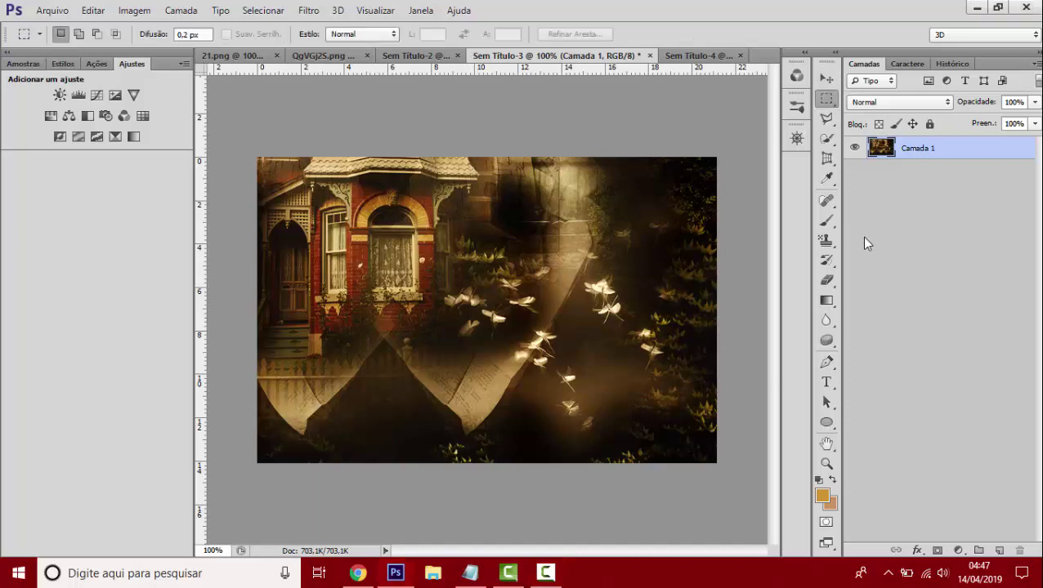
# - Place 'don't mess up my tempo vivace (24)' from EXO - PNGS, scaled to ~20%, left of centre
pyautogui.hotkey('ctrl', 'o')
pyautogui.doubleClick(291, 99)
pyautogui.click(534, 372)
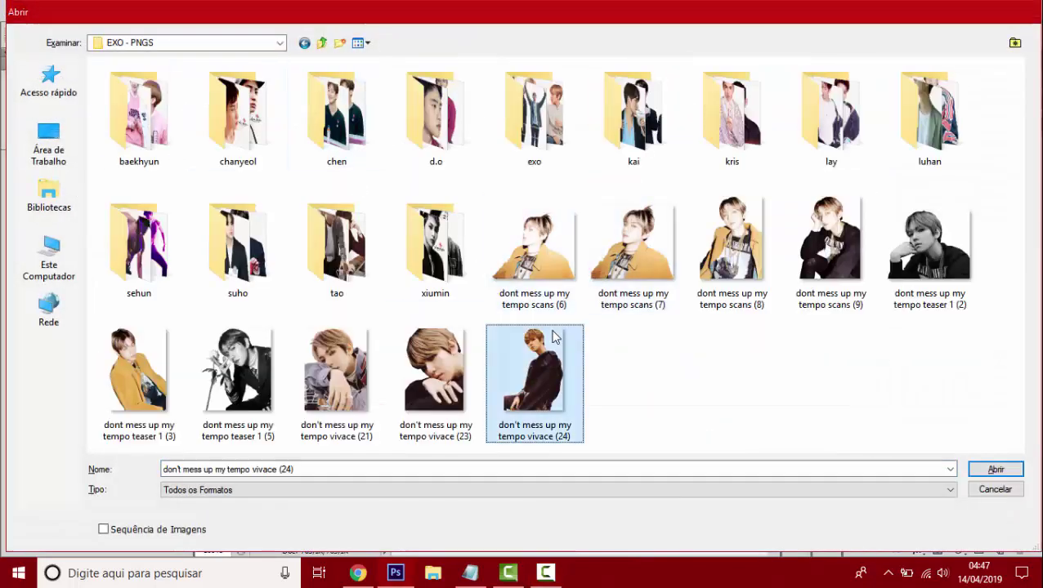
pyautogui.press('Return')
pyautogui.moveTo(255, 156); pyautogui.dragTo(610, 295)
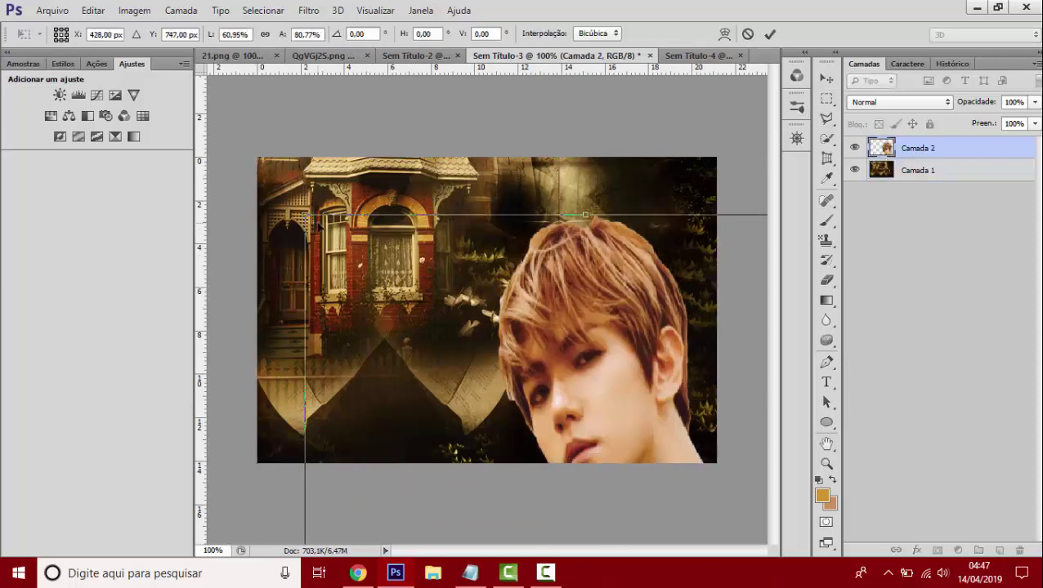
pyautogui.moveTo(698, 384)
pyautogui.mouseDown()
pyautogui.moveTo(441, 339)
pyautogui.moveTo(372, 204)
pyautogui.mouseUp()
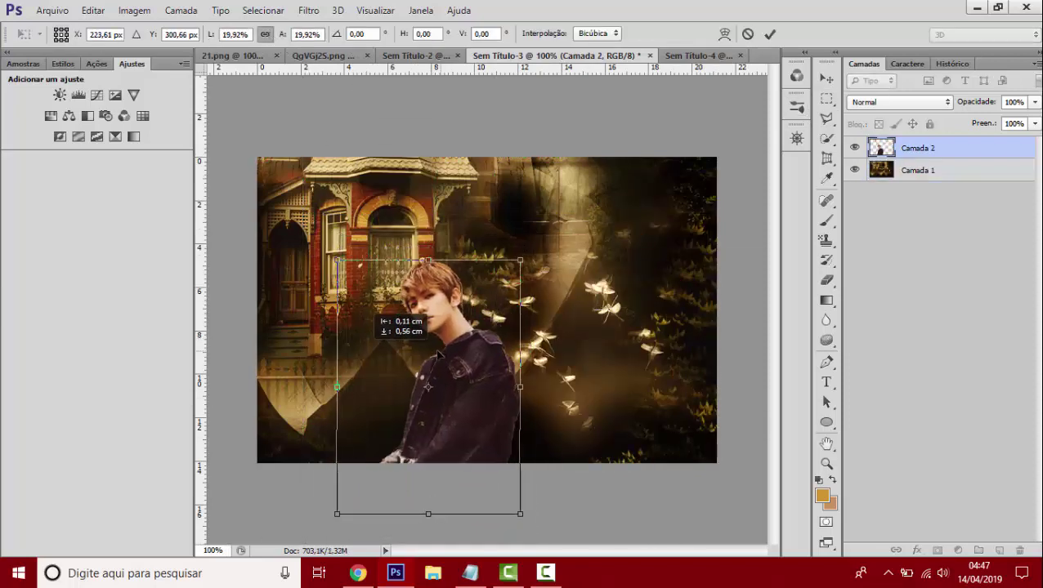
# - Switch between the open documents and close Sem Título-2
pyautogui.click(720, 56)
pyautogui.click(425, 55)
pyautogui.hotkey('ctrl', 'w')
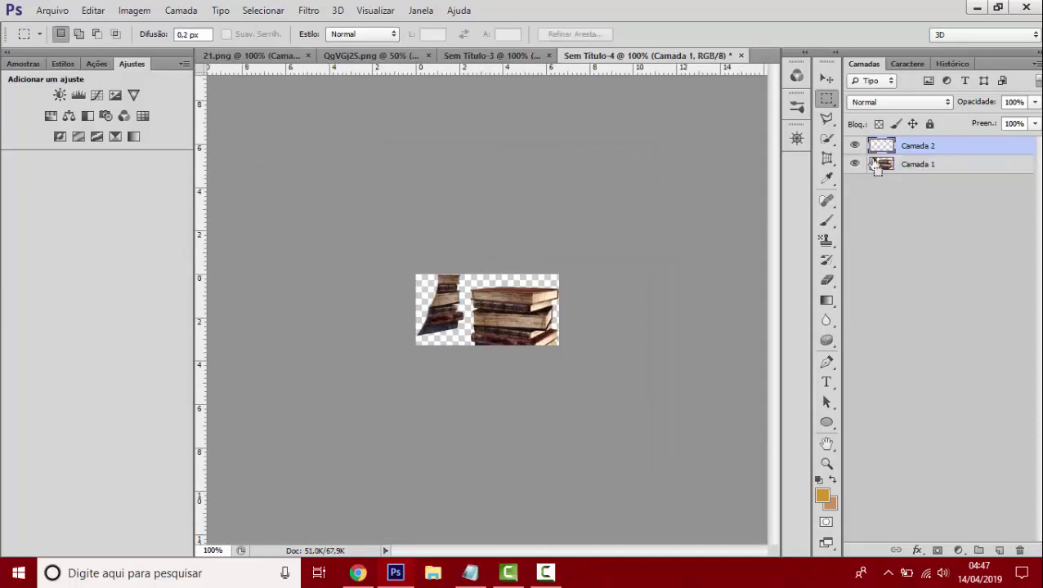
# - Commit the current transform, then paste the stone arch, scaled down over the lower staircase
pyautogui.press('Return')
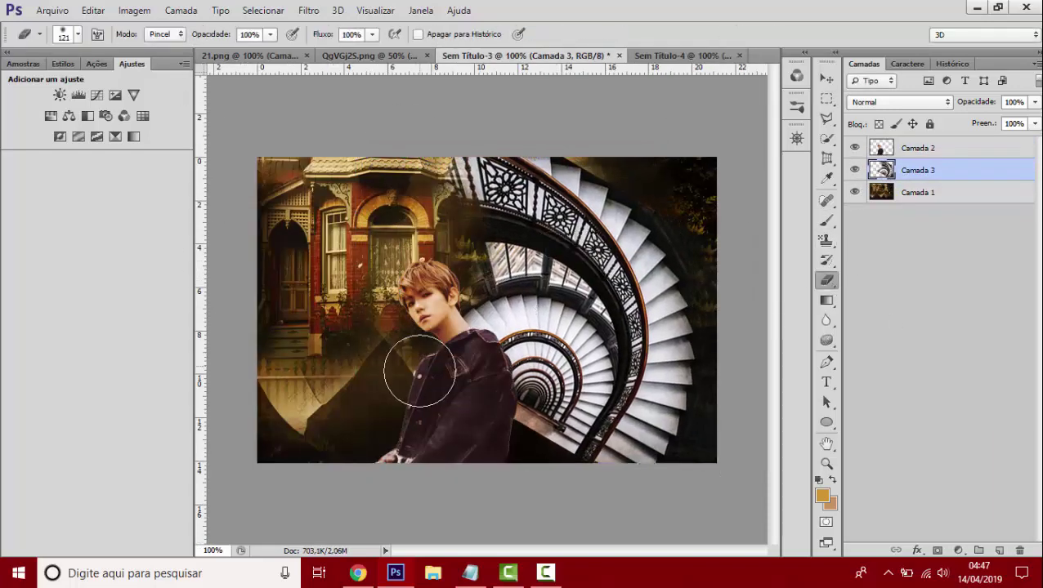
pyautogui.click(396, 56)
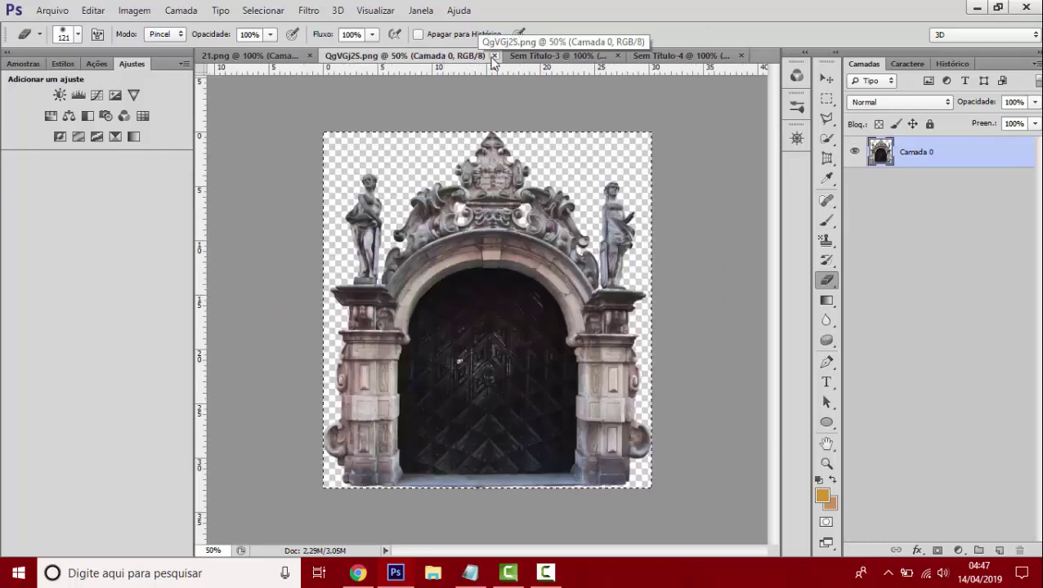
pyautogui.hotkey('ctrl', 'a')
pyautogui.hotkey('ctrl', 'c')
pyautogui.hotkey('ctrl', 'w')
pyautogui.hotkey('ctrl', 'v')
pyautogui.hotkey('ctrl', 't')
pyautogui.moveTo(278, 164)
pyautogui.mouseDown()
pyautogui.moveTo(650, 388)
pyautogui.moveTo(373, 282)
pyautogui.mouseUp()
pyautogui.moveTo(467, 364); pyautogui.dragTo(511, 370)
pyautogui.press('Return')
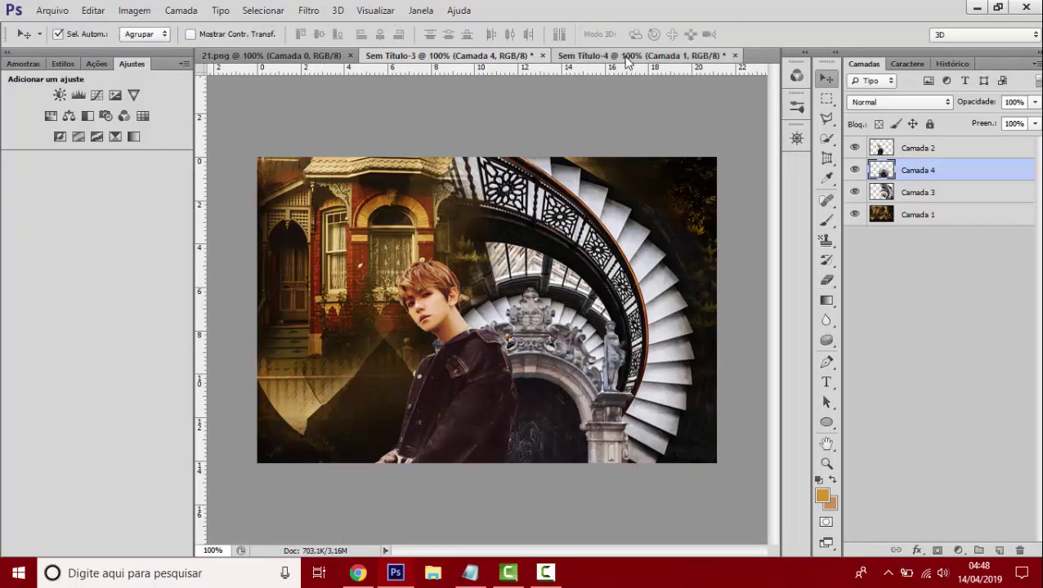
# - Paste the book stack into the collage as a resized layer and close its source
pyautogui.click(629, 56)
pyautogui.hotkey('ctrl', 'a')
pyautogui.hotkey('ctrl', 'c')
pyautogui.hotkey('ctrl', 'w')
pyautogui.hotkey('ctrl', 'v')
pyautogui.hotkey('ctrl', 't')
pyautogui.moveTo(542, 320); pyautogui.dragTo(543, 412)
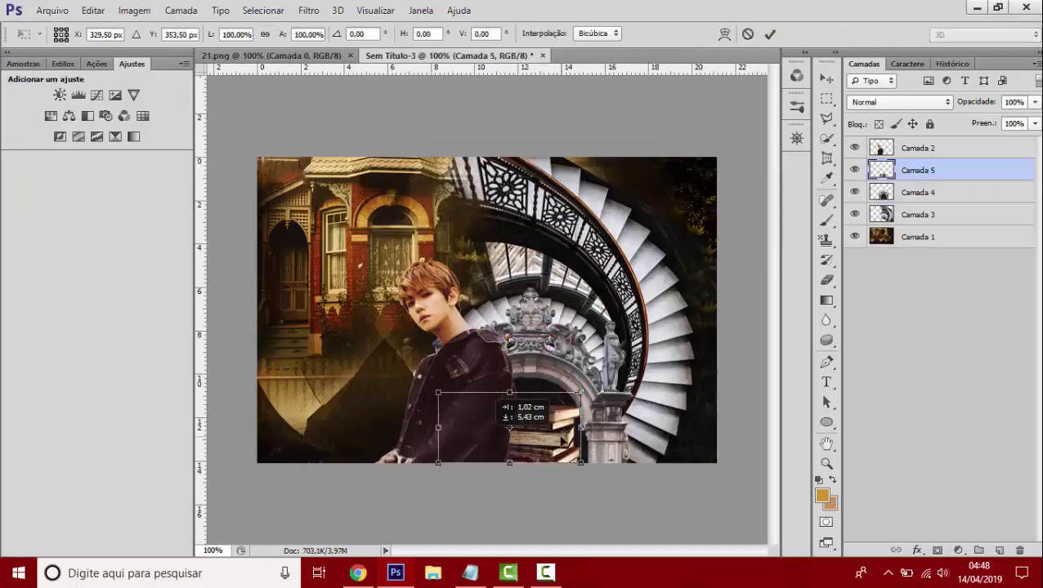
pyautogui.press('Return')
# - Copy the whole 21.png image and close its document
pyautogui.click(270, 55)
pyautogui.hotkey('ctrl', 'a')
pyautogui.hotkey('ctrl', 'c')
pyautogui.hotkey('ctrl', 'w')
# - Open the scans (9) photo and add a Gradient Map with its black point shifted
pyautogui.hotkey('ctrl', 'o')
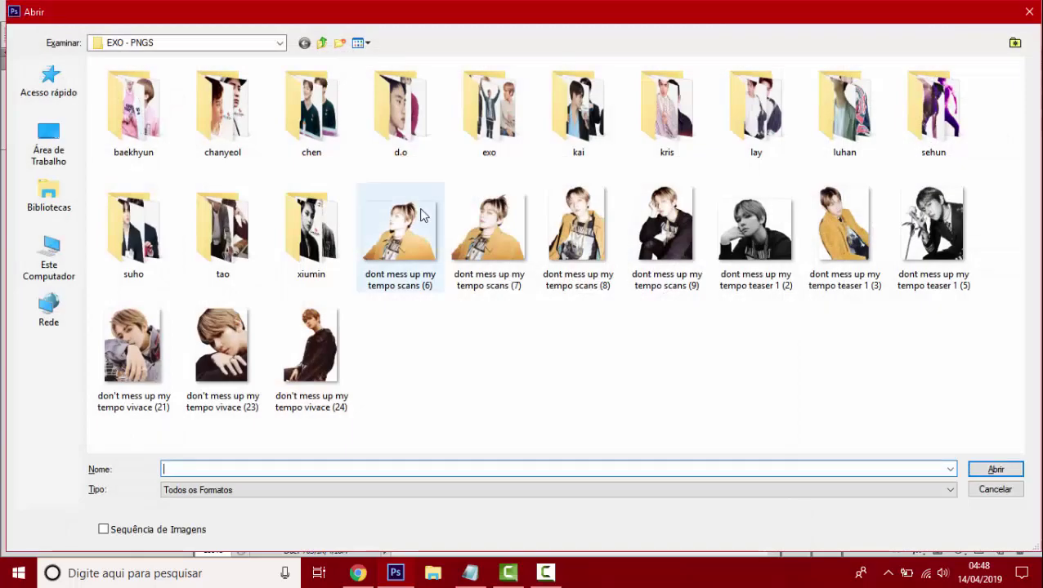
pyautogui.doubleClick(667, 225)
pyautogui.click(133, 141)
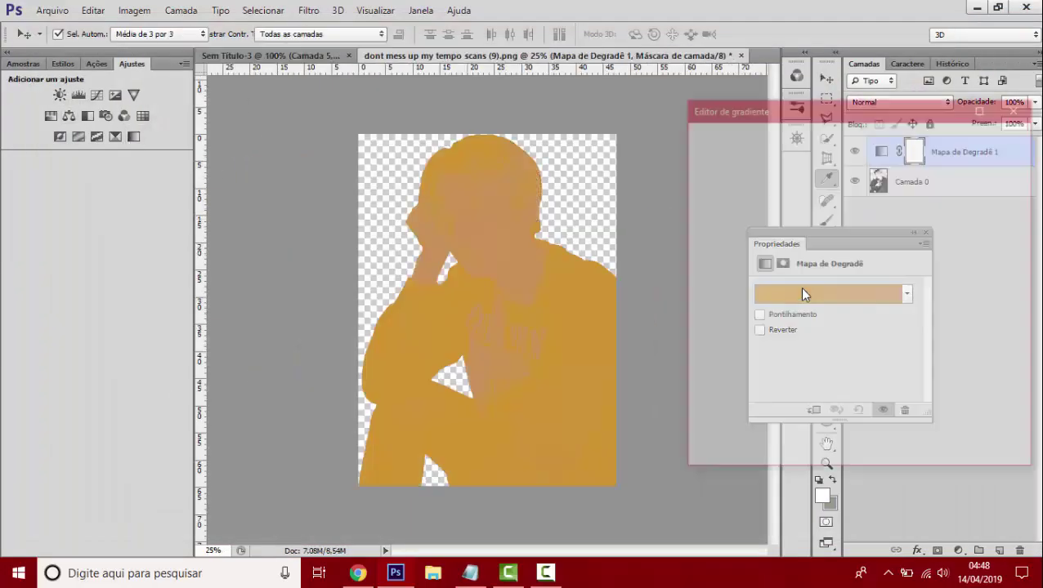
pyautogui.click(803, 295)
pyautogui.moveTo(705, 369); pyautogui.dragTo(726, 369)
pyautogui.click(996, 139)
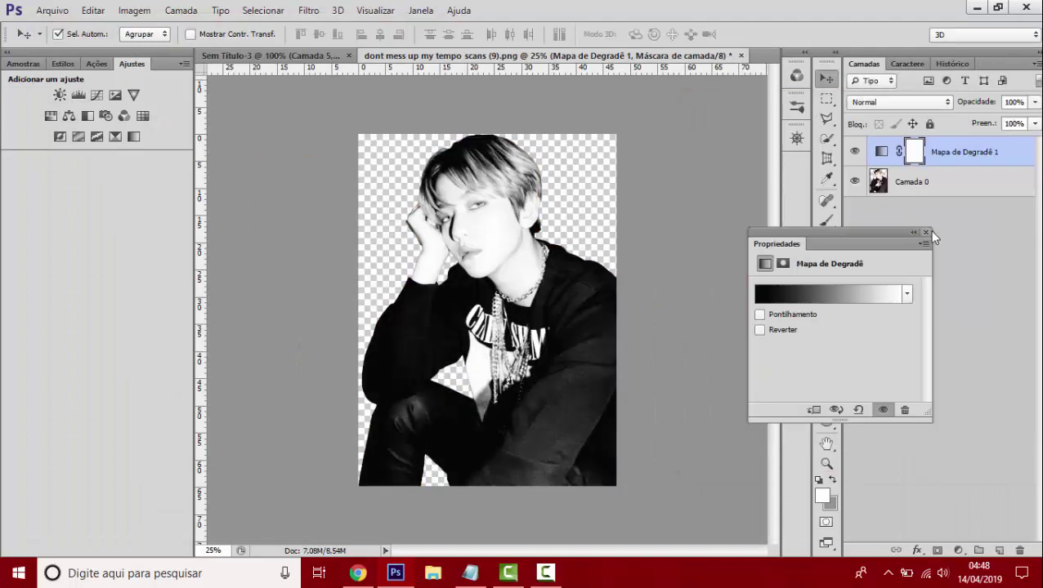
# - Add Brightness/Contrast to Camada 0, raising brightness from -76 to -55 and increasing contrast
pyautogui.click(911, 179)
pyautogui.click(60, 95)
pyautogui.click(797, 329)
pyautogui.moveTo(799, 336); pyautogui.dragTo(810, 330)
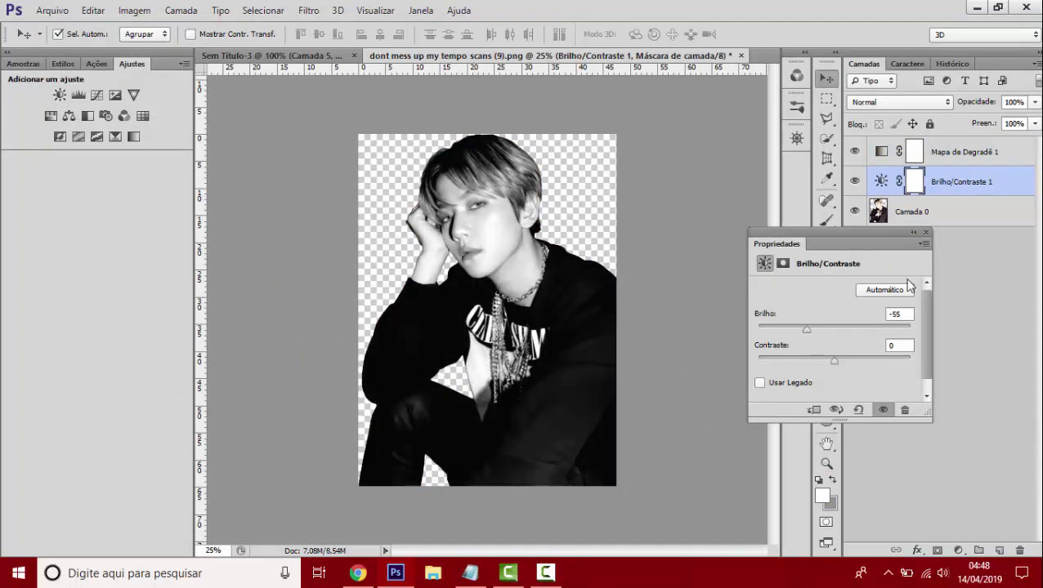
pyautogui.moveTo(791, 370); pyautogui.dragTo(837, 372)
pyautogui.click(925, 225)
# - Merge the gradient map, brightness layer and photo into one layer
pyautogui.click(965, 152)
pyautogui.keyDown('shift'); pyautogui.click(911, 212); pyautogui.keyUp('shift')
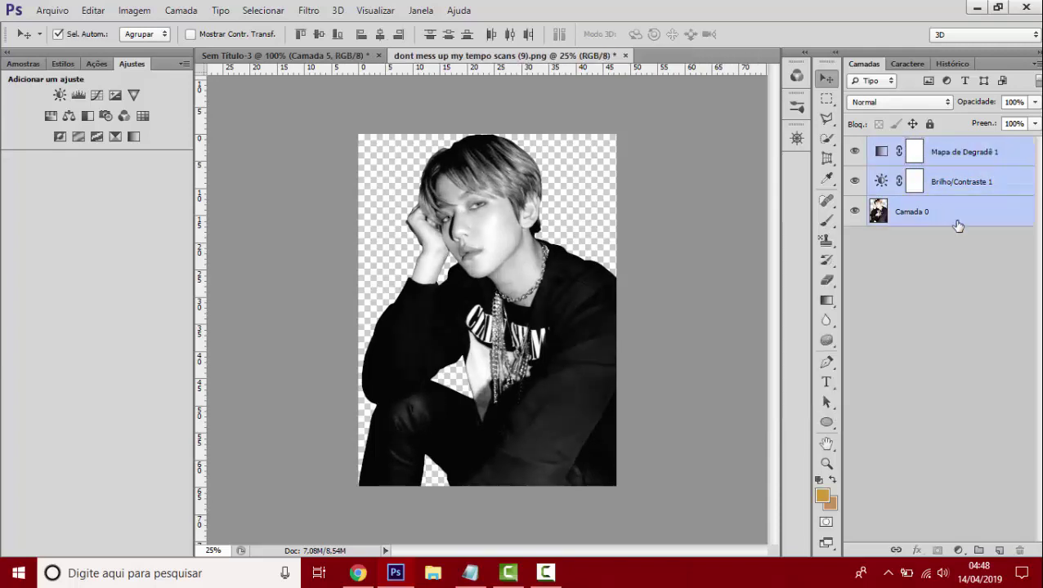
pyautogui.rightClick(952, 211)
pyautogui.click(638, 265)
pyautogui.rightClick(971, 181)
pyautogui.click(696, 403)
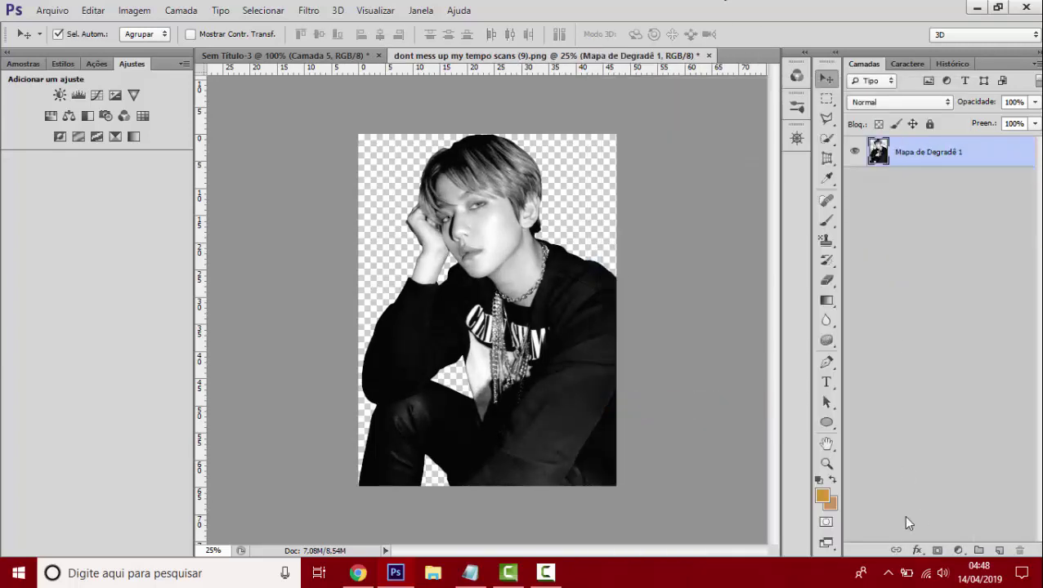
# - Tint the photo with a clipped gold rectangle in Multiply, merge it, and close the document
pyautogui.moveTo(642, 505); pyautogui.dragTo(358, 134)
pyautogui.rightClick(778, 183)
pyautogui.click(605, 235)
pyautogui.click(899, 102)
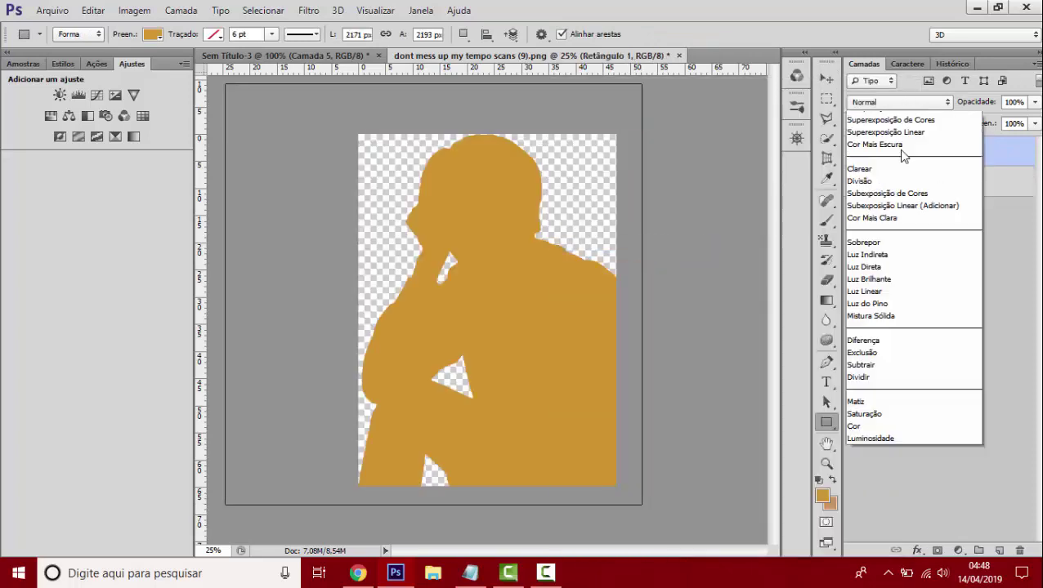
pyautogui.click(879, 39)
pyautogui.hotkey('ctrl', 'e')
pyautogui.click(678, 55)
# - Paste the gold-tinted photo into the collage, scaled down at upper left
pyautogui.click(510, 217)
pyautogui.press('v')
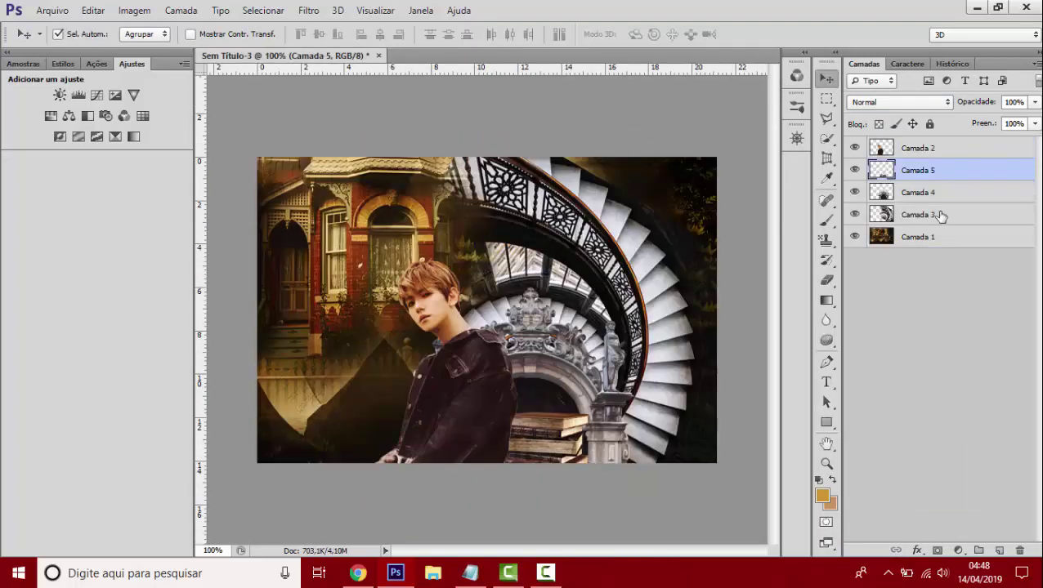
pyautogui.hotkey('ctrl', 'v')
pyautogui.hotkey('ctrl', 't')
pyautogui.moveTo(565, 203); pyautogui.dragTo(355, 75)
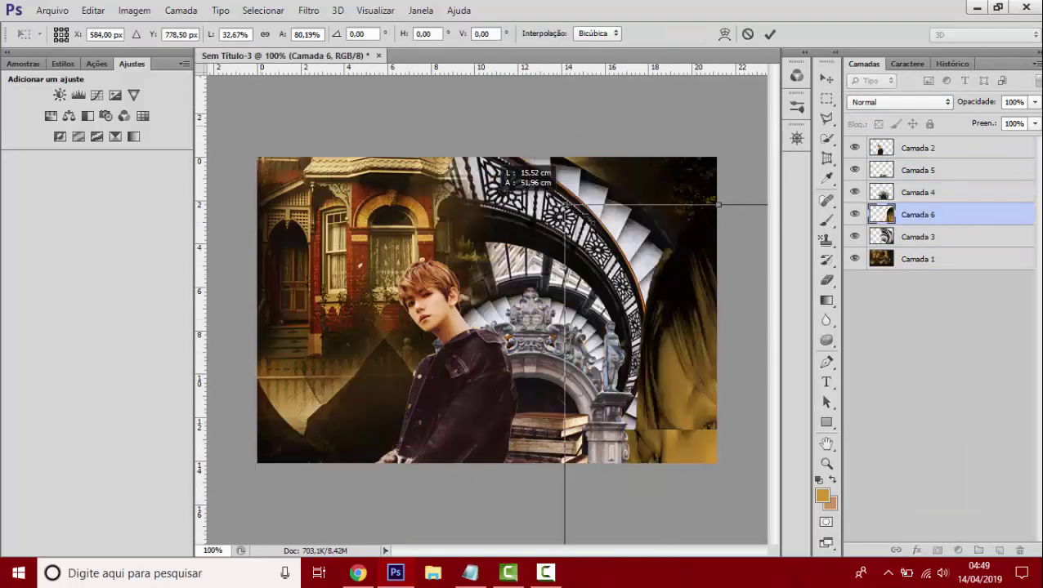
pyautogui.moveTo(355, 367); pyautogui.dragTo(416, 352)
pyautogui.moveTo(274, 477); pyautogui.dragTo(305, 406)
pyautogui.press('Return')
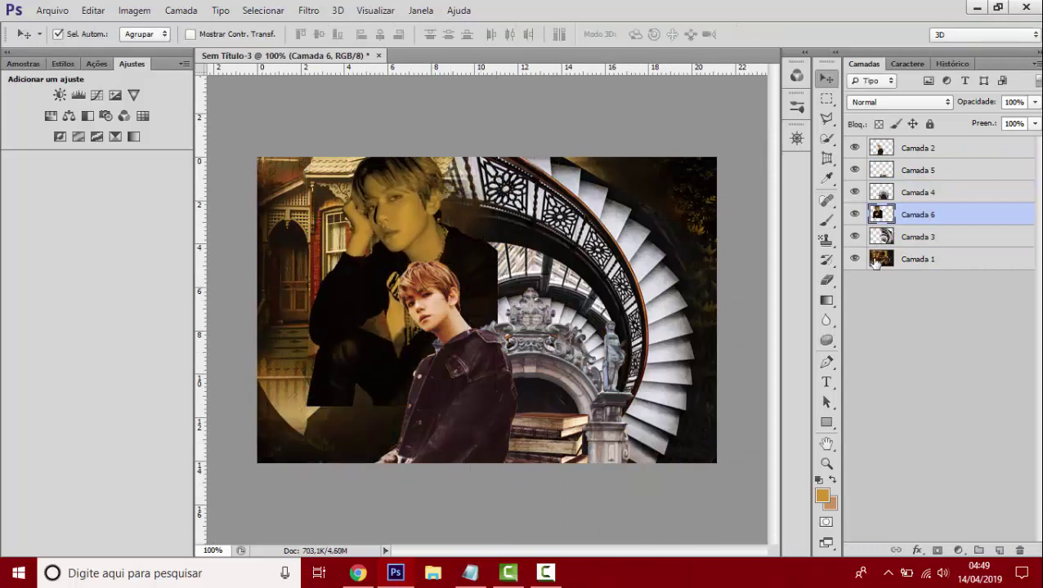
# - Send the gold photo back a layer and tilt it about −2.45°
pyautogui.hotkey('ctrl', '[')
pyautogui.hotkey('ctrl', 't')
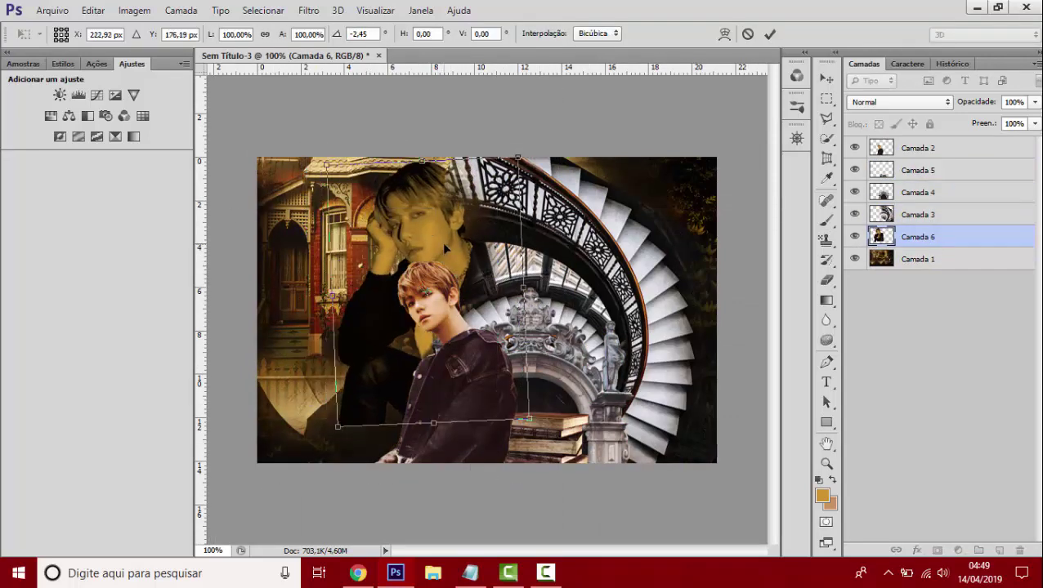
pyautogui.moveTo(437, 218)
pyautogui.mouseDown()
pyautogui.moveTo(441, 235)
pyautogui.moveTo(446, 226)
pyautogui.mouseUp()
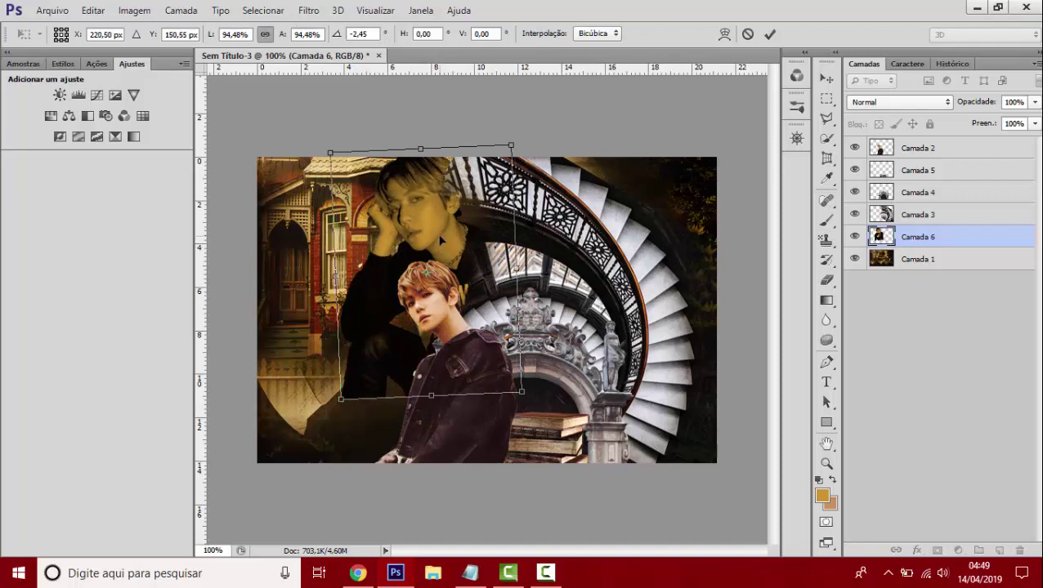
pyautogui.press('Return')
# - Select staircase layer Camada 3 with the Eraser, then browse the Open dialog to Documentos
pyautogui.click(917, 214)
pyautogui.press('e')
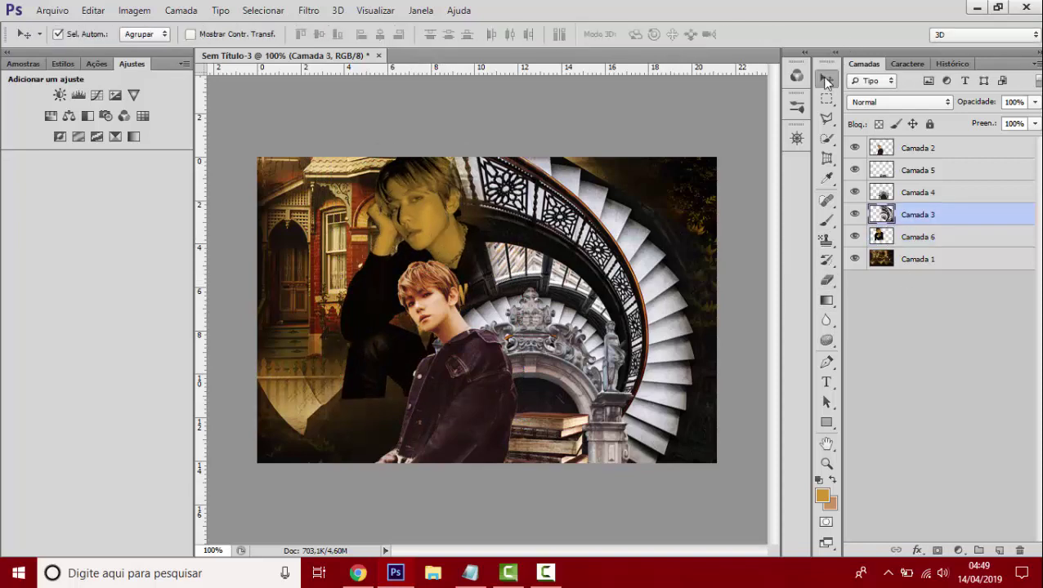
pyautogui.hotkey('ctrl', 'o')
pyautogui.click(321, 42)
# - Browse materiais > pixels > molduras in the Open dialog and scroll the list
pyautogui.doubleClick(384, 143)
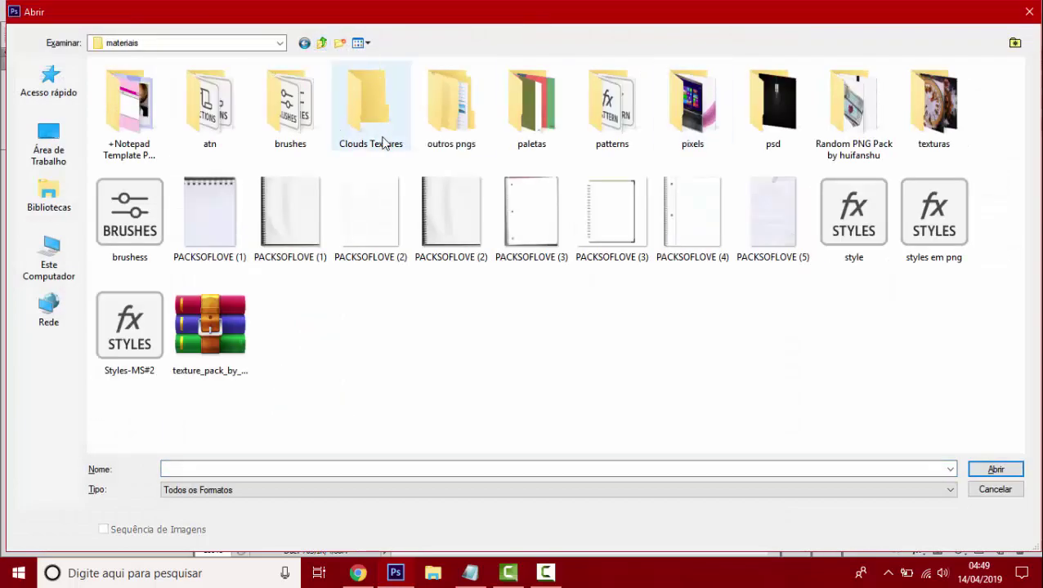
pyautogui.doubleClick(687, 111)
pyautogui.doubleClick(458, 204)
pyautogui.scroll(-5, 589, 390)
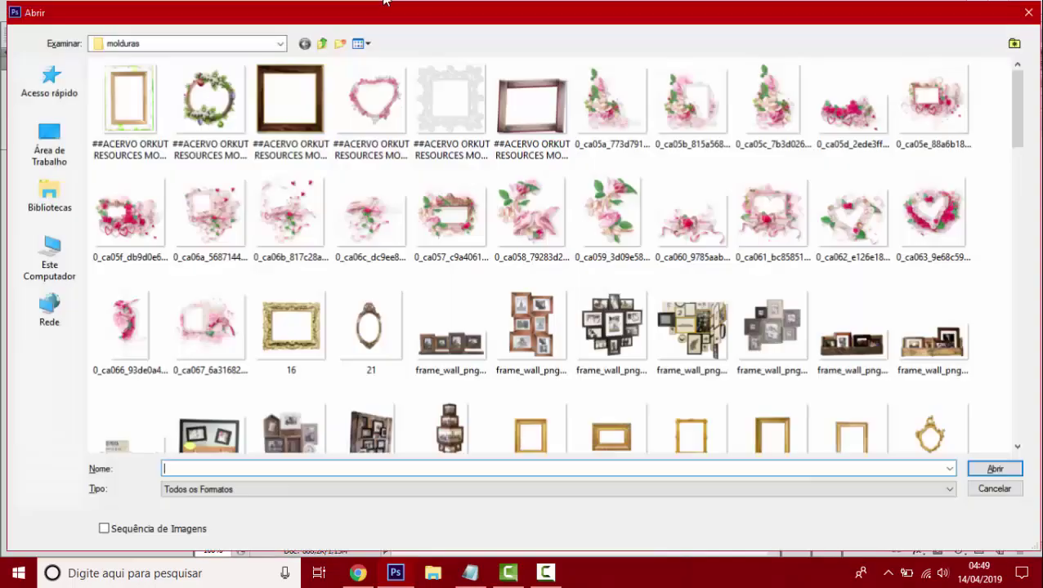
# - Go back to pixels, open the cidade folder and select a beapanda architecture render
pyautogui.click(321, 43)
pyautogui.doubleClick(689, 104)
pyautogui.scroll(-10, 577, 324)
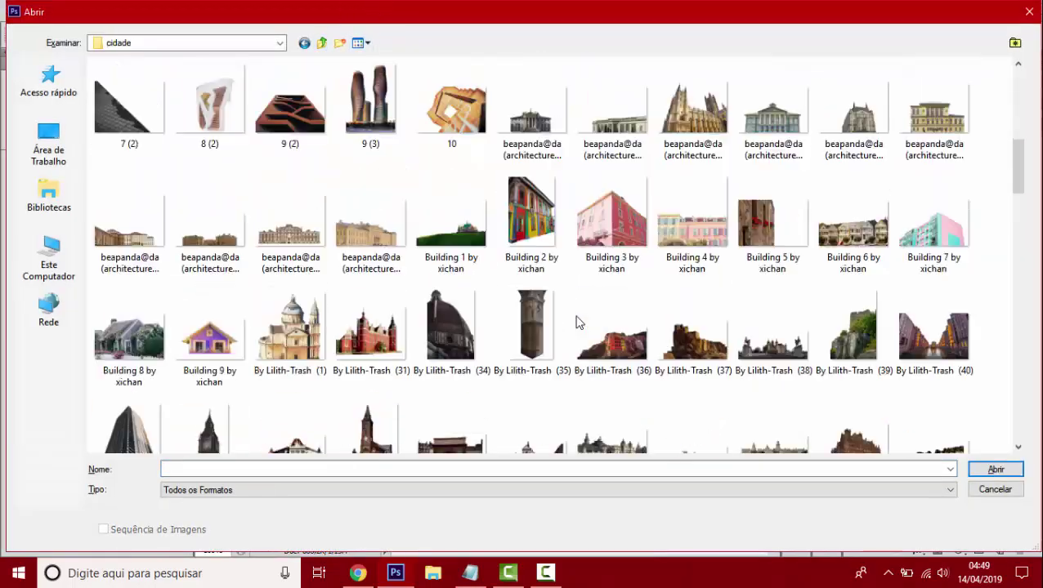
pyautogui.scroll(-10, 468, 276)
pyautogui.scroll(3, 466, 261)
pyautogui.scroll(3, 464, 237)
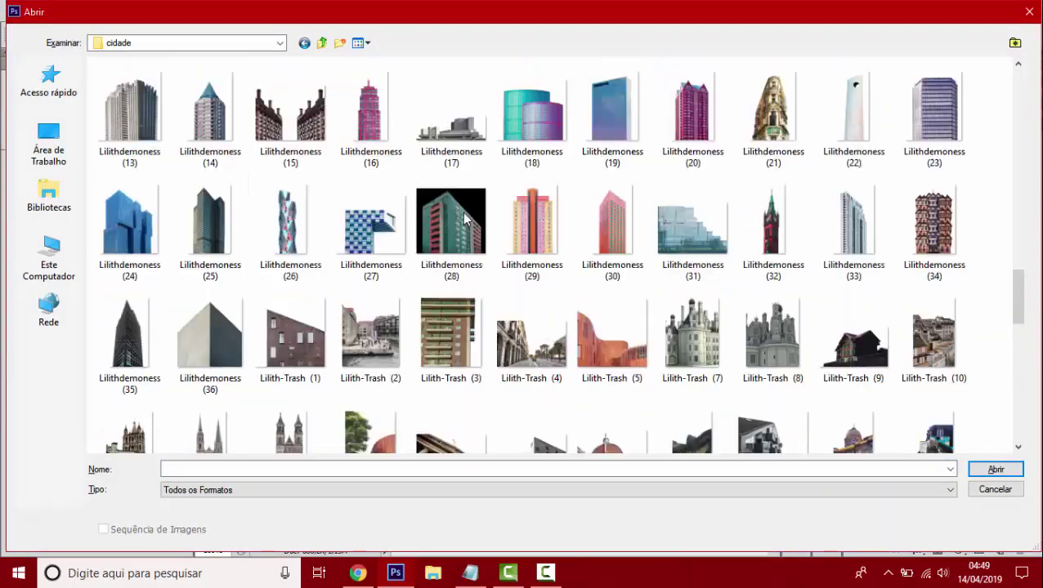
pyautogui.scroll(3, 463, 214)
pyautogui.scroll(3, 464, 214)
pyautogui.scroll(3, 465, 214)
pyautogui.scroll(3, 464, 215)
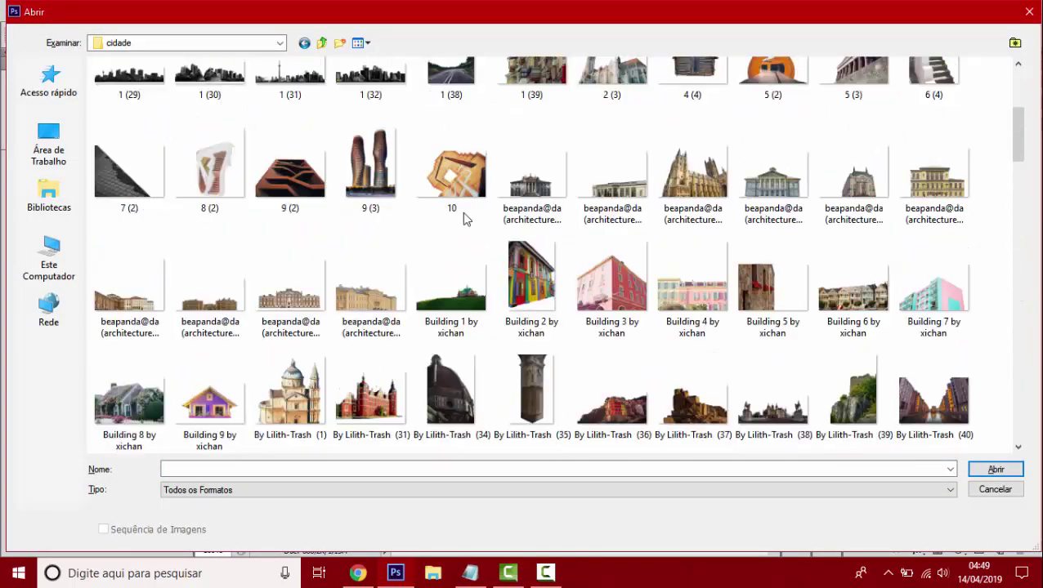
pyautogui.scroll(3, 464, 214)
pyautogui.scroll(-10, 491, 221)
pyautogui.scroll(-10, 529, 225)
pyautogui.scroll(3, 623, 266)
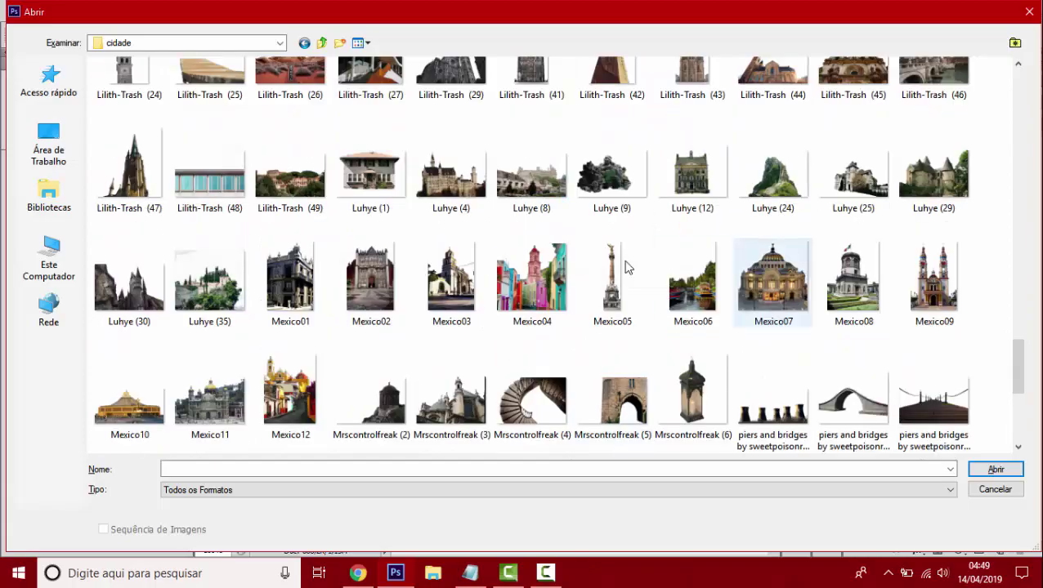
pyautogui.scroll(3, 483, 244)
pyautogui.scroll(5, 484, 244)
pyautogui.click(533, 105)
# - Open the cathedral render, paste the gold frame, and darken it with merged Brightness/Contrast
pyautogui.doubleClick(694, 106)
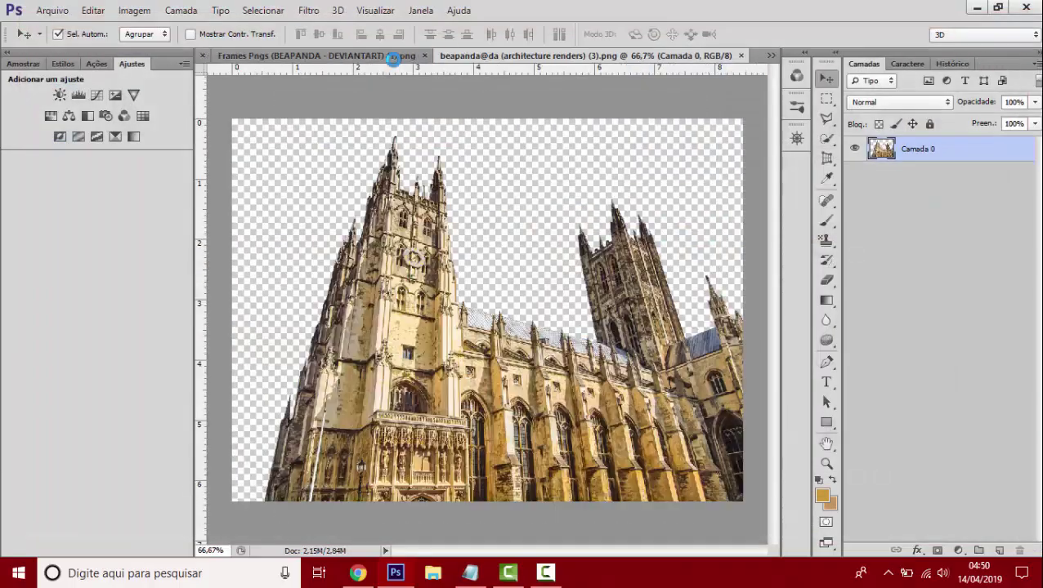
pyautogui.click(589, 56)
pyautogui.hotkey('ctrl', 'v')
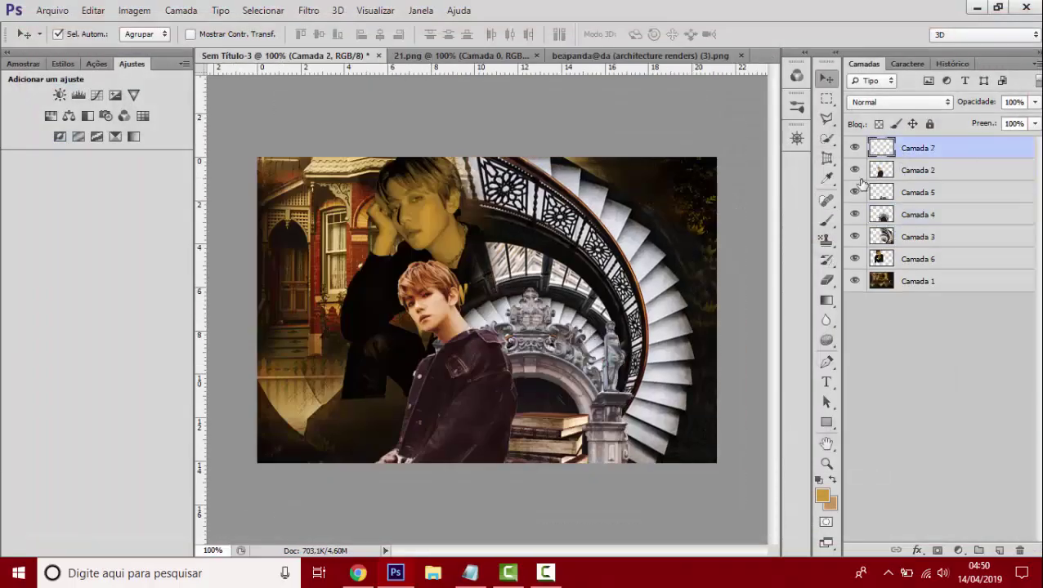
pyautogui.click(62, 95)
pyautogui.moveTo(833, 326); pyautogui.dragTo(807, 327)
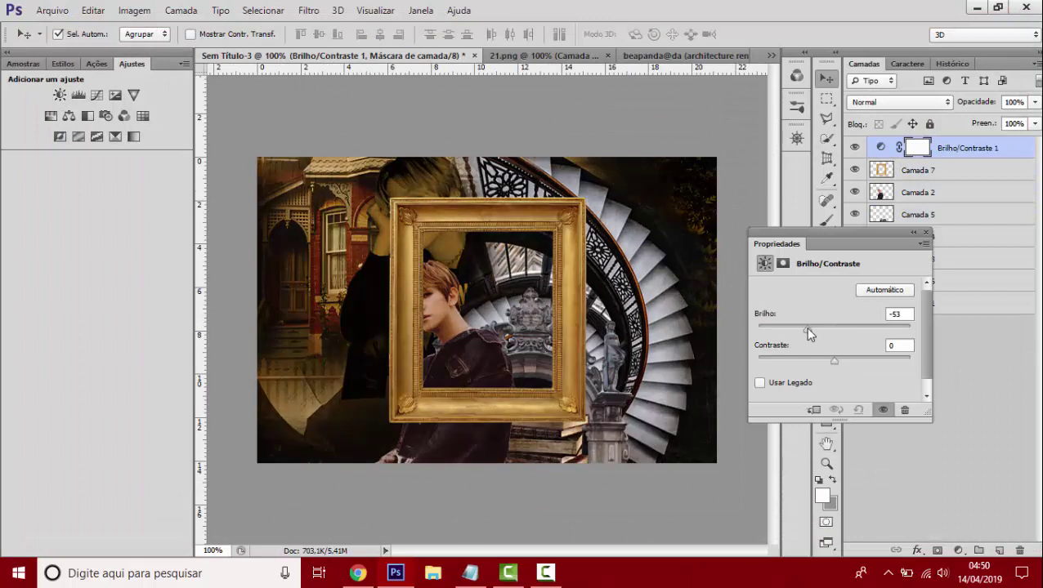
pyautogui.click(927, 233)
pyautogui.hotkey('ctrl', 'e')
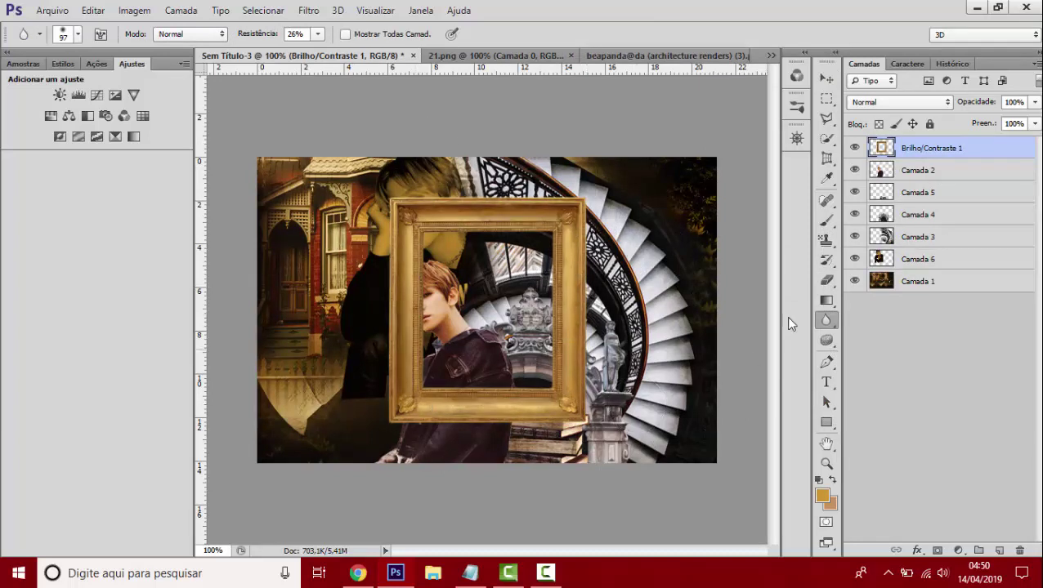
# - Place the frame below the standing figure, shrink it to about half at lower left
pyautogui.moveTo(937, 154); pyautogui.dragTo(937, 176)
pyautogui.hotkey('ctrl', 't')
pyautogui.moveTo(585, 423); pyautogui.dragTo(489, 310)
pyautogui.moveTo(441, 253); pyautogui.dragTo(385, 344)
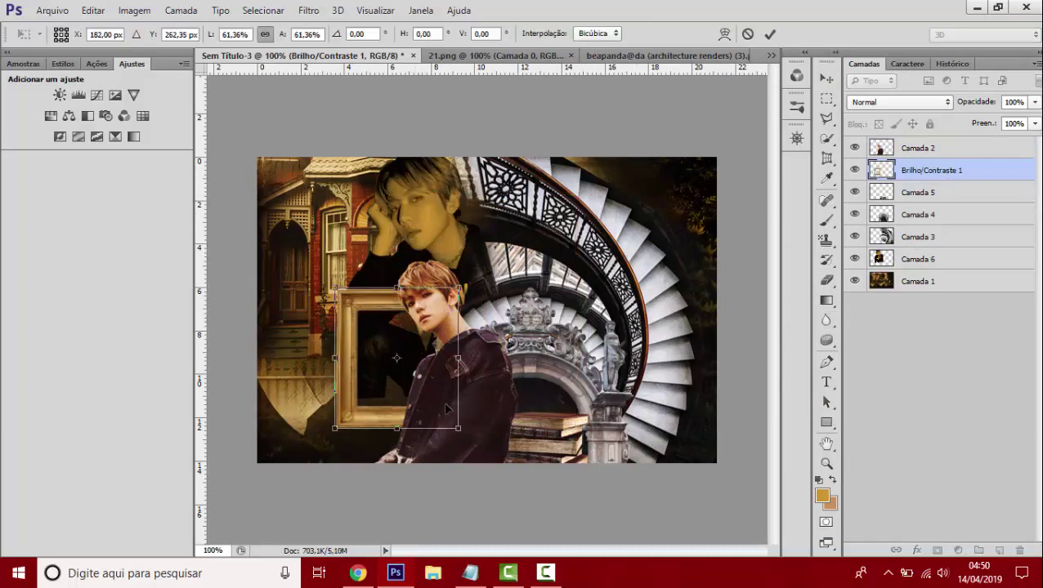
pyautogui.press('Return')
pyautogui.press('r')
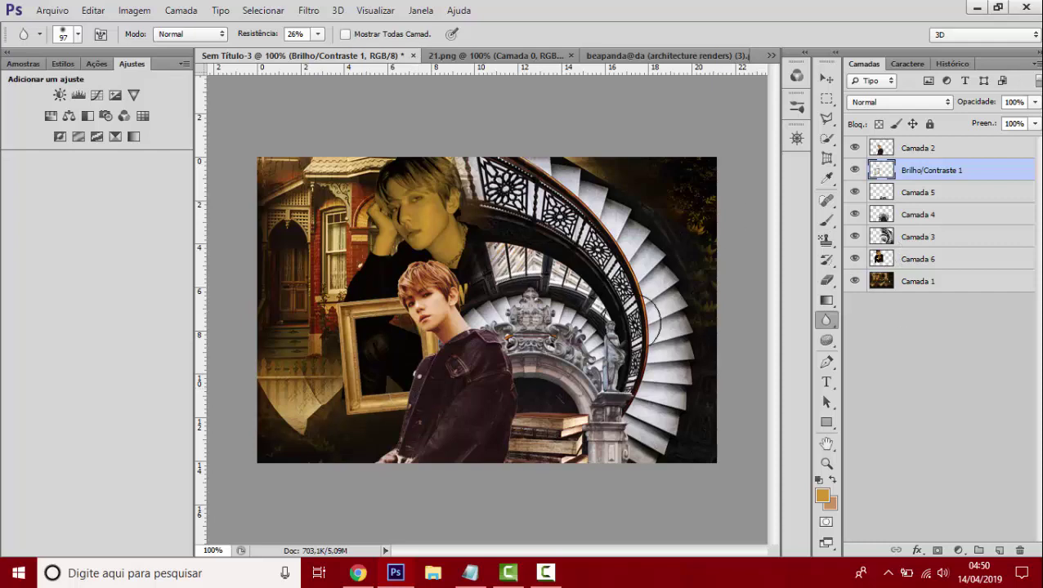
pyautogui.click(916, 259)
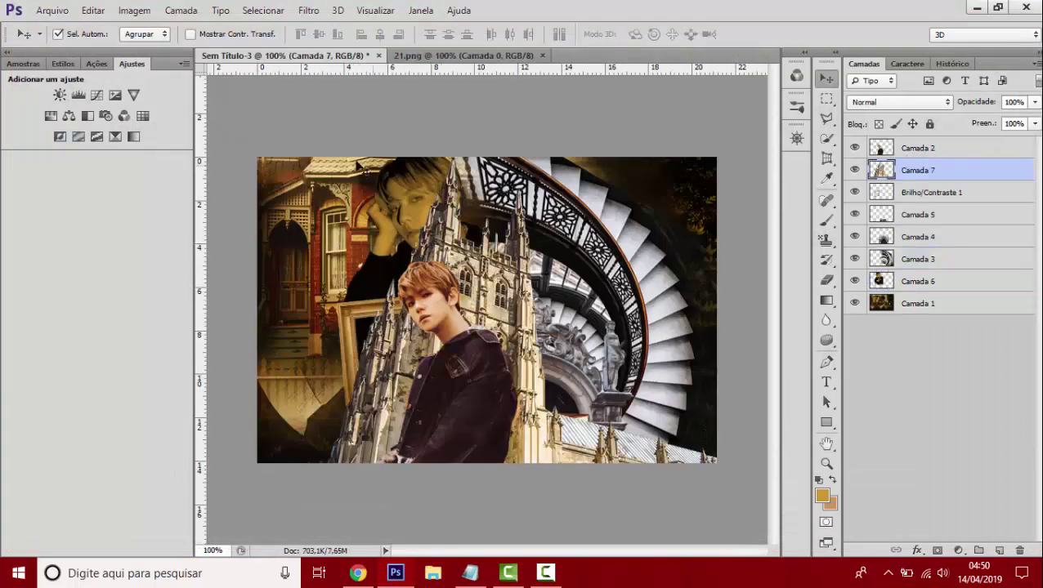
# - Shrink the cathedral to about 40% at the lower left and switch to the Eraser
pyautogui.hotkey('ctrl', 't')
pyautogui.moveTo(505, 286); pyautogui.dragTo(354, 302)
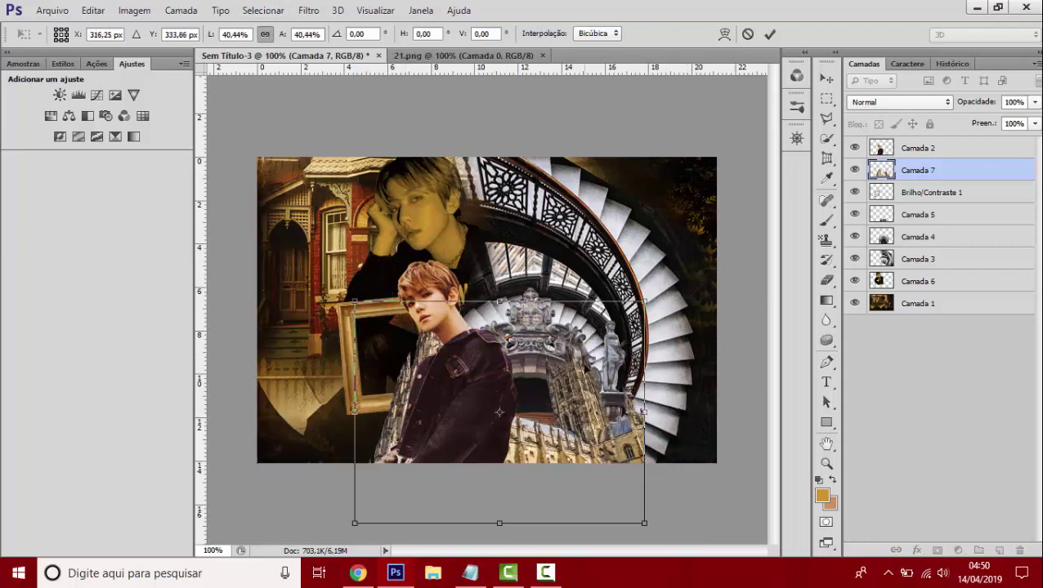
pyautogui.moveTo(499, 413); pyautogui.dragTo(425, 423)
pyautogui.moveTo(571, 533); pyautogui.dragTo(496, 477)
pyautogui.moveTo(425, 392); pyautogui.dragTo(467, 426)
pyautogui.press('Return')
pyautogui.press('e')
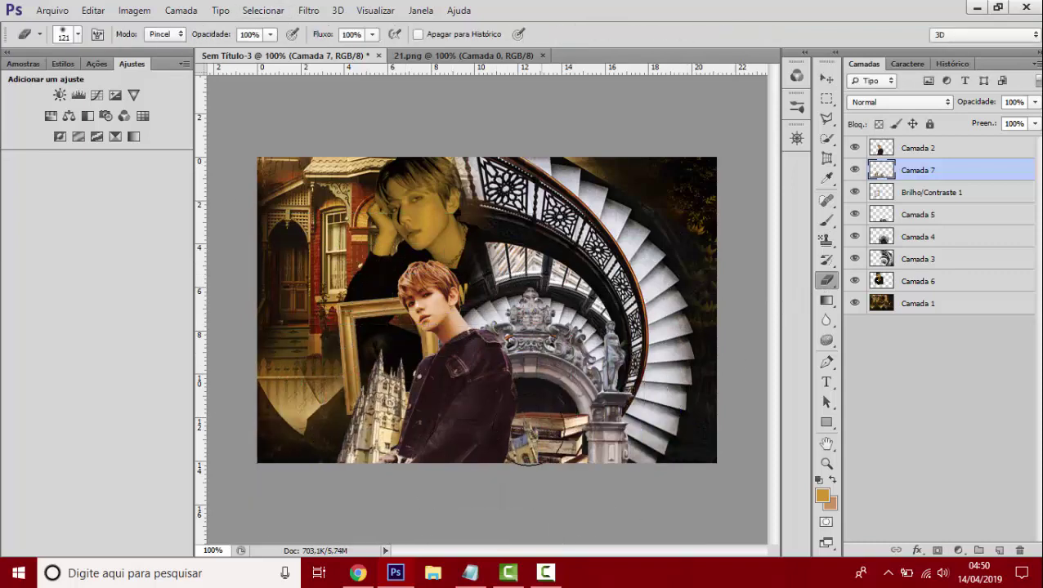
# - Open 'dont mess up my tempo teaser 1 (2)' from the EXO - PNGS folder
pyautogui.hotkey('ctrl', 'o')
pyautogui.click(322, 43)
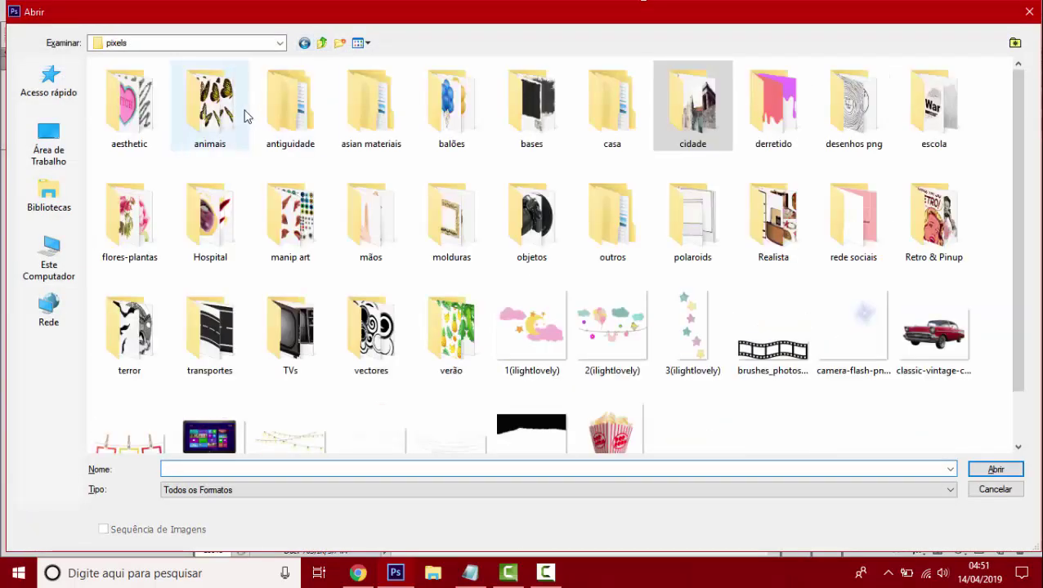
pyautogui.click(77, 217)
pyautogui.doubleClick(290, 106)
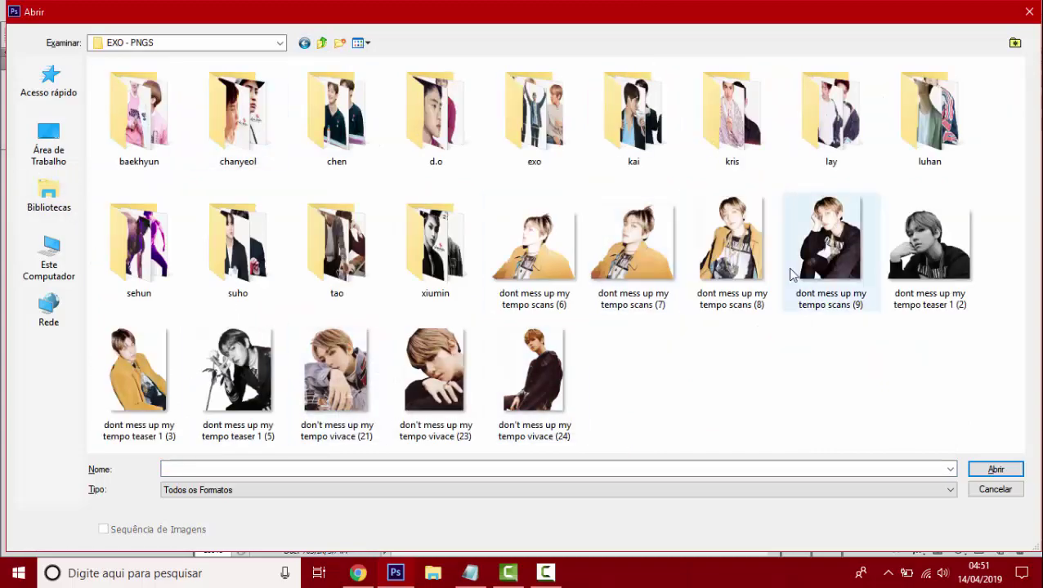
pyautogui.doubleClick(826, 241)
# - Google Images search 'baekhyun don't mess up my tempo' and preview the black-and-white teaser
pyautogui.click(977, 7)
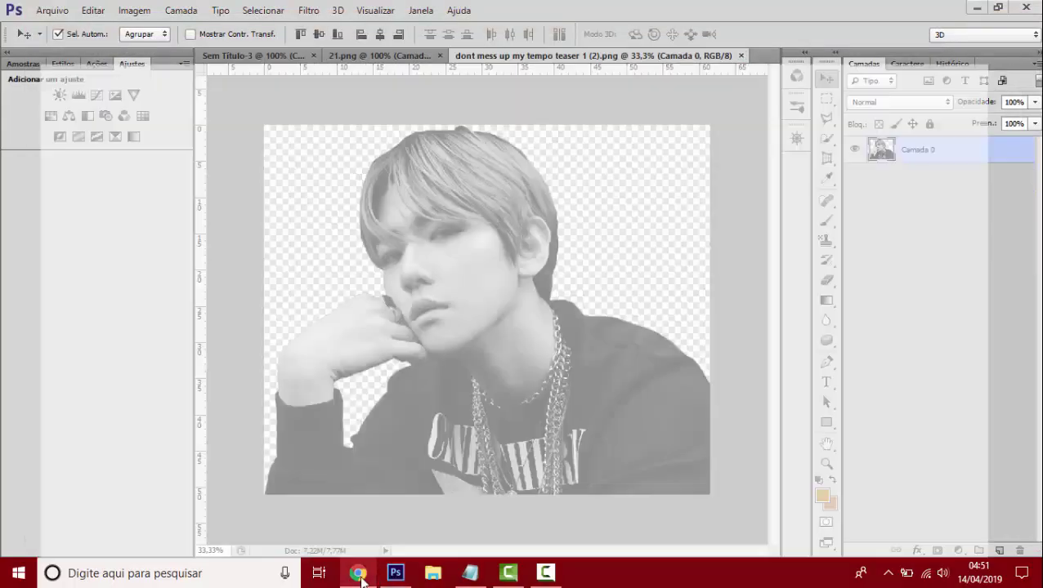
pyautogui.click(892, 12)
pyautogui.write("baekhyun don't mes")
pyautogui.click(203, 97)
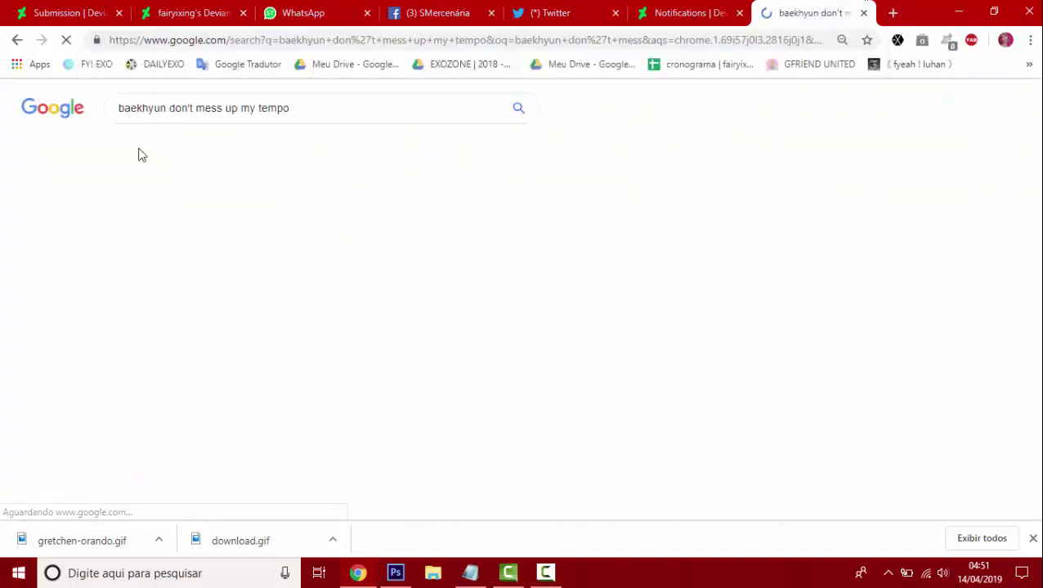
pyautogui.click(182, 148)
pyautogui.click(801, 237)
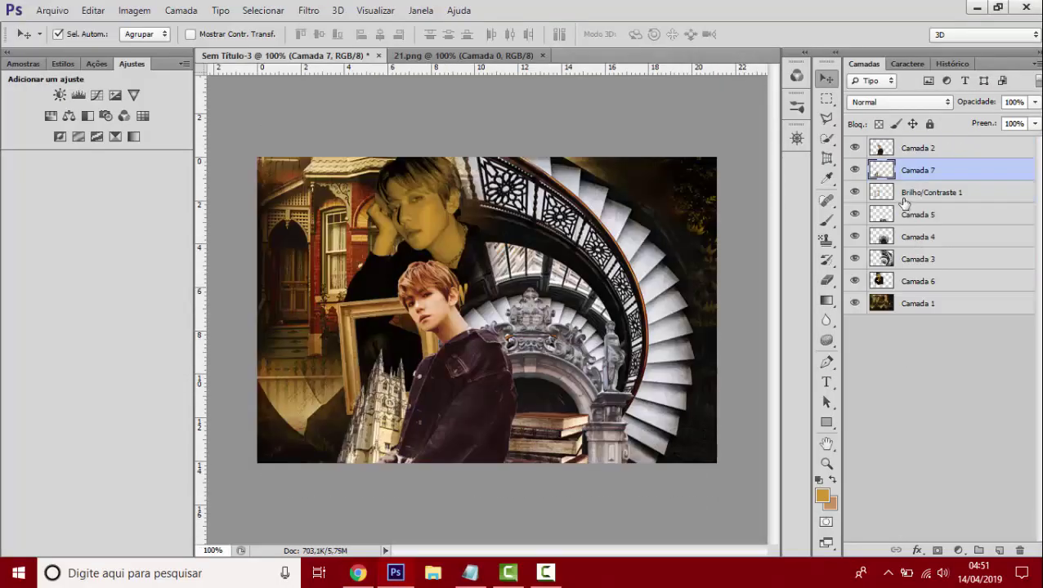
# - Put Camada 8 below Brilho/Contraste 1, scaled and tilted inside the gold frame, trimmed to fit
pyautogui.moveTo(274, 169); pyautogui.dragTo(338, 251)
pyautogui.moveTo(436, 329); pyautogui.dragTo(391, 349)
pyautogui.press('Return')
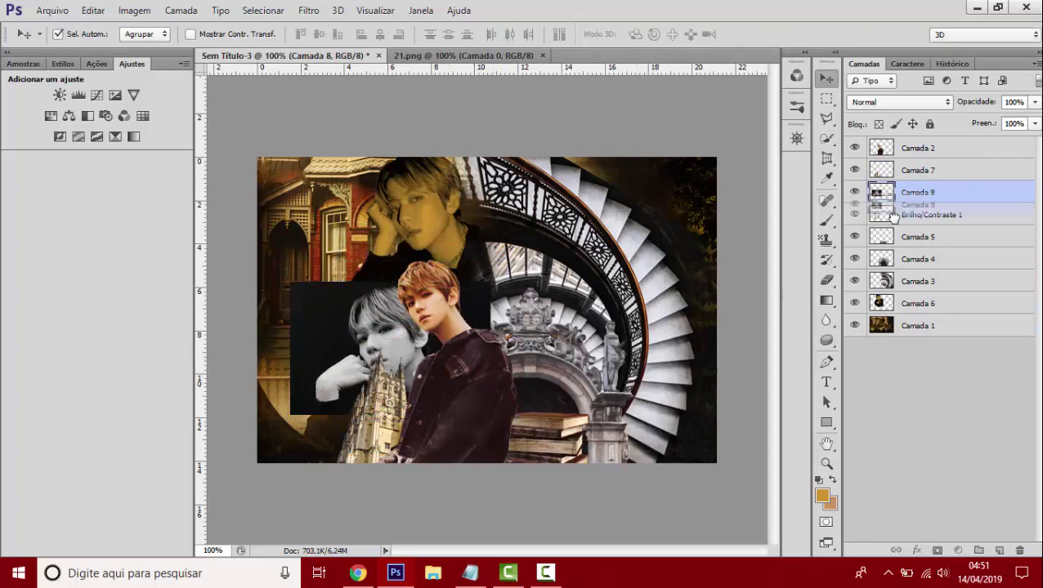
pyautogui.moveTo(917, 192); pyautogui.dragTo(917, 214)
pyautogui.hotkey('ctrl', 't')
pyautogui.moveTo(500, 425); pyautogui.dragTo(515, 384)
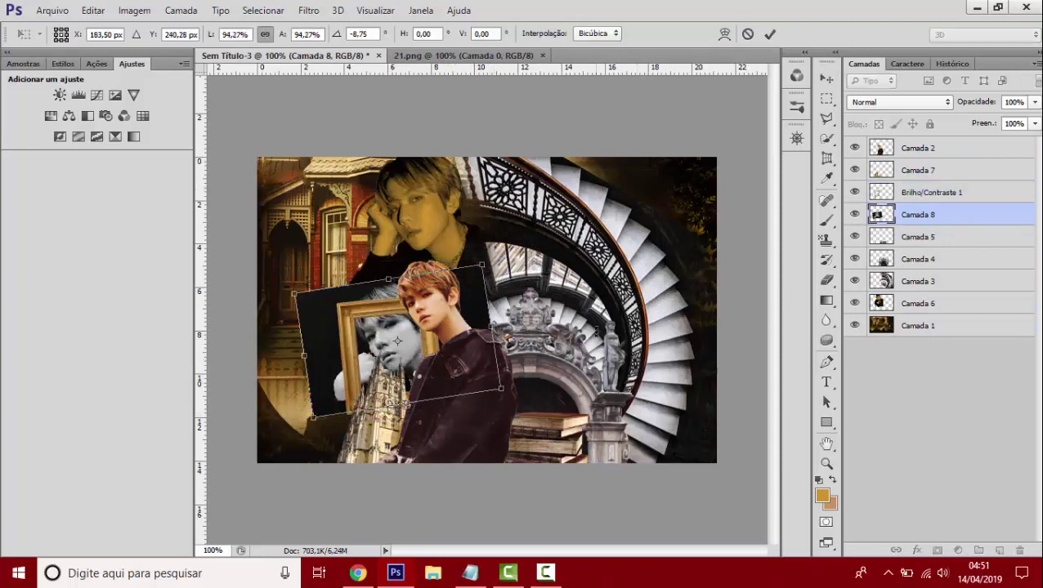
pyautogui.press('Return')
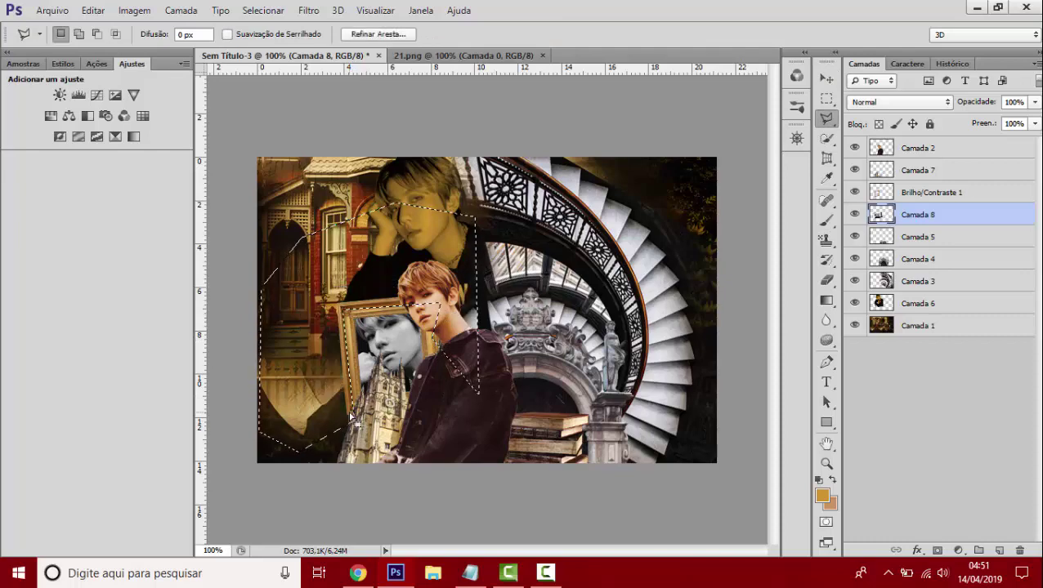
pyautogui.hotkey('ctrl', 'd')
# - Switch to the Rectangular Marquee and open 'dont mess up my tempo teaser 1 (5)'
pyautogui.press('m')
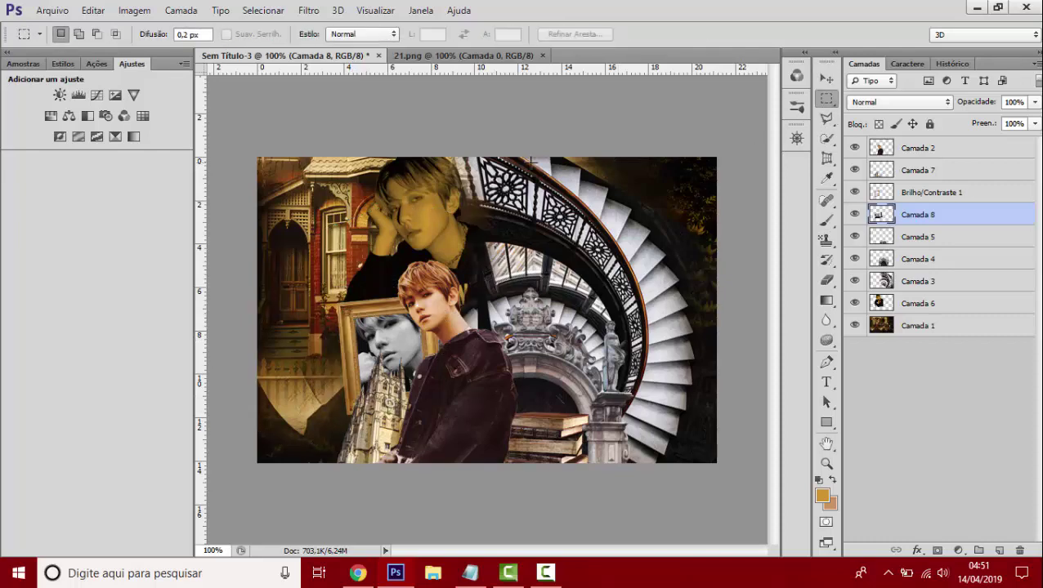
pyautogui.hotkey('ctrl', 'o')
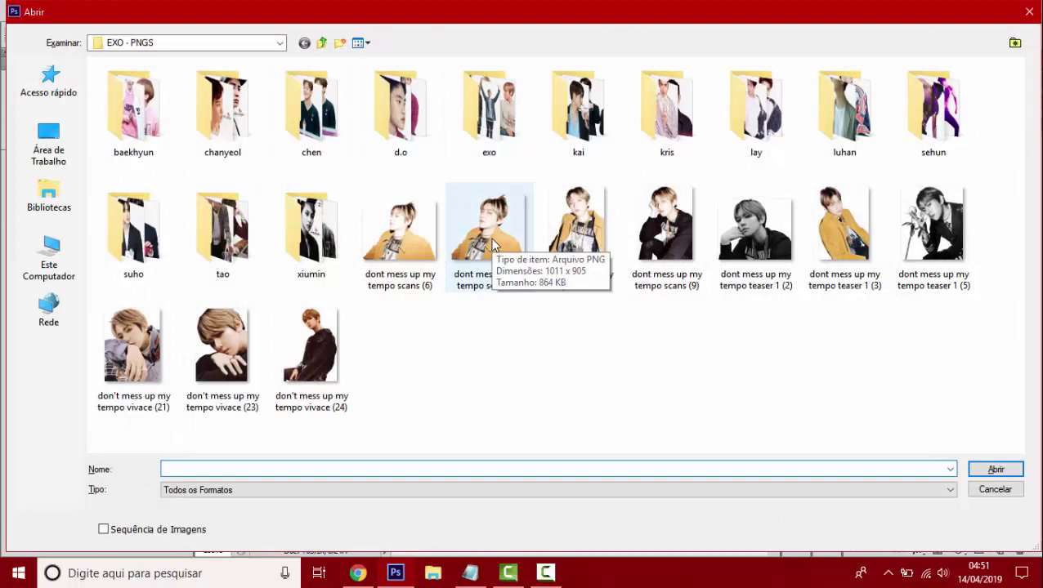
pyautogui.click(934, 227)
pyautogui.press('Return')
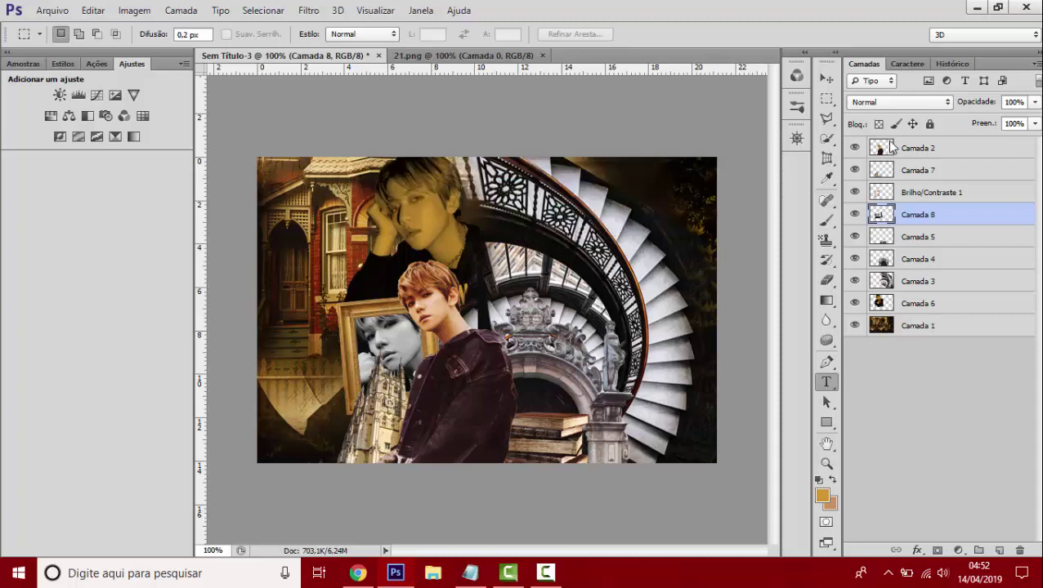
# - Give the OBSER VADOR title 58 pt leading and shrink it from 69 to 54 pt
pyautogui.click(554, 266)
pyautogui.write('OBSERVADOR')
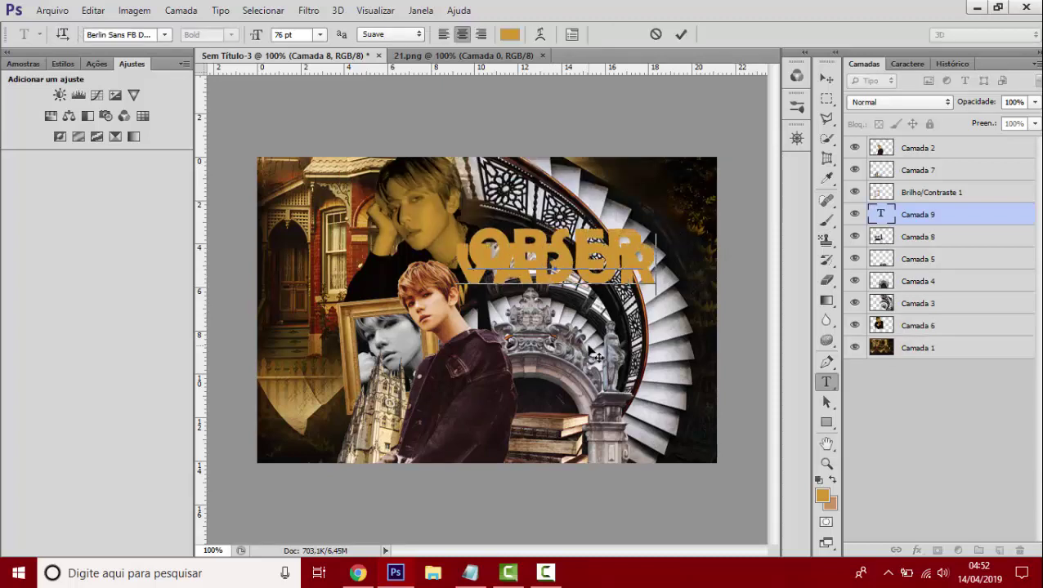
pyautogui.hotkey('ctrl', 'a')
pyautogui.hotkey('ctrl', 't')
pyautogui.click(1031, 106)
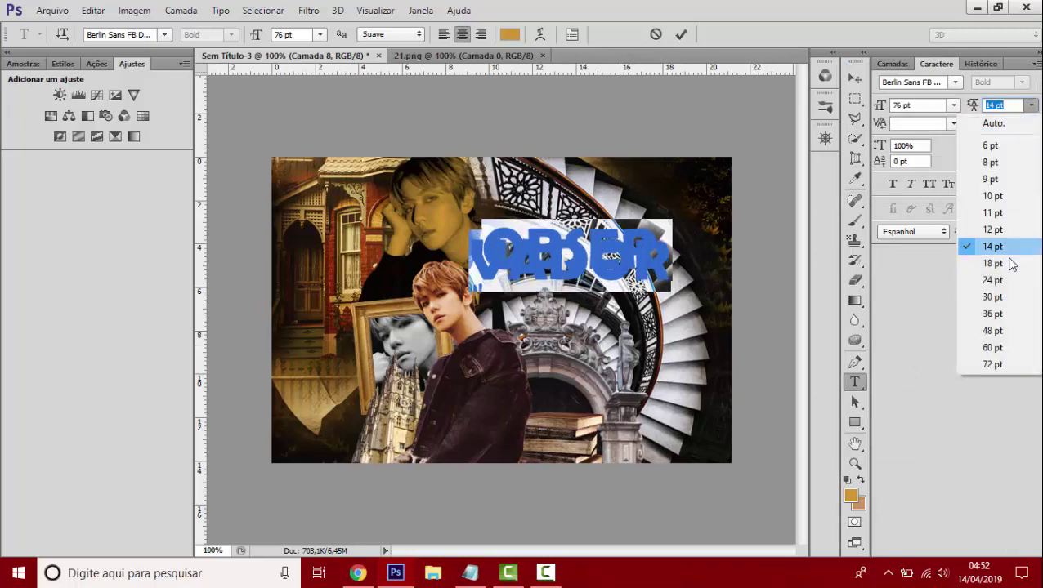
pyautogui.click(1005, 288)
pyautogui.write('58')
pyautogui.press('Return')
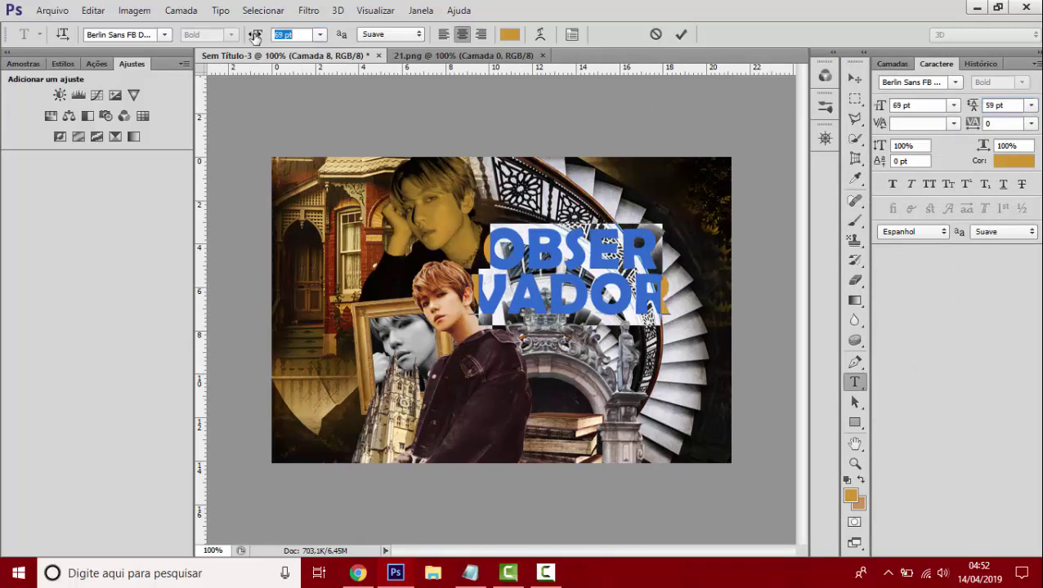
pyautogui.moveTo(255, 38); pyautogui.dragTo(242, 37)
# - Try the FFF, fabianestem and AdamGorry-Inline fonts on the title
pyautogui.click(164, 34)
pyautogui.scroll(-10, 353, 177)
pyautogui.scroll(-15, 333, 137)
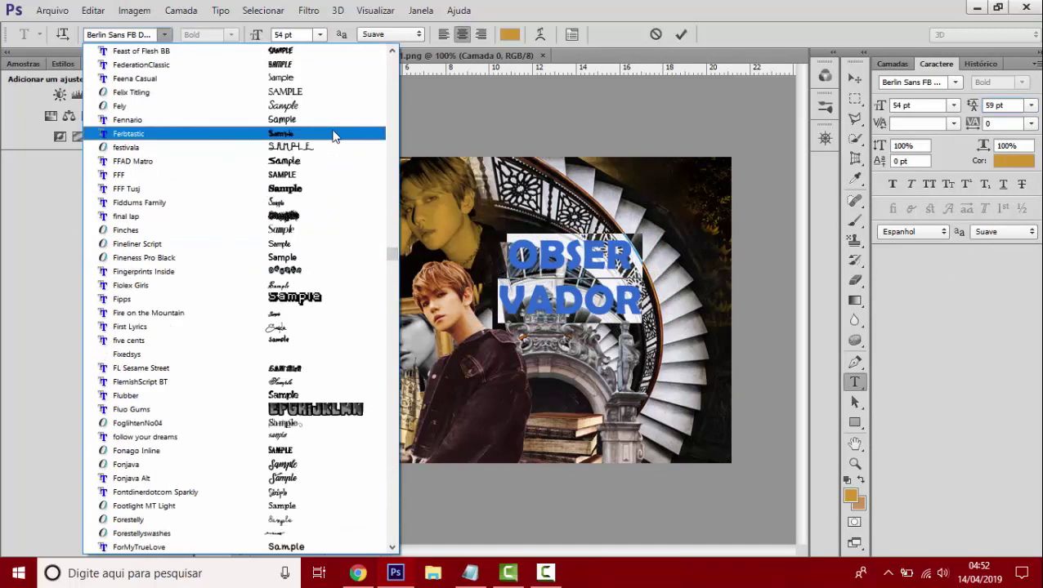
pyautogui.click(334, 175)
pyautogui.click(164, 35)
pyautogui.scroll(7, 342, 245)
pyautogui.scroll(2, 342, 288)
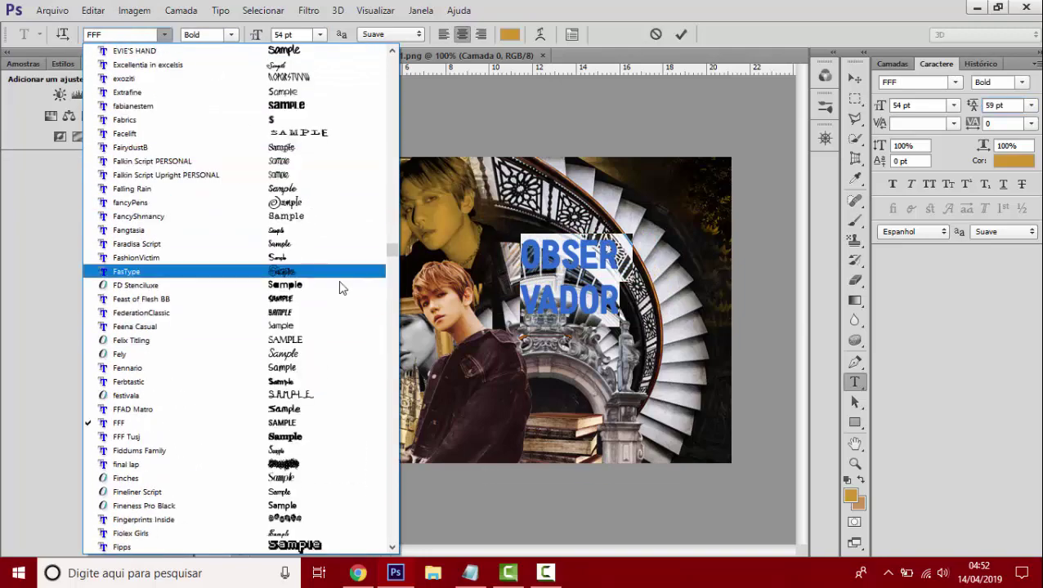
pyautogui.scroll(4, 342, 261)
pyautogui.click(339, 274)
pyautogui.click(164, 35)
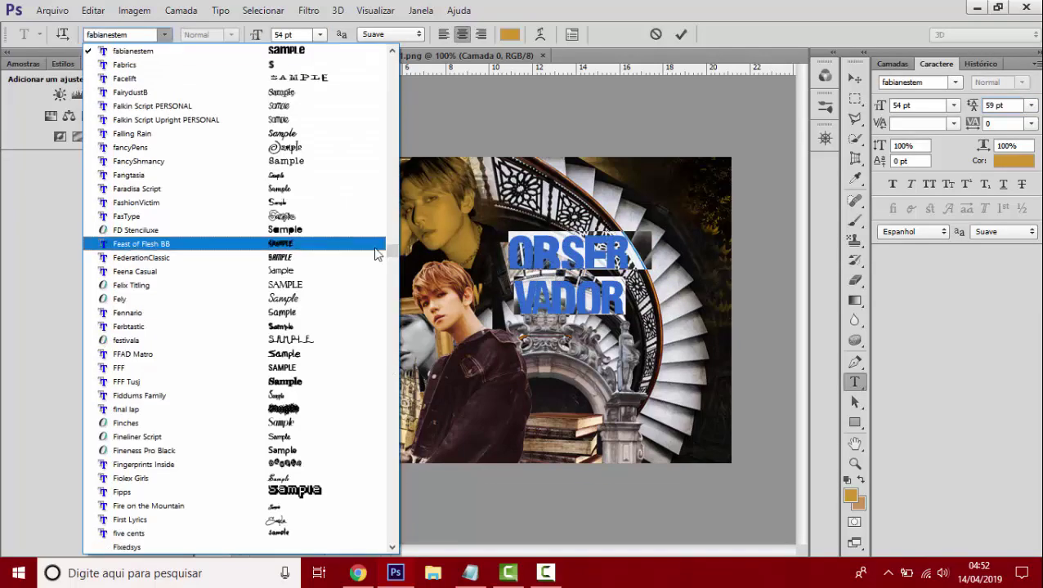
pyautogui.moveTo(391, 251); pyautogui.dragTo(397, 80)
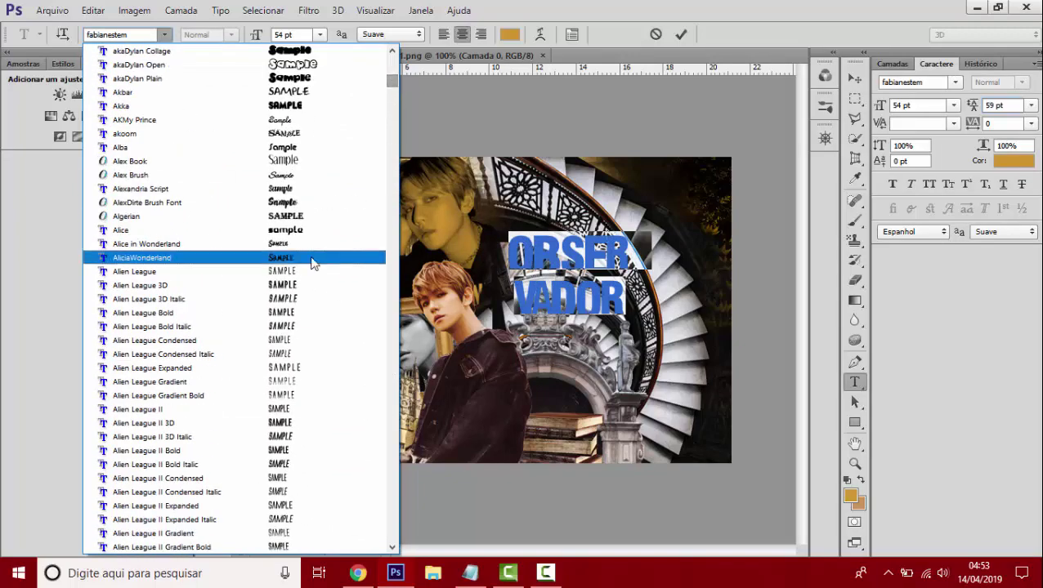
pyautogui.scroll(3, 311, 261)
pyautogui.scroll(8, 302, 245)
pyautogui.scroll(2, 286, 233)
pyautogui.click(278, 227)
# - Try the SlabThing, Soopafresh and ClementePDaq fonts on the title
pyautogui.click(164, 34)
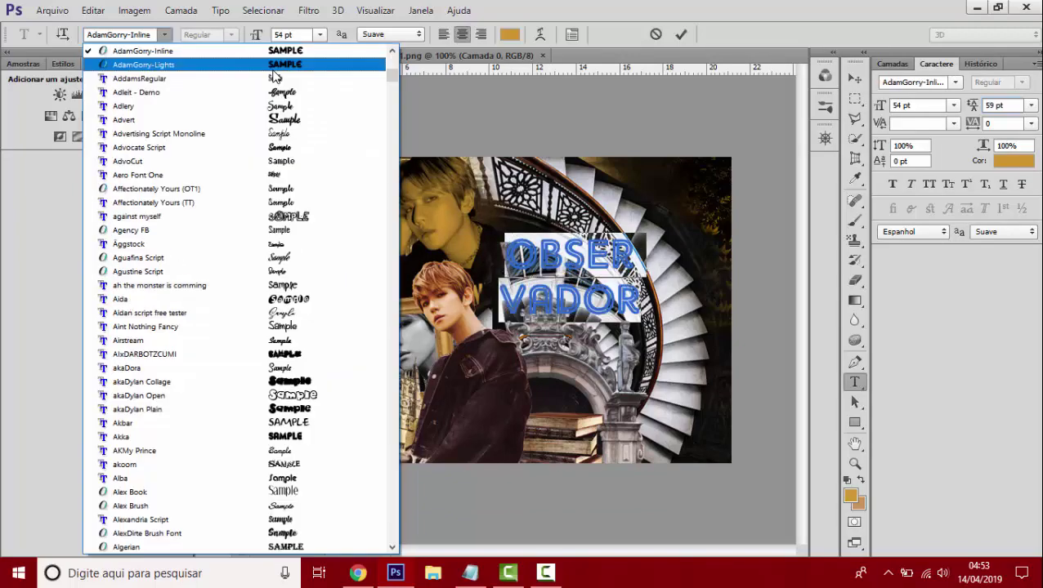
pyautogui.scroll(1, 275, 76)
pyautogui.moveTo(392, 59); pyautogui.dragTo(392, 467)
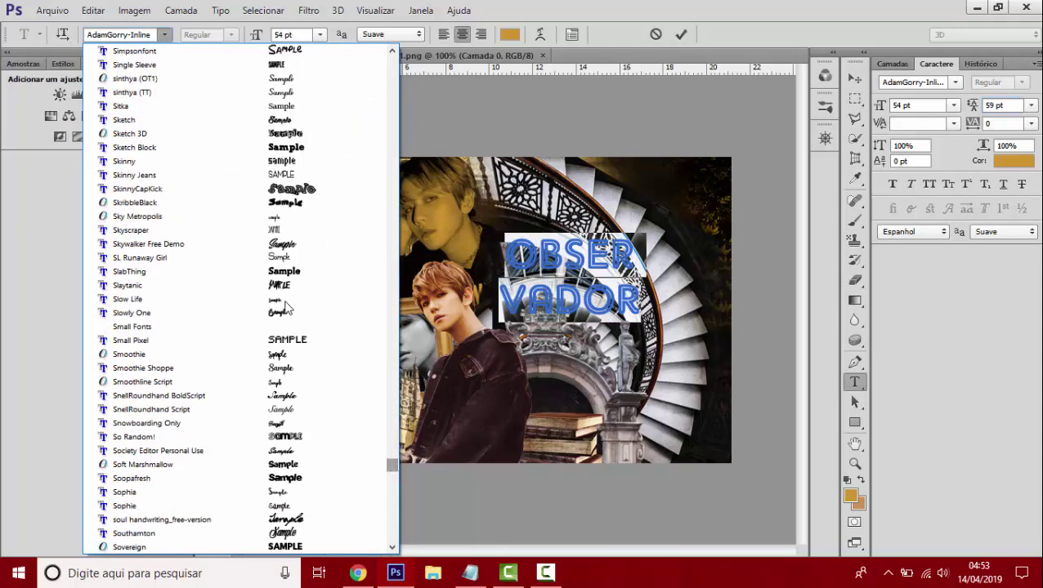
pyautogui.click(277, 271)
pyautogui.click(164, 35)
pyautogui.click(278, 257)
pyautogui.click(165, 35)
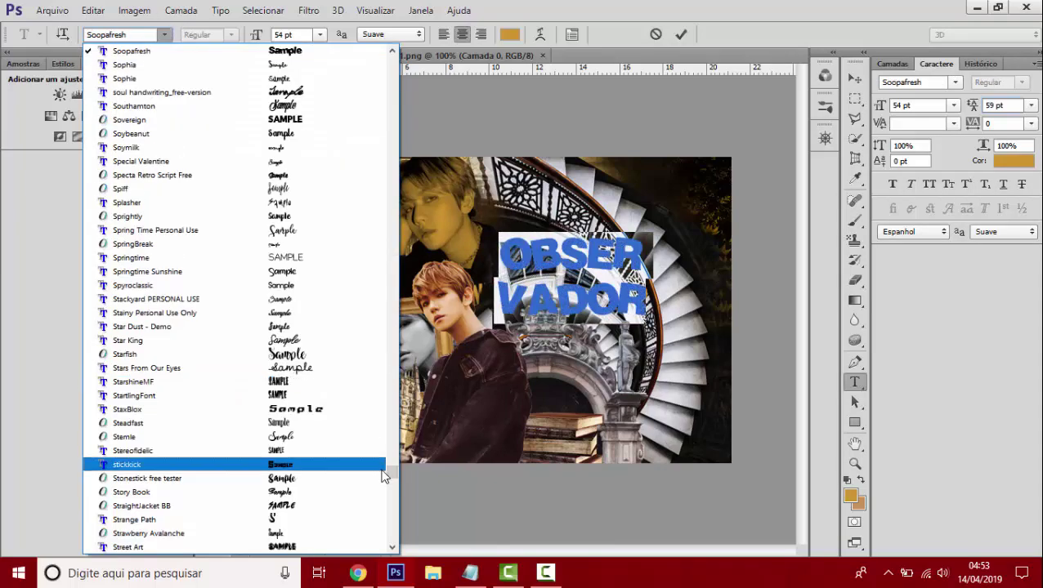
pyautogui.moveTo(390, 464)
pyautogui.mouseDown()
pyautogui.moveTo(391, 523)
pyautogui.moveTo(393, 321)
pyautogui.mouseUp()
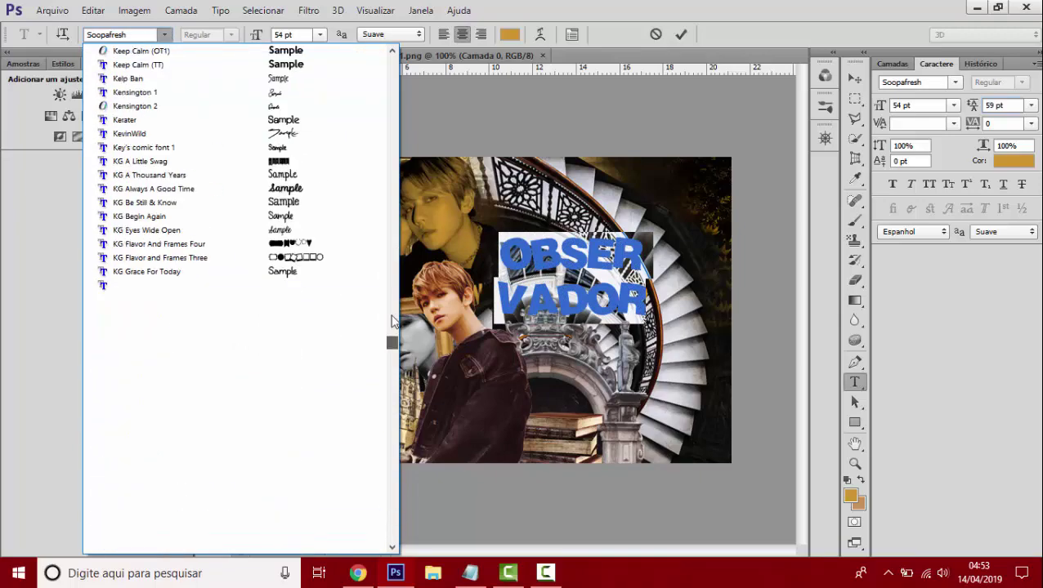
pyautogui.scroll(5, 279, 187)
pyautogui.scroll(10, 350, 204)
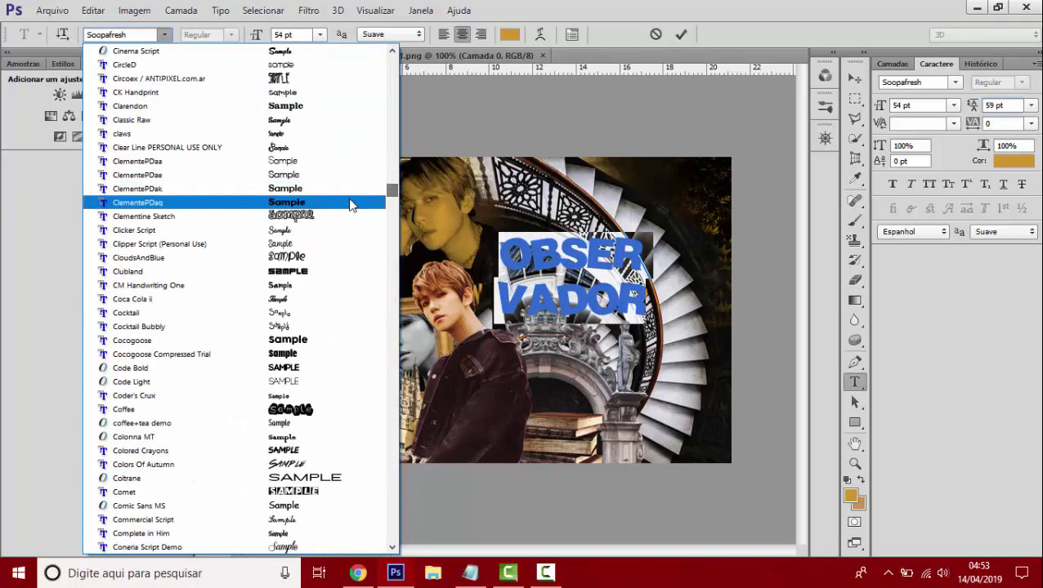
pyautogui.click(350, 204)
# - Settle on Cocogoose with 51 pt leading and commit the title
pyautogui.write('g')
pyautogui.press('Return')
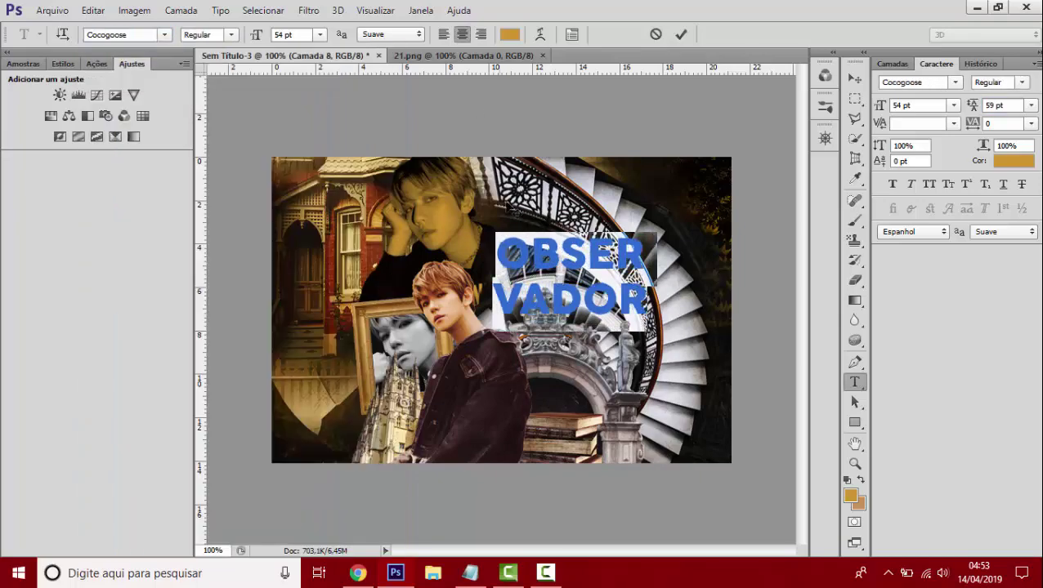
pyautogui.write('51')
pyautogui.press('Return')
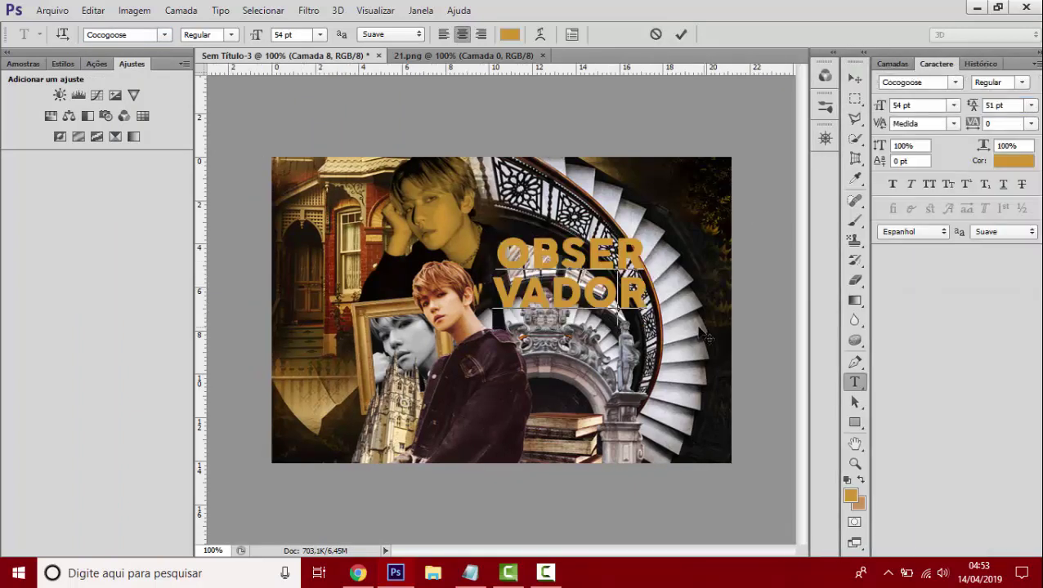
pyautogui.click(854, 79)
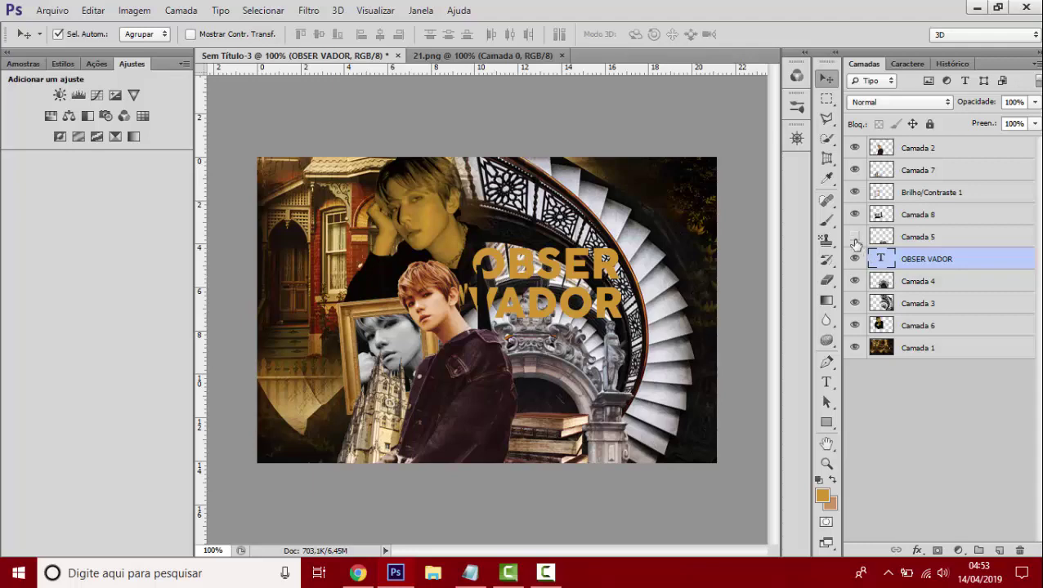
# - Open the 09Javajunkie247 cloud image from materiais/pixels/outros/nuvens
pyautogui.click(77, 34)
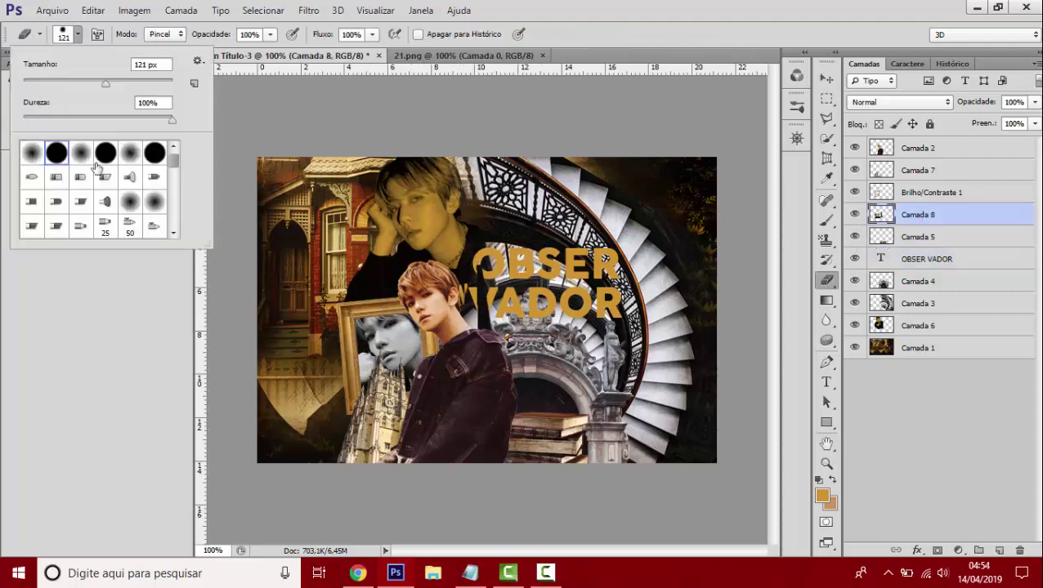
pyautogui.click(572, 331)
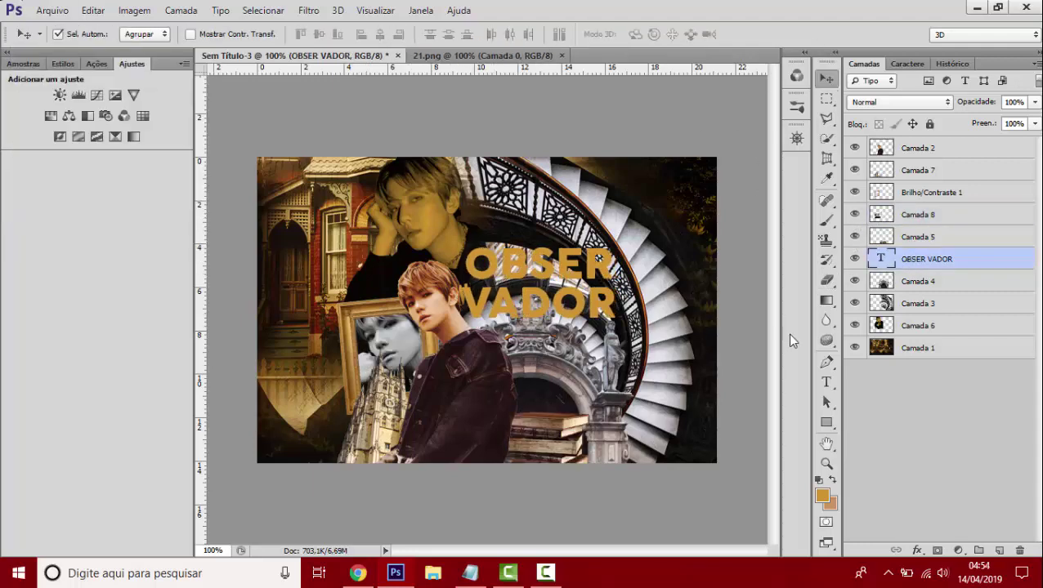
pyautogui.hotkey('ctrl', 'o')
pyautogui.press('BackSpace')
pyautogui.doubleClick(365, 103)
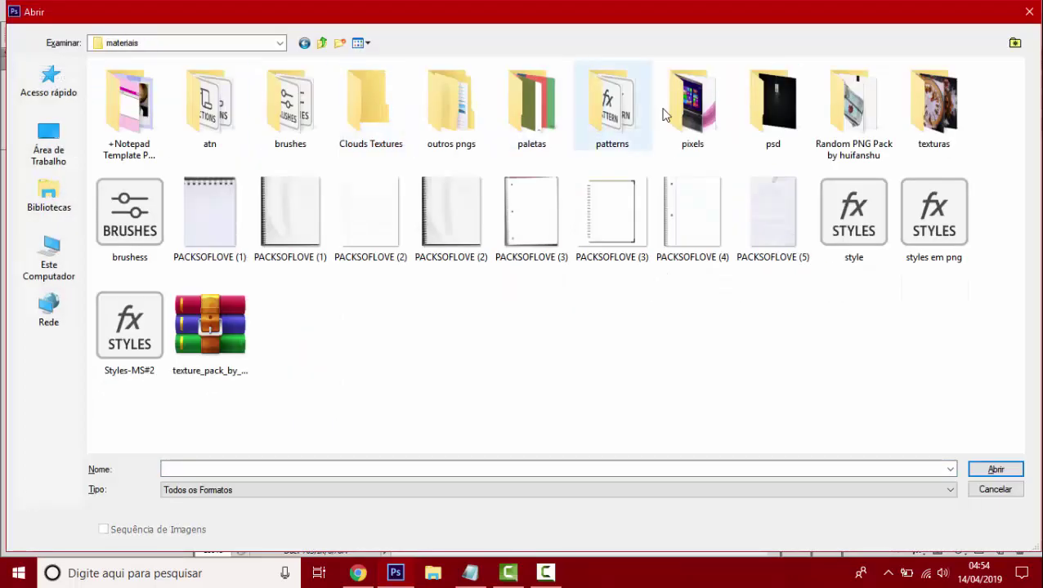
pyautogui.doubleClick(668, 109)
pyautogui.doubleClick(612, 217)
pyautogui.doubleClick(453, 217)
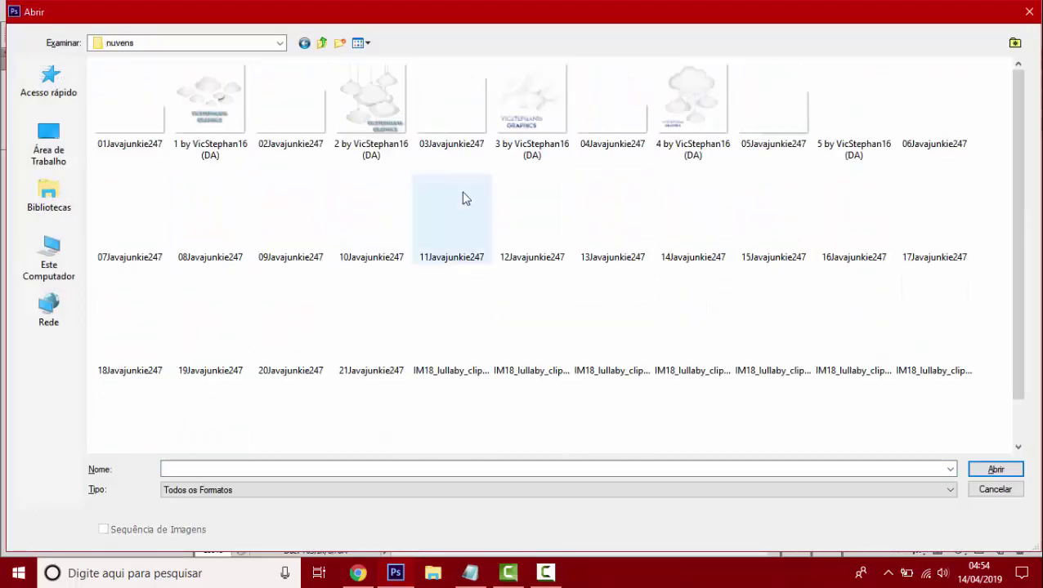
pyautogui.click(297, 214)
pyautogui.press('Return')
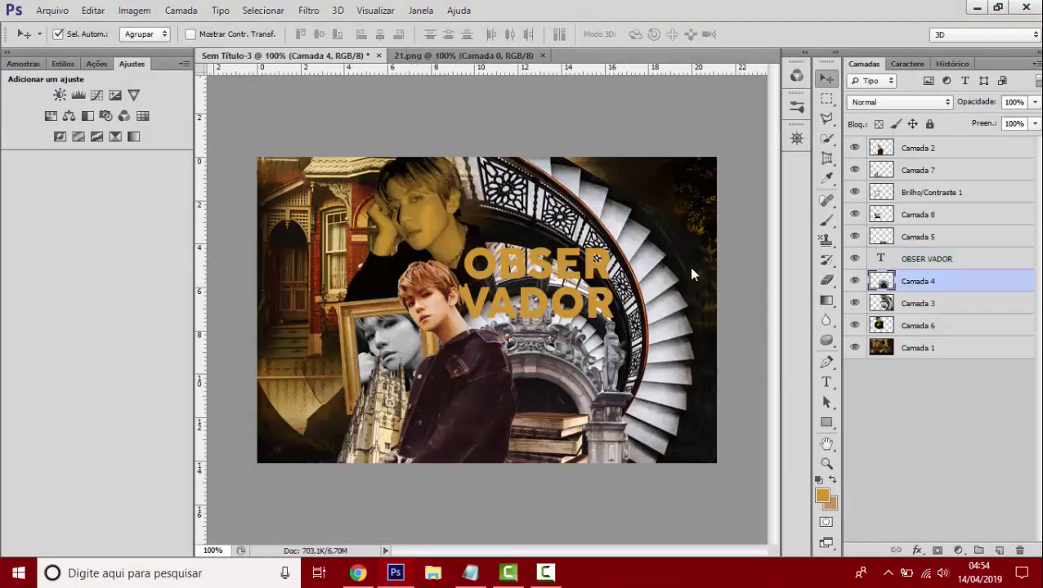
# - Scale the cloud to about 63% and tilt it slightly behind the title
pyautogui.moveTo(727, 199); pyautogui.dragTo(470, 253)
pyautogui.moveTo(337, 315); pyautogui.dragTo(531, 305)
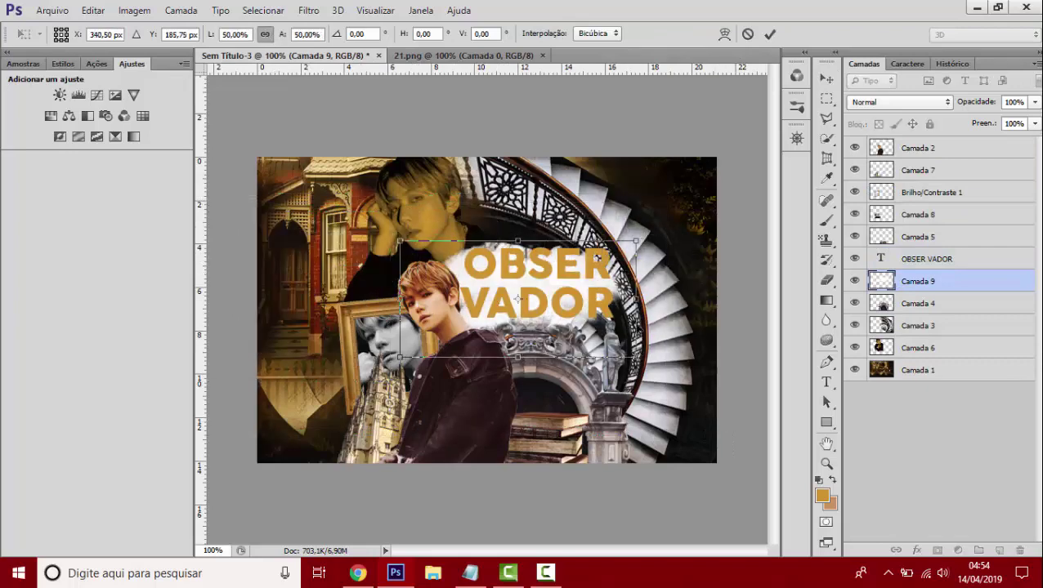
pyautogui.moveTo(663, 370); pyautogui.dragTo(675, 379)
pyautogui.moveTo(725, 346); pyautogui.dragTo(723, 349)
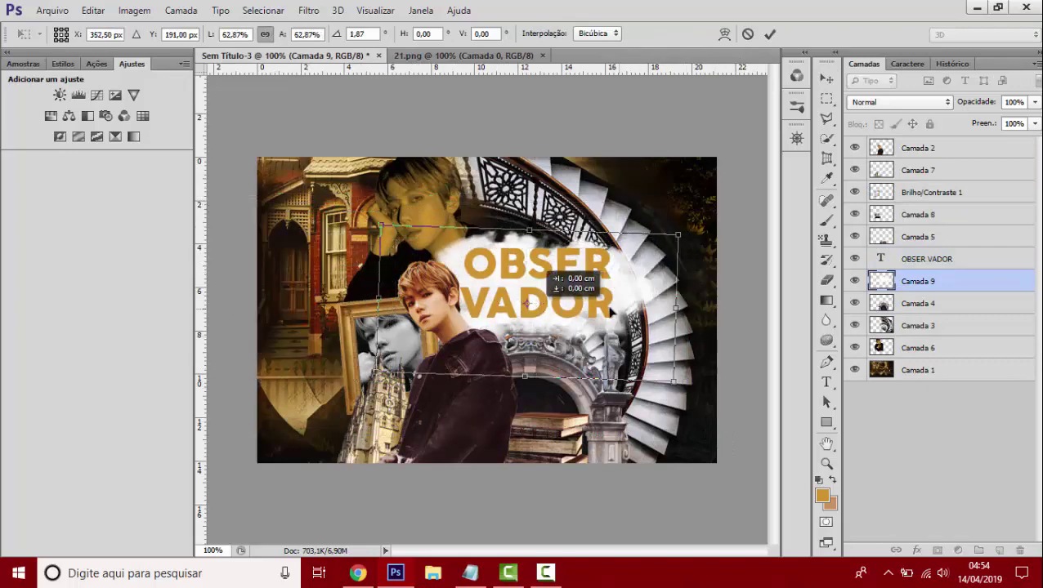
pyautogui.press('Return')
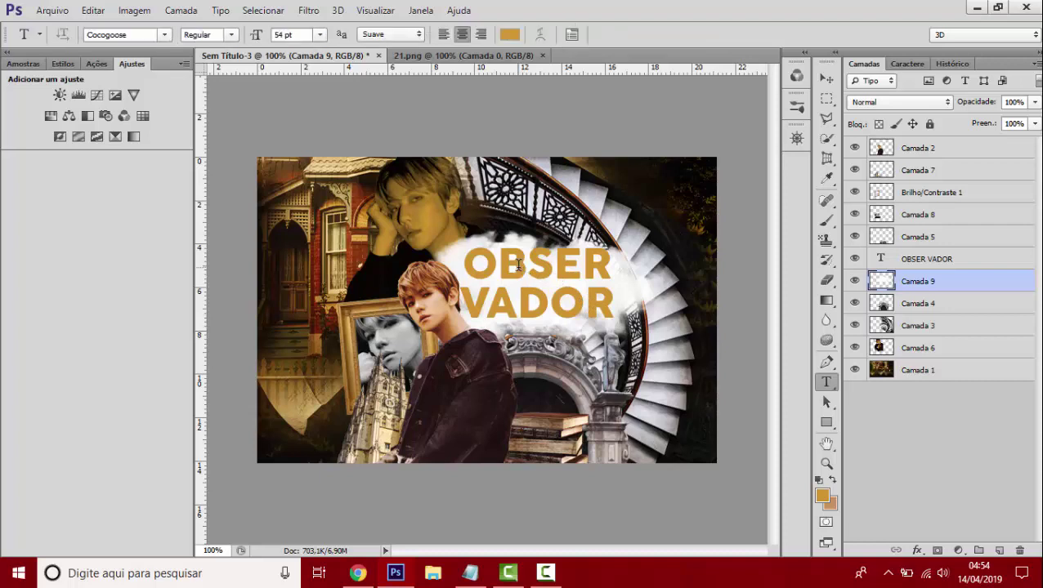
# - Tighten the OBSER VADOR title's leading to 43 pt
pyautogui.hotkey('ctrl', 'a')
pyautogui.click(907, 63)
pyautogui.click(999, 105)
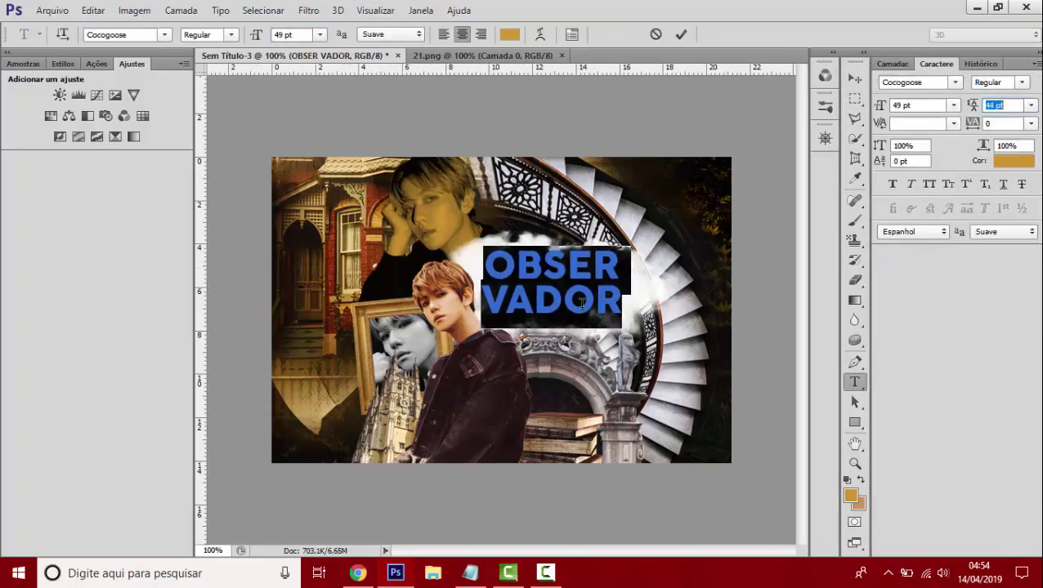
pyautogui.write('43')
pyautogui.click(581, 304)
pyautogui.hotkey('ctrl', 'a')
# - Duplicate the title layer and give the copy an outline-only stroke style
pyautogui.click(854, 78)
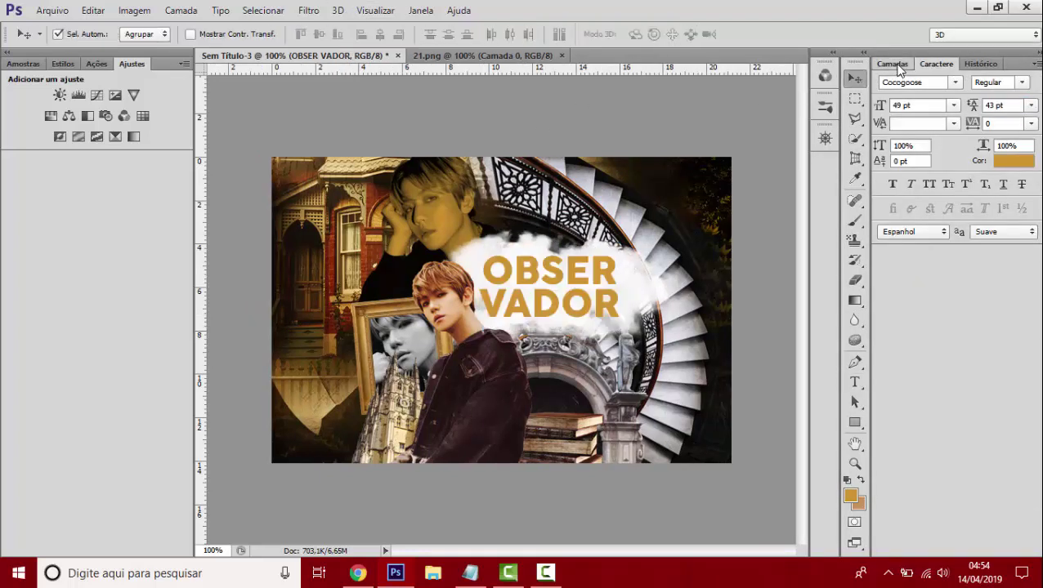
pyautogui.click(893, 63)
pyautogui.click(63, 63)
pyautogui.click(113, 193)
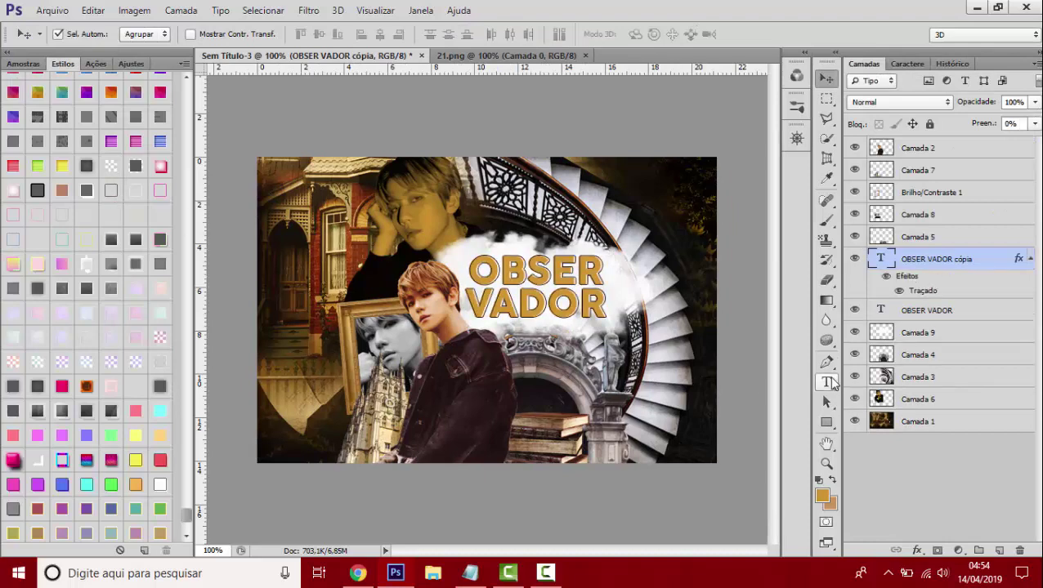
# - Draw a thin rectangle bar across the title with a light fill colour
pyautogui.click(825, 423)
pyautogui.moveTo(624, 292); pyautogui.dragTo(623, 293)
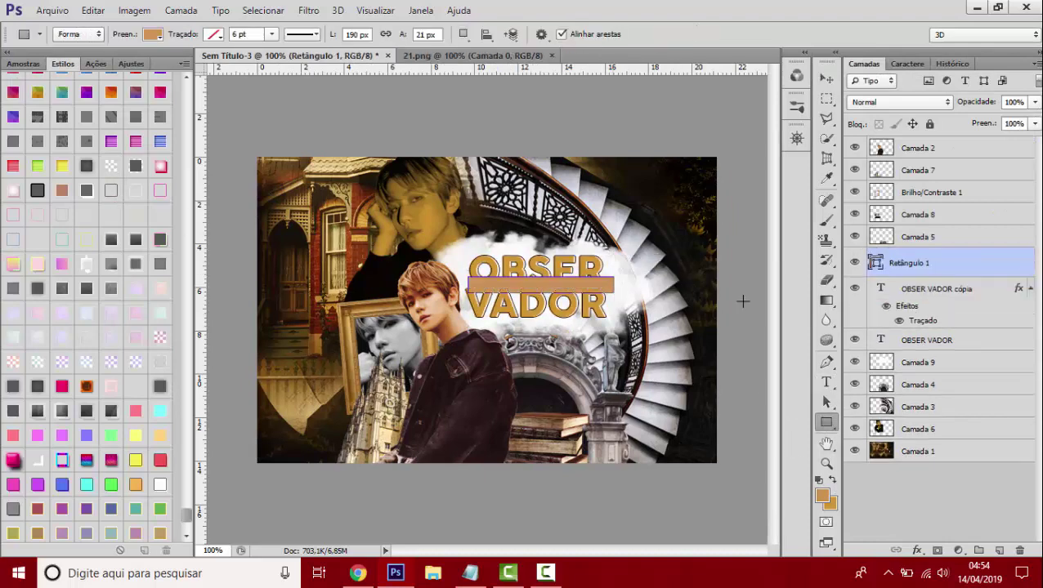
pyautogui.doubleClick(876, 262)
pyautogui.click(678, 315)
pyautogui.click(977, 298)
# - Type 'narrador' on a new text layer above the bar
pyautogui.click(826, 382)
pyautogui.click(536, 219)
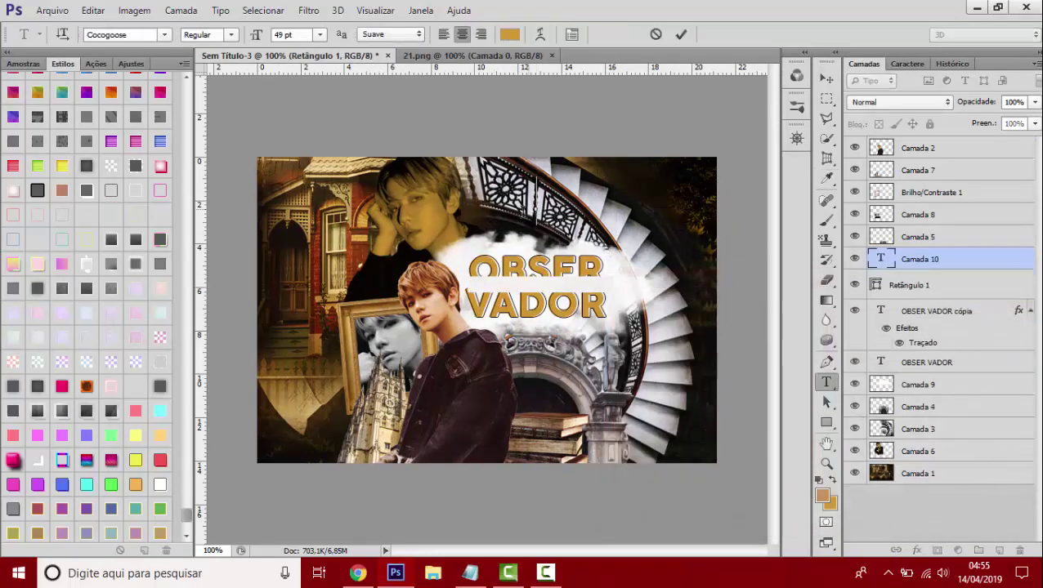
pyautogui.write('narrador')
pyautogui.hotkey('ctrl', 'a')
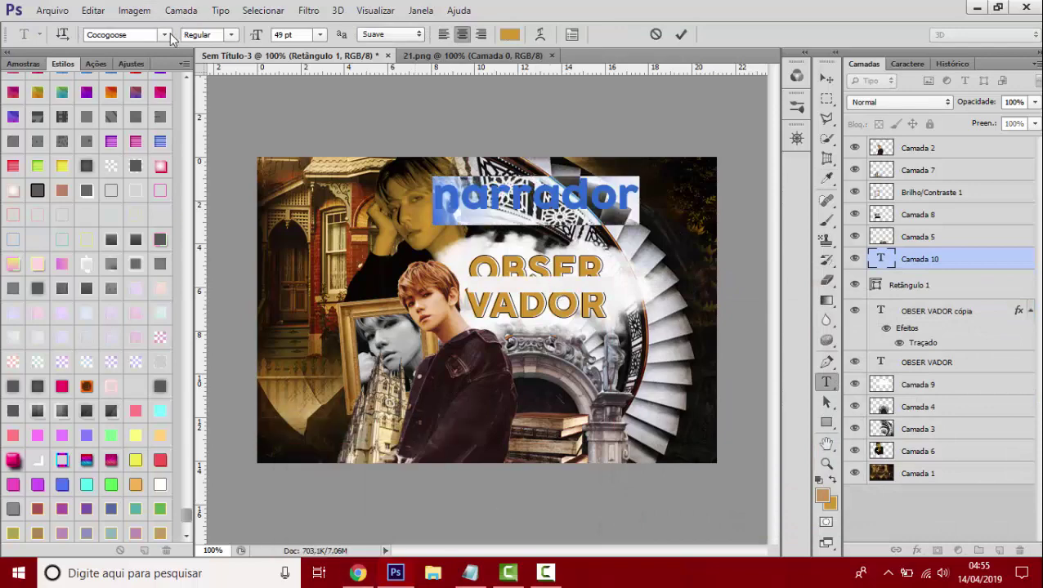
pyautogui.click(165, 35)
pyautogui.scroll(-4, 330, 402)
pyautogui.scroll(-6, 330, 402)
pyautogui.scroll(-6, 330, 402)
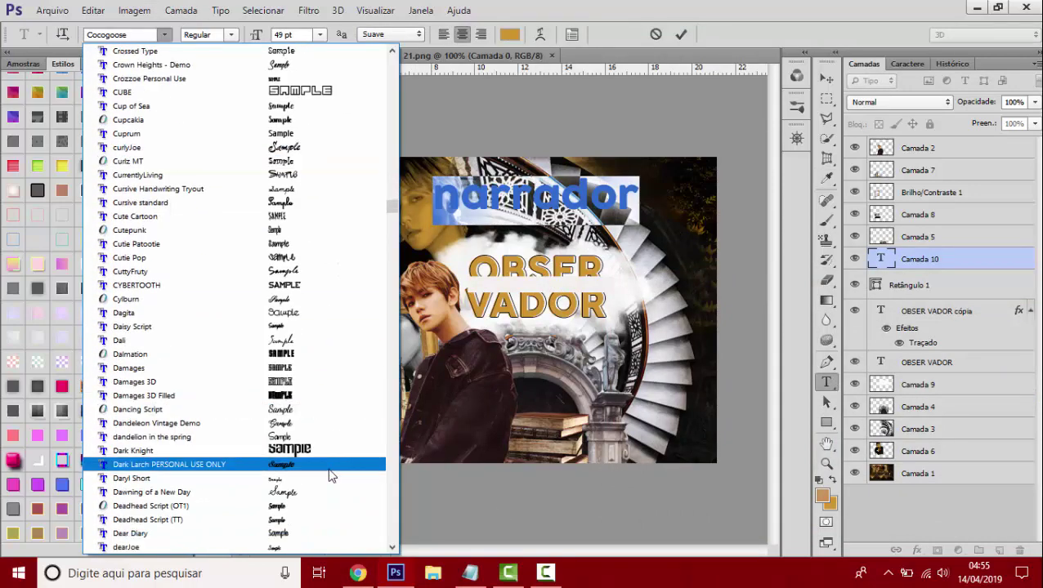
pyautogui.press('Escape')
# - Move 'narrador' down across the title and set it in Malina 33 pt
pyautogui.moveTo(578, 135); pyautogui.dragTo(578, 217)
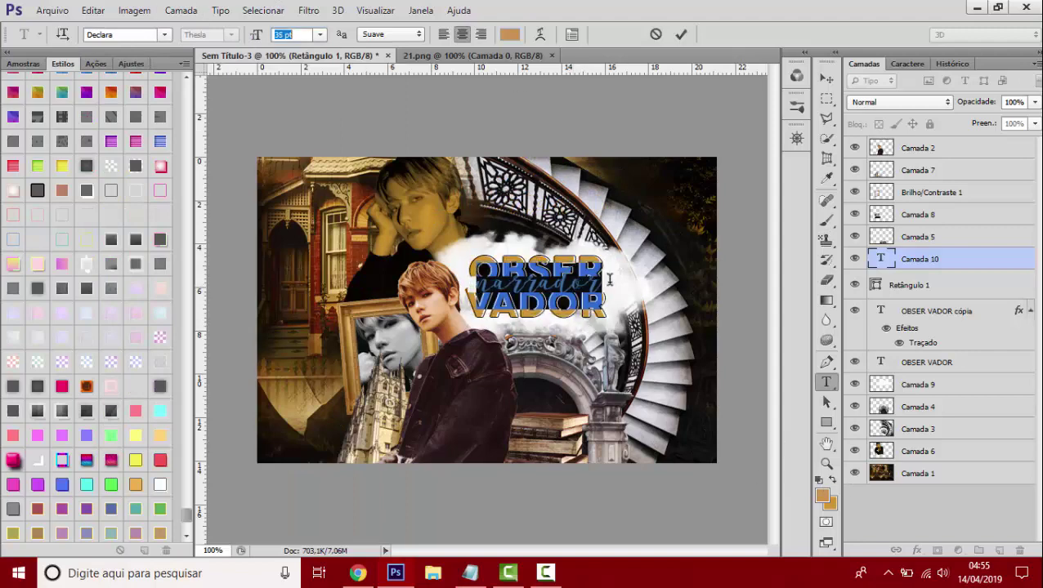
pyautogui.click(164, 34)
pyautogui.scroll(-10, 204, 297)
pyautogui.click(205, 298)
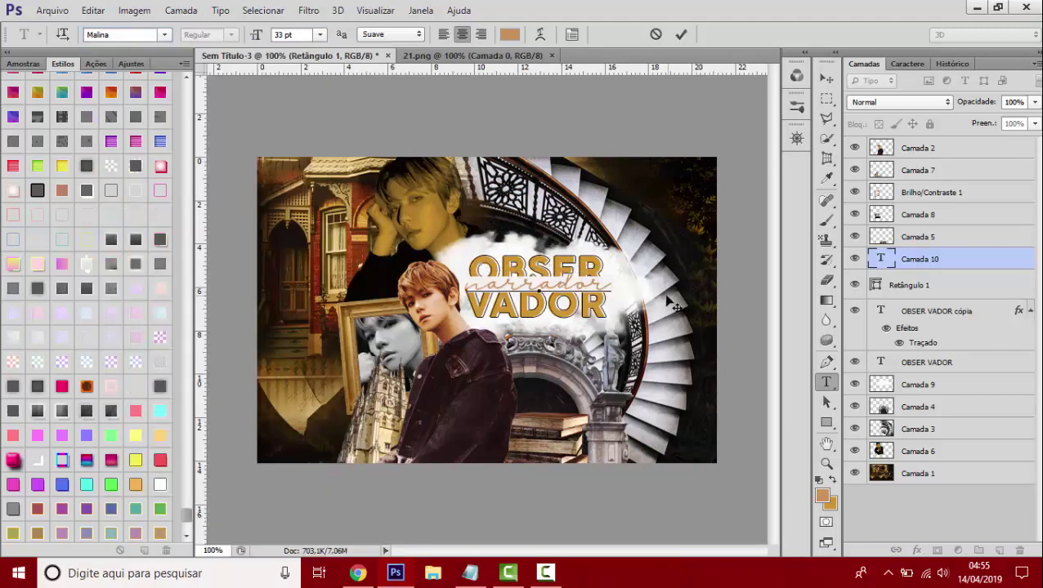
# - Commit the narrador text, enlarge both OBSER VADOR title layers slightly, and delete the outlined copy
pyautogui.click(916, 284)
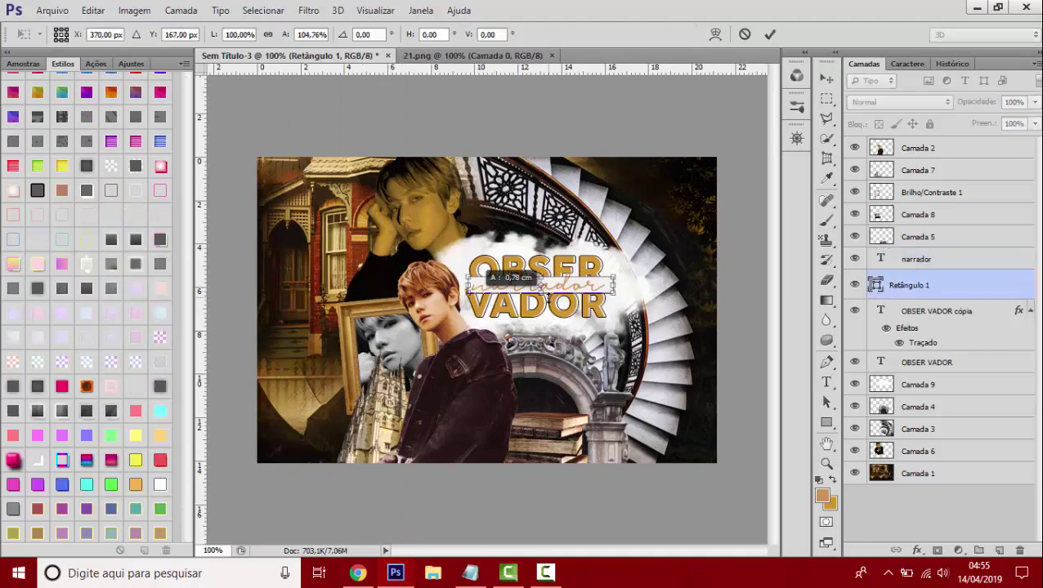
pyautogui.press('v')
pyautogui.press('Escape')
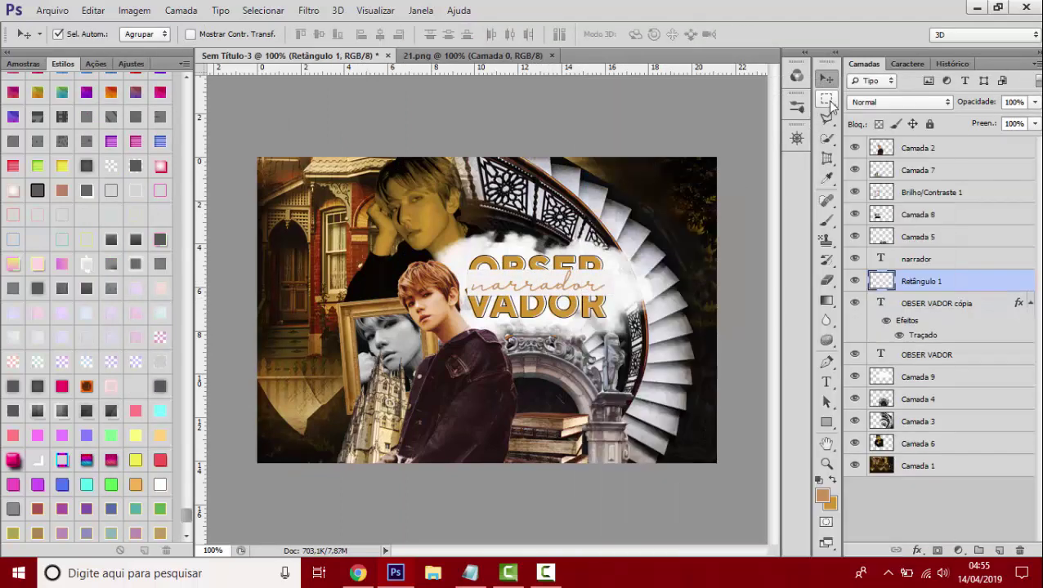
pyautogui.click(936, 303)
pyautogui.keyDown('shift'); pyautogui.click(926, 355); pyautogui.keyUp('shift')
pyautogui.hotkey('ctrl', 't')
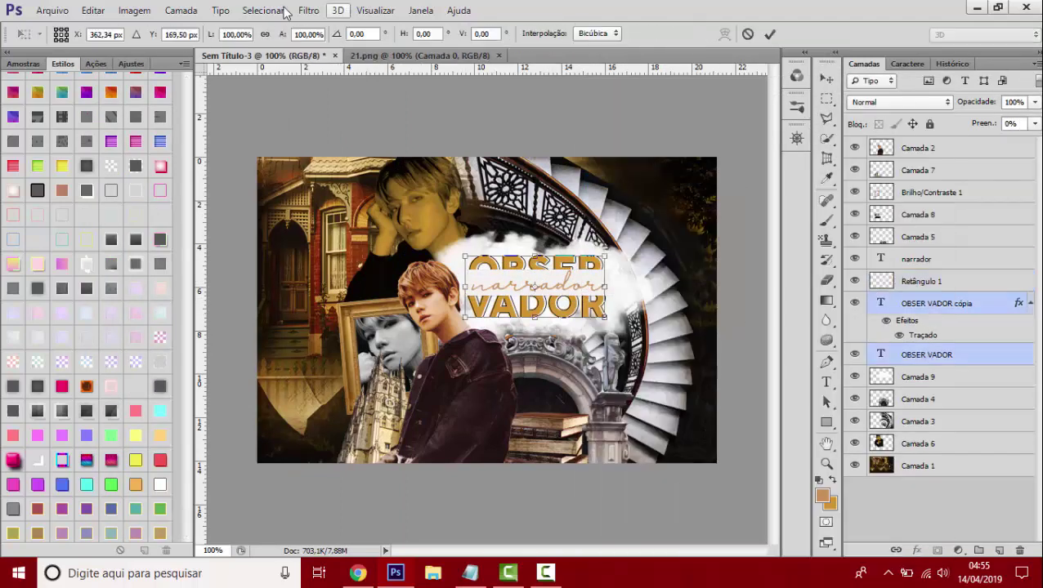
pyautogui.moveTo(611, 251); pyautogui.dragTo(615, 247)
pyautogui.press('Return')
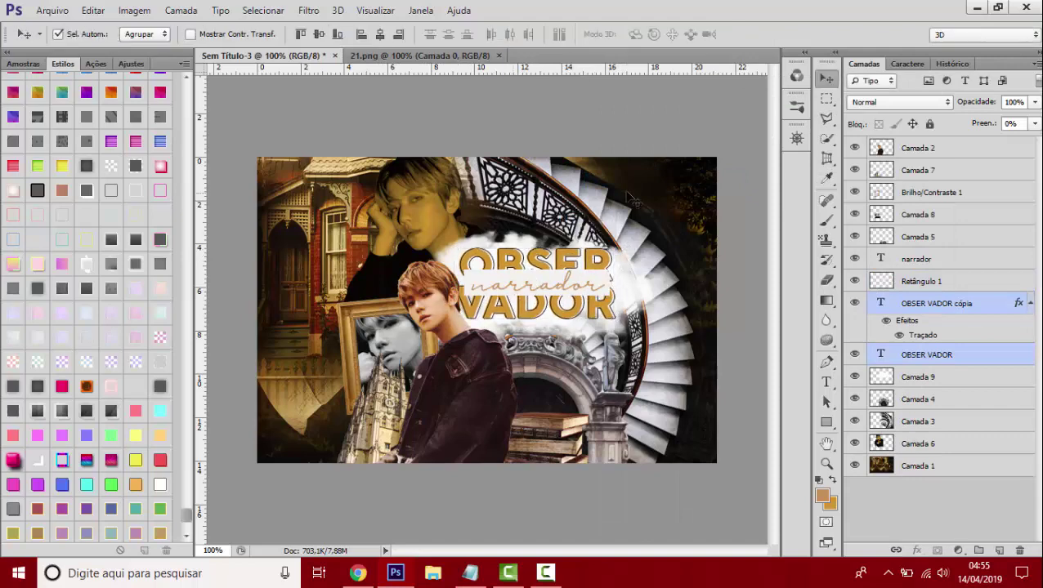
pyautogui.click(915, 259)
pyautogui.press('Delete')
pyautogui.press('Delete')
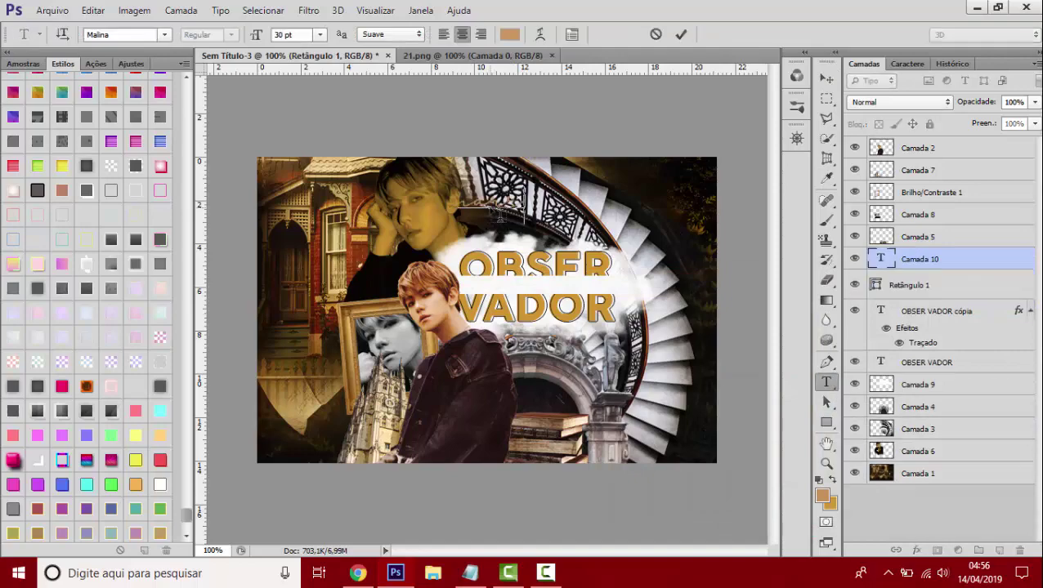
# - Try the Mirrabella, Never Say Never and Autumn Chant fonts on the narrador caption
pyautogui.click(166, 34)
pyautogui.click(166, 35)
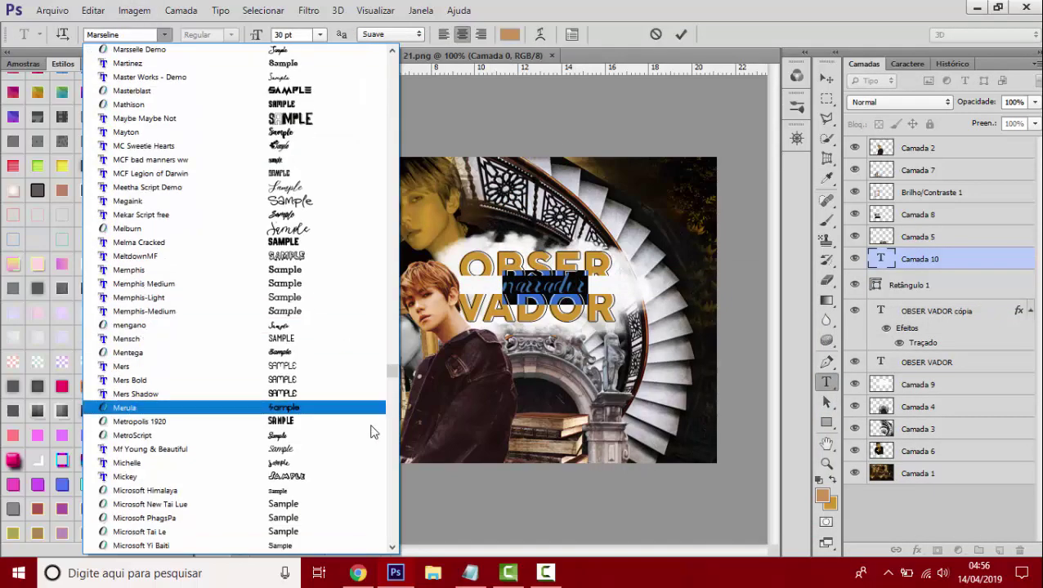
pyautogui.scroll(-5, 373, 431)
pyautogui.click(333, 254)
pyautogui.click(166, 34)
pyautogui.scroll(-10, 335, 506)
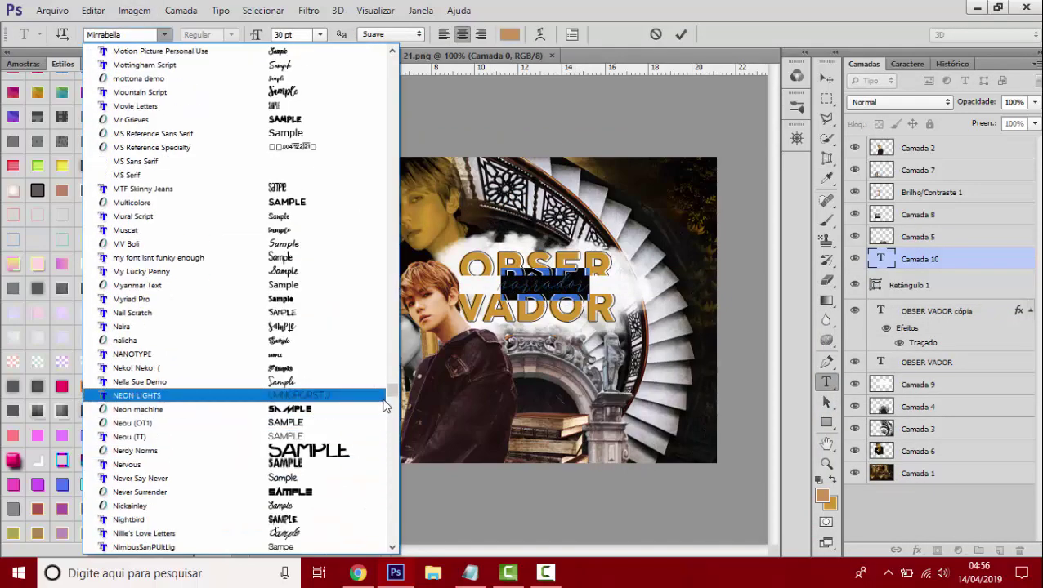
pyautogui.click(381, 395)
pyautogui.click(166, 34)
pyautogui.scroll(-15, 381, 511)
pyautogui.scroll(-10, 383, 507)
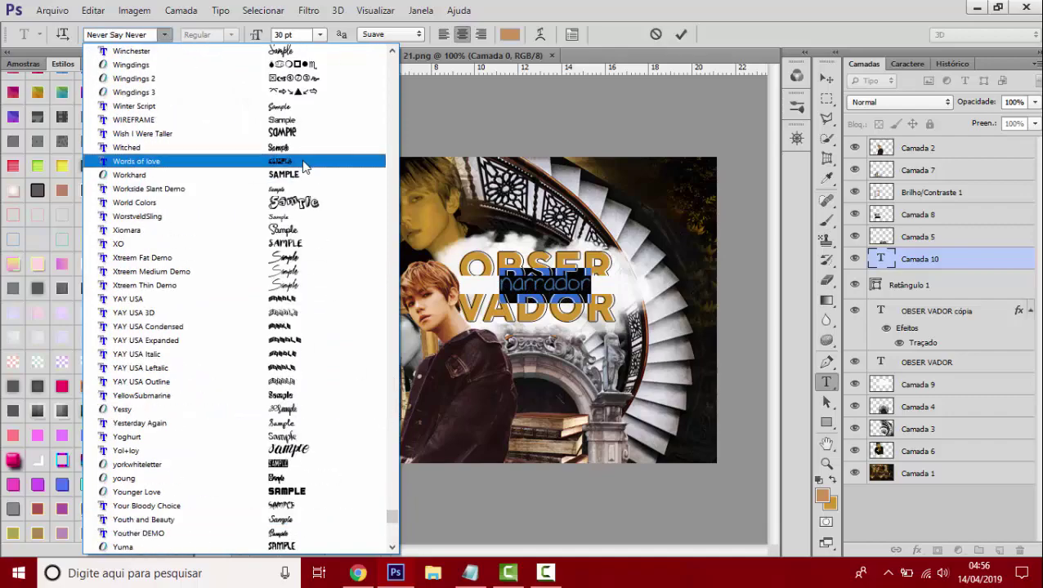
pyautogui.scroll(-10, 368, 474)
pyautogui.scroll(-10, 352, 434)
pyautogui.scroll(-7, 342, 404)
pyautogui.scroll(-9, 342, 404)
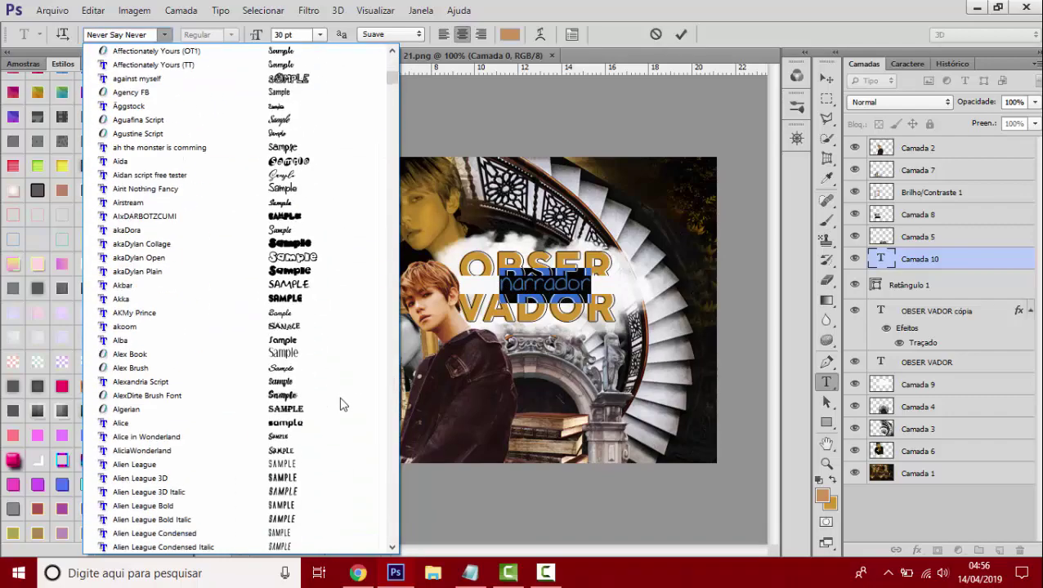
pyautogui.scroll(-10, 341, 403)
pyautogui.scroll(-10, 342, 404)
pyautogui.scroll(-10, 343, 402)
pyautogui.scroll(-9, 339, 397)
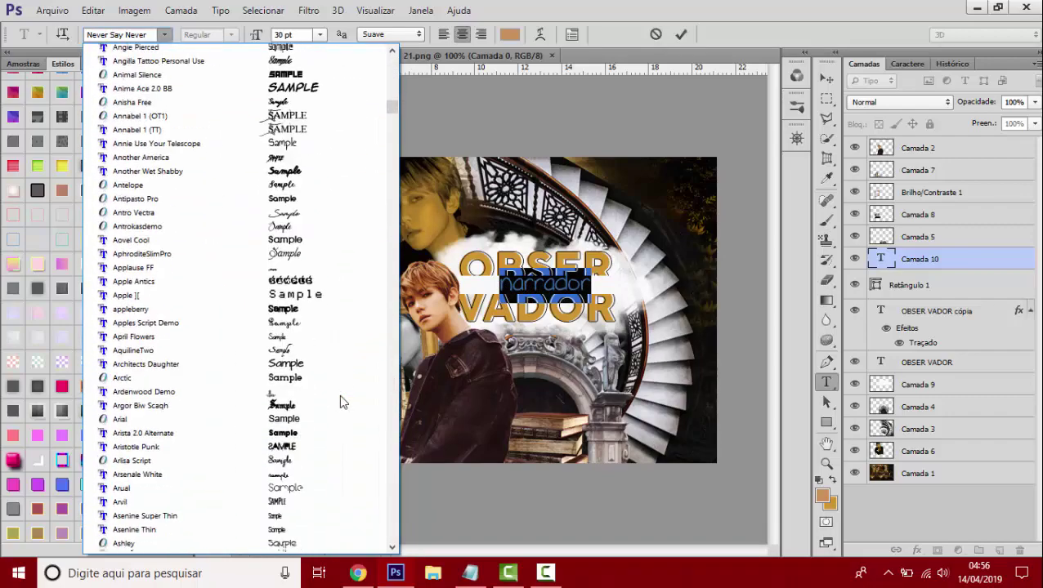
pyautogui.scroll(-10, 338, 376)
pyautogui.click(338, 354)
# - Reselect the narrador cópia text and apply the Before the Rain font
pyautogui.click(903, 65)
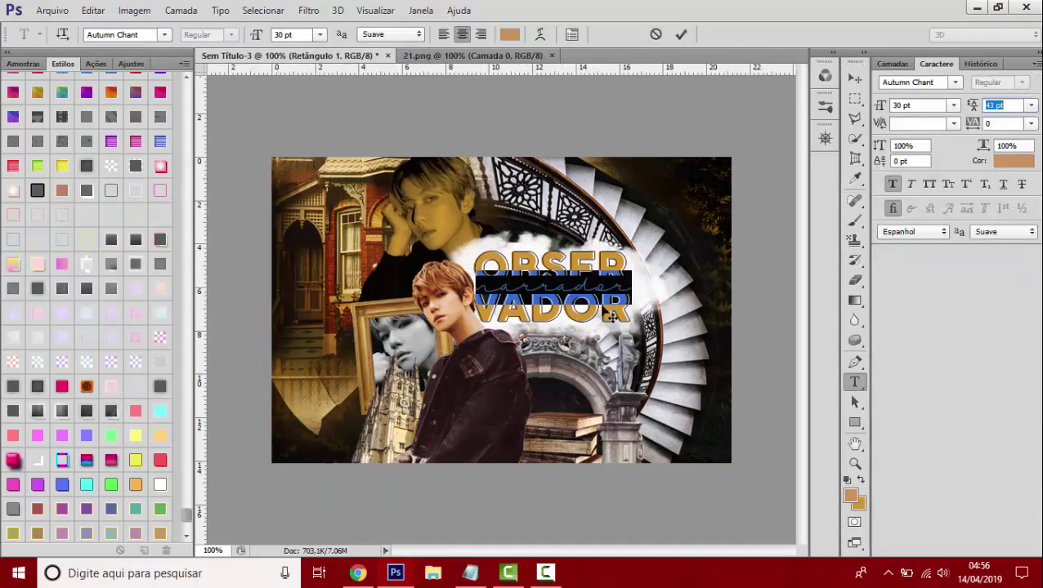
pyautogui.click(892, 63)
pyautogui.doubleClick(880, 259)
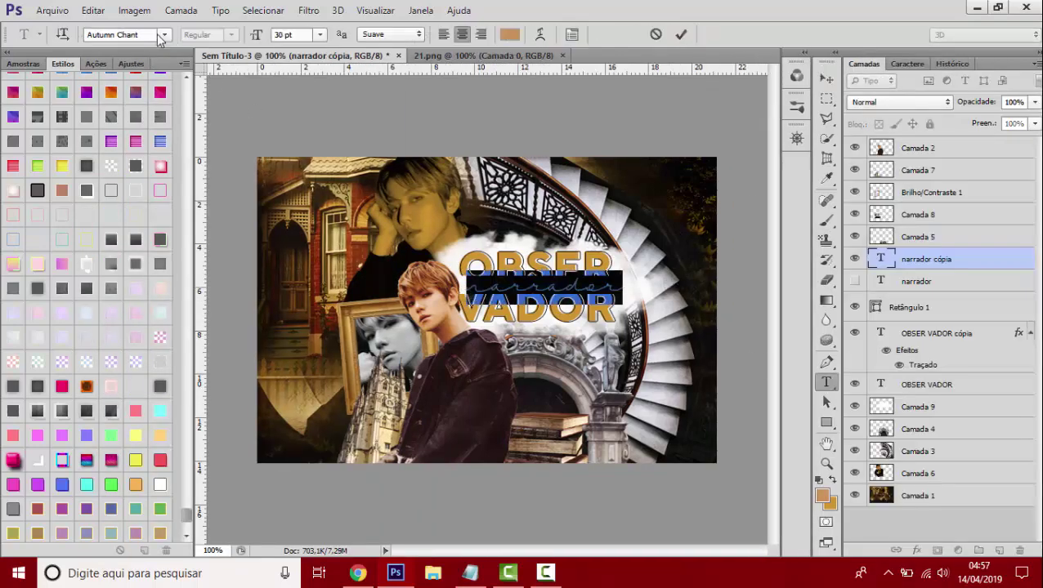
pyautogui.click(164, 34)
pyautogui.scroll(-8, 327, 384)
pyautogui.scroll(-8, 327, 385)
pyautogui.click(139, 191)
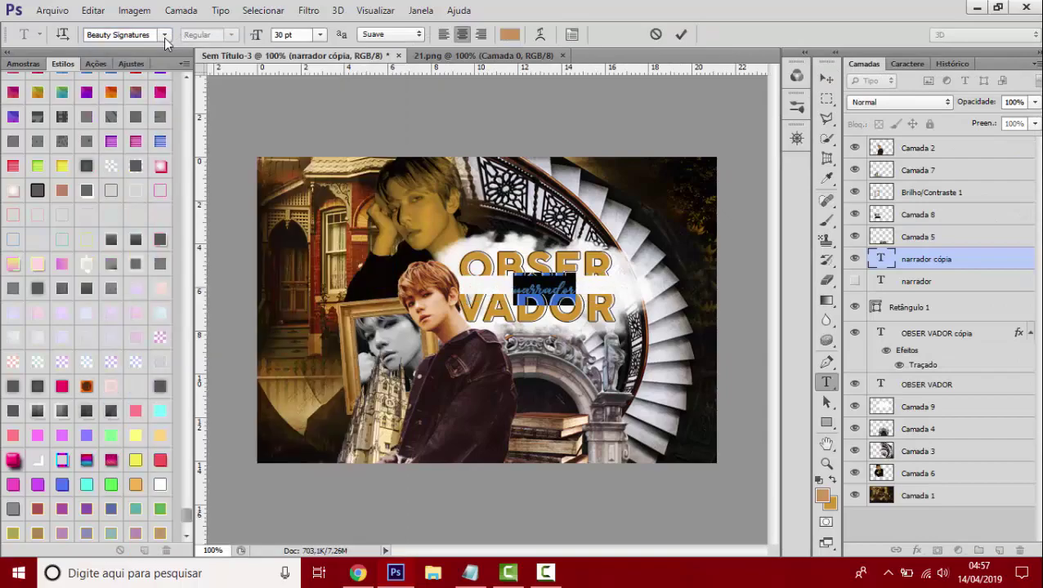
# - Compare more script fonts and settle narrador cópia on Fortunates December
pyautogui.click(165, 34)
pyautogui.scroll(-5, 332, 303)
pyautogui.scroll(-5, 327, 310)
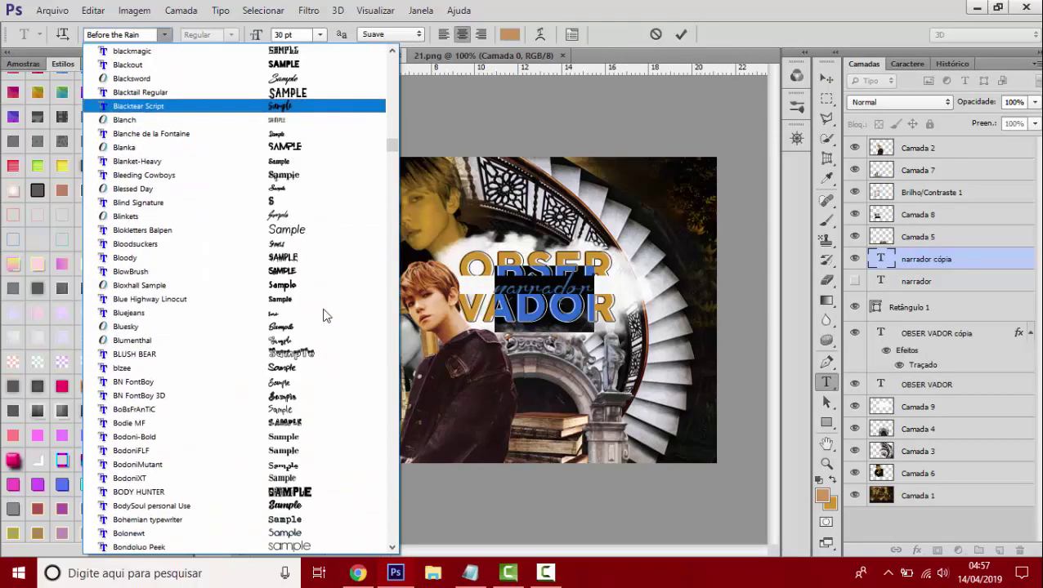
pyautogui.scroll(-5, 324, 314)
pyautogui.scroll(-5, 325, 311)
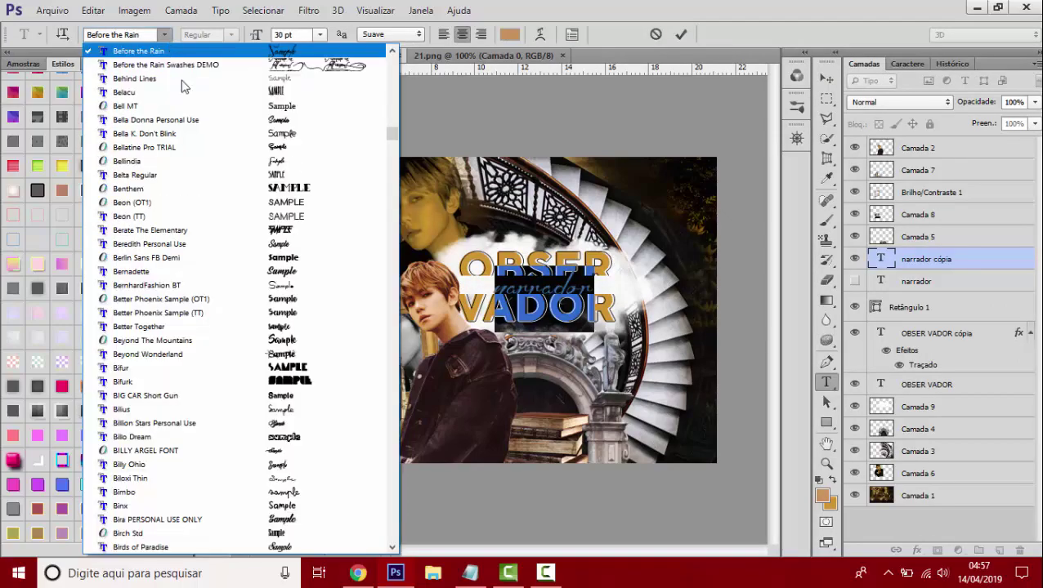
pyautogui.scroll(-10, 345, 389)
pyautogui.scroll(-5, 345, 389)
pyautogui.scroll(-5, 345, 389)
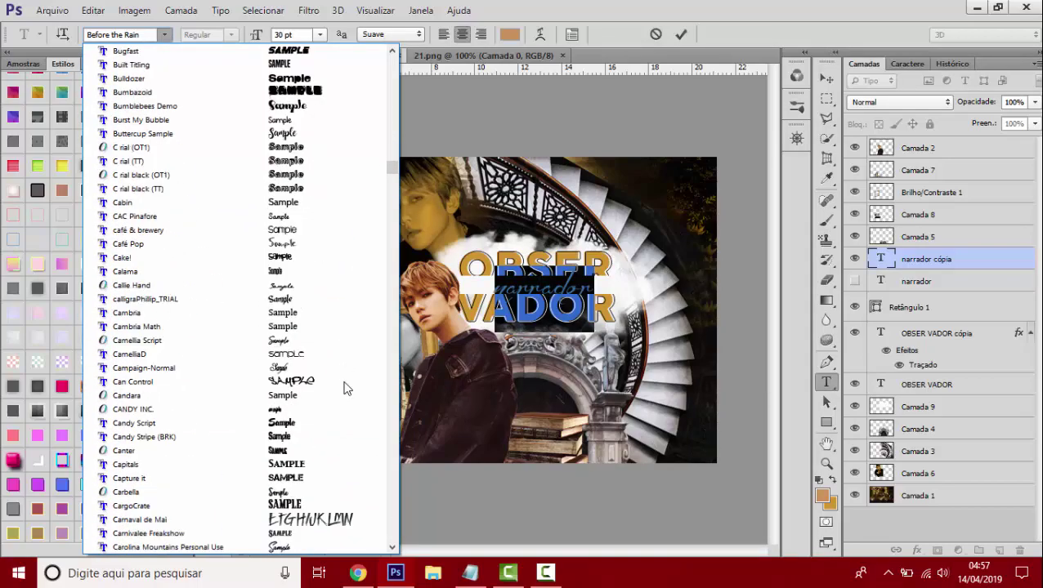
pyautogui.scroll(-5, 345, 389)
pyautogui.click(344, 384)
pyautogui.click(164, 34)
pyautogui.scroll(-5, 270, 257)
pyautogui.scroll(-5, 288, 300)
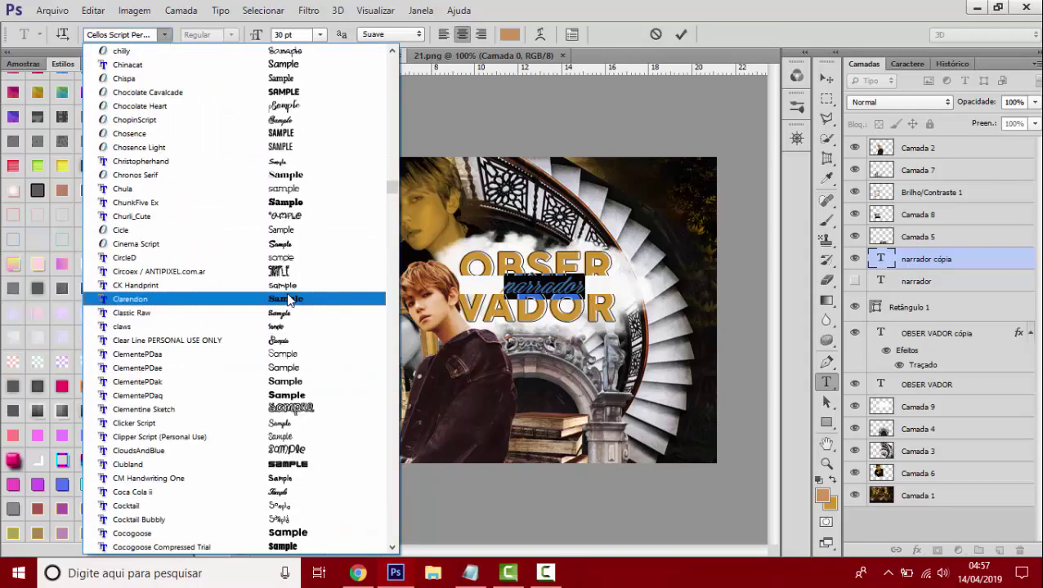
pyautogui.scroll(-5, 288, 300)
pyautogui.scroll(-5, 290, 343)
pyautogui.scroll(-5, 294, 385)
pyautogui.scroll(-5, 298, 415)
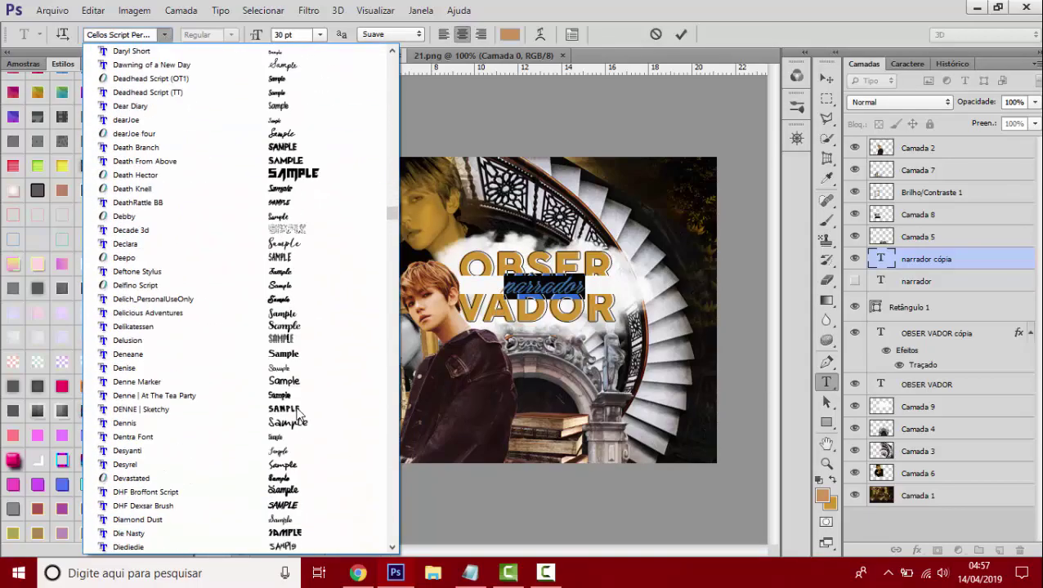
pyautogui.scroll(-5, 298, 416)
pyautogui.scroll(-5, 299, 416)
pyautogui.scroll(-5, 298, 416)
pyautogui.scroll(-5, 299, 413)
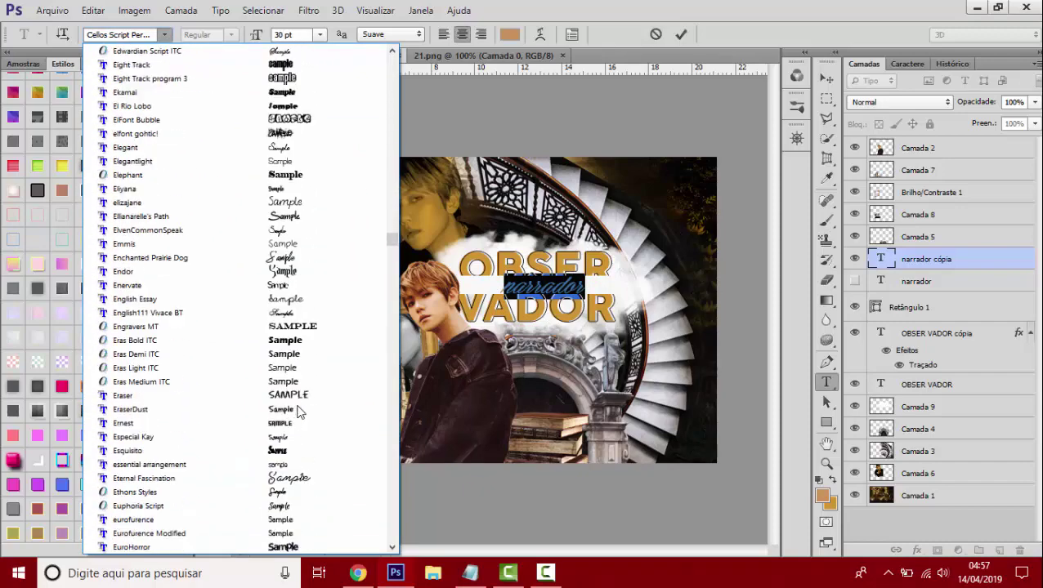
pyautogui.scroll(-5, 300, 413)
pyautogui.scroll(-5, 298, 409)
pyautogui.scroll(-5, 298, 392)
pyautogui.scroll(-5, 286, 246)
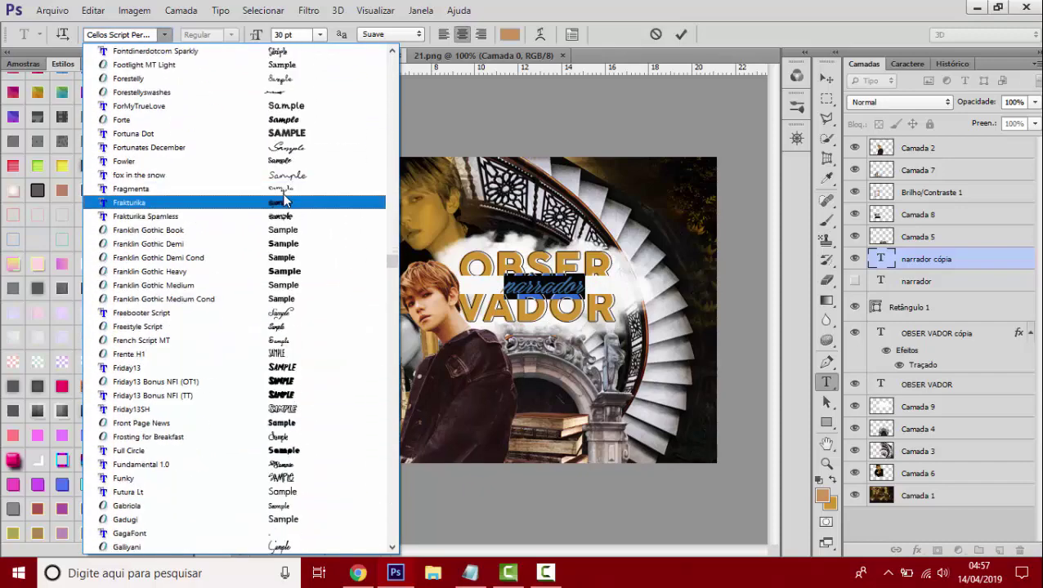
pyautogui.click(149, 147)
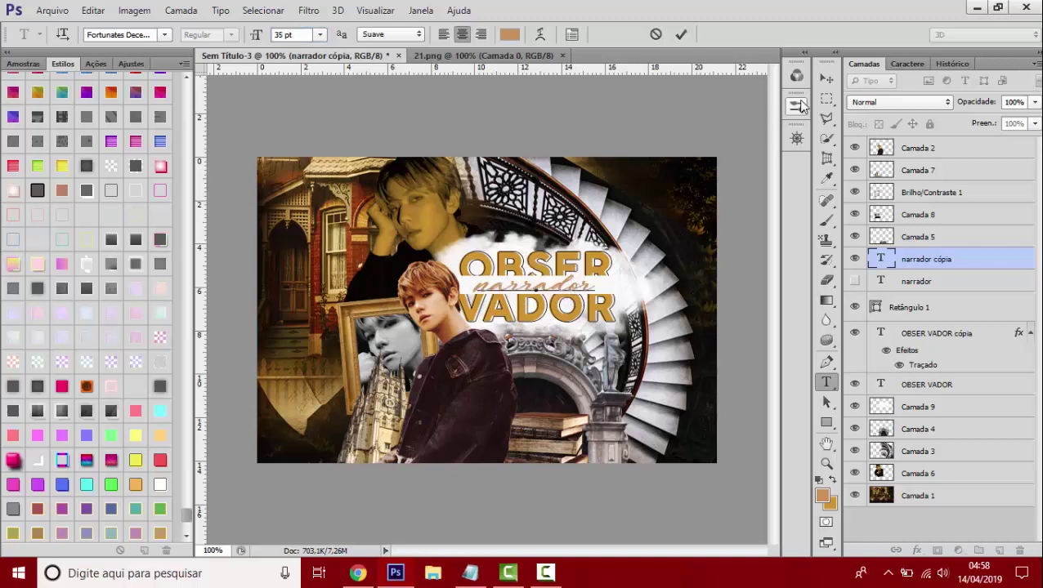
# - Commit the caption edit and delete the hidden narrador layer
pyautogui.click(821, 77)
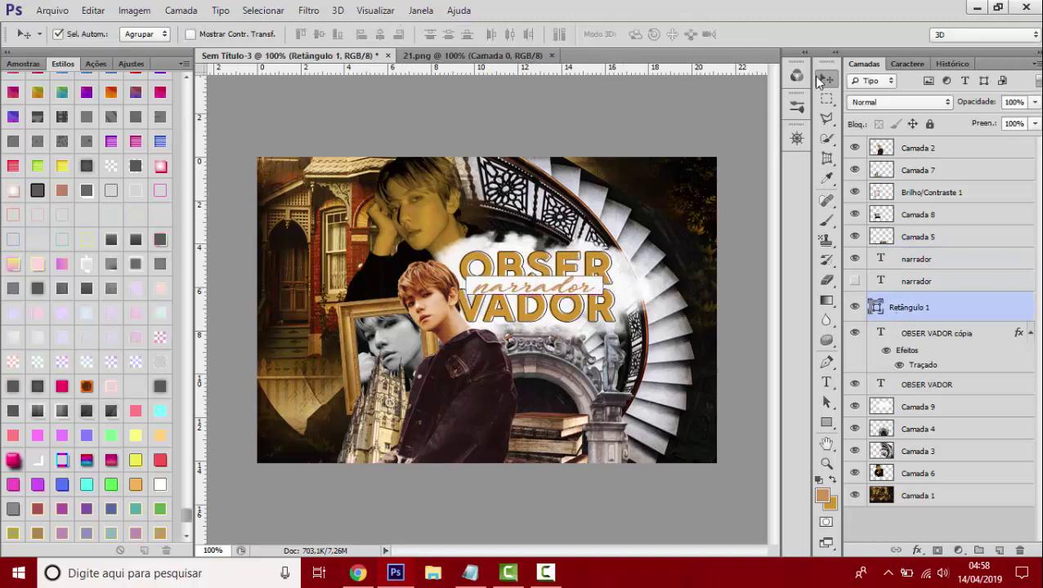
pyautogui.click(953, 281)
pyautogui.click(940, 260)
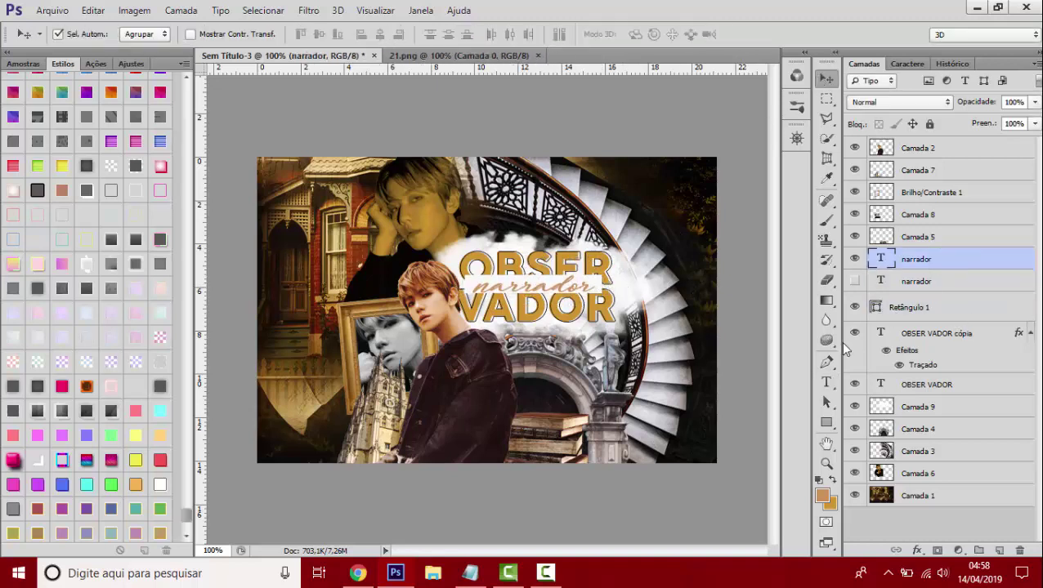
pyautogui.click(914, 307)
# - Rasterize Retângulo 1 and duplicate it at 56% opacity
pyautogui.rightClick(916, 281)
pyautogui.click(697, 184)
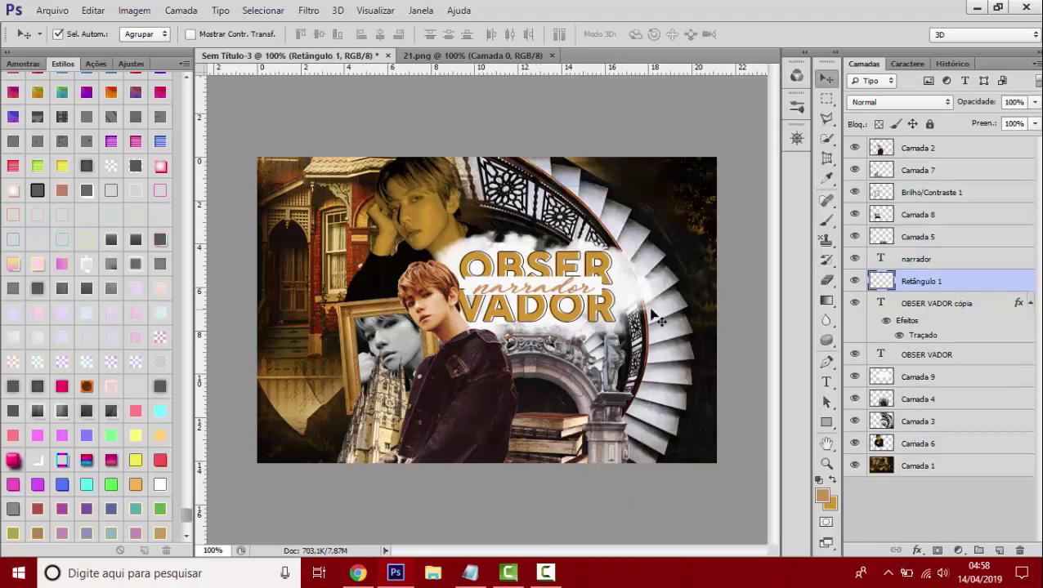
pyautogui.hotkey('ctrl', 't')
pyautogui.press('Return')
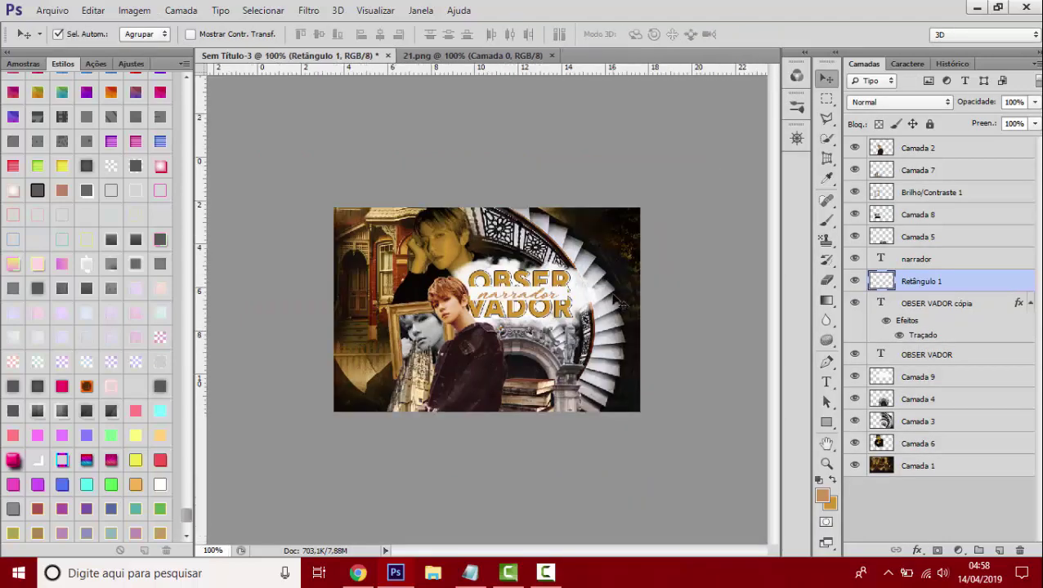
pyautogui.hotkey('ctrl', 'j')
pyautogui.click(1034, 102)
pyautogui.moveTo(1035, 121); pyautogui.dragTo(1001, 122)
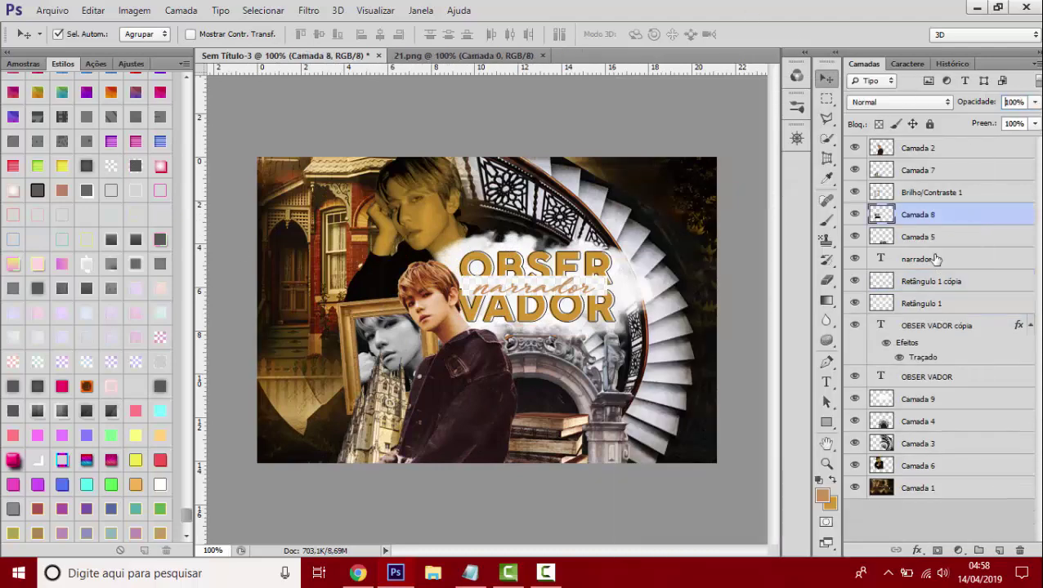
# - Duplicate Camada 2 with a motion blur, and duplicate Camada 6
pyautogui.hotkey('ctrl', 'j')
pyautogui.click(309, 10)
pyautogui.click(572, 245)
pyautogui.press('Return')
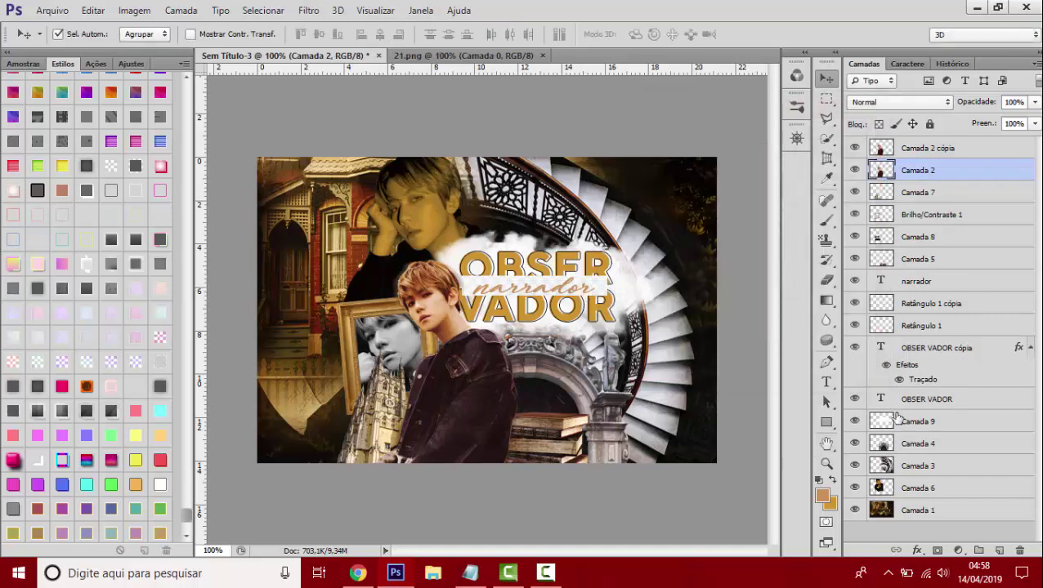
pyautogui.click(915, 488)
pyautogui.hotkey('ctrl', 'j')
pyautogui.hotkey('ctrl', 'o')
# - Open 'dont mess up my tempo scans (8)' from the EXO - PNGS folder
pyautogui.click(321, 42)
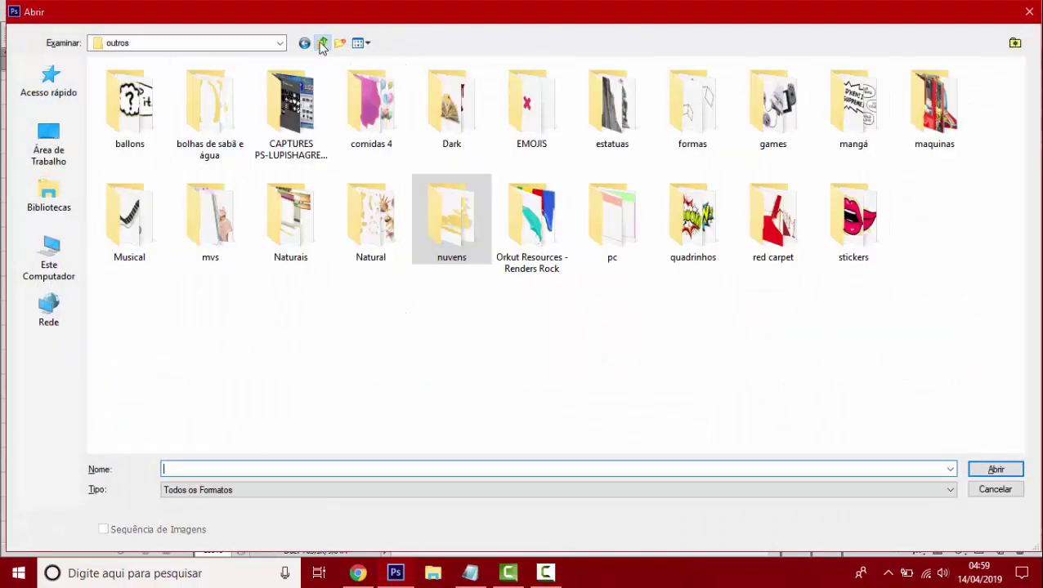
pyautogui.click(321, 42)
pyautogui.doubleClick(299, 131)
pyautogui.click(893, 260)
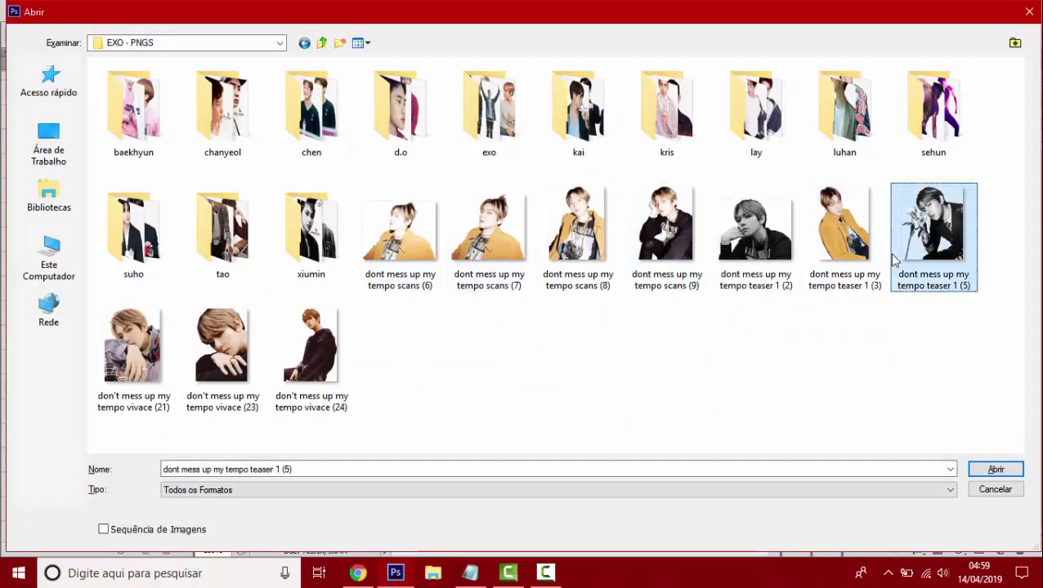
pyautogui.doubleClick(578, 229)
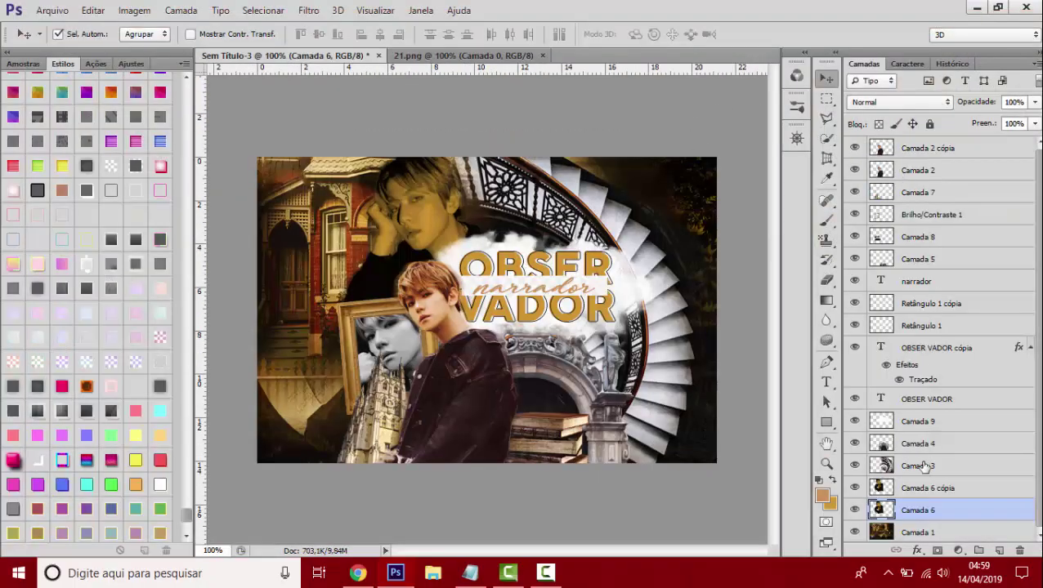
# - Flip the pasted portrait horizontally, shrink it to the lower right, and tilt it slightly
pyautogui.click(93, 10)
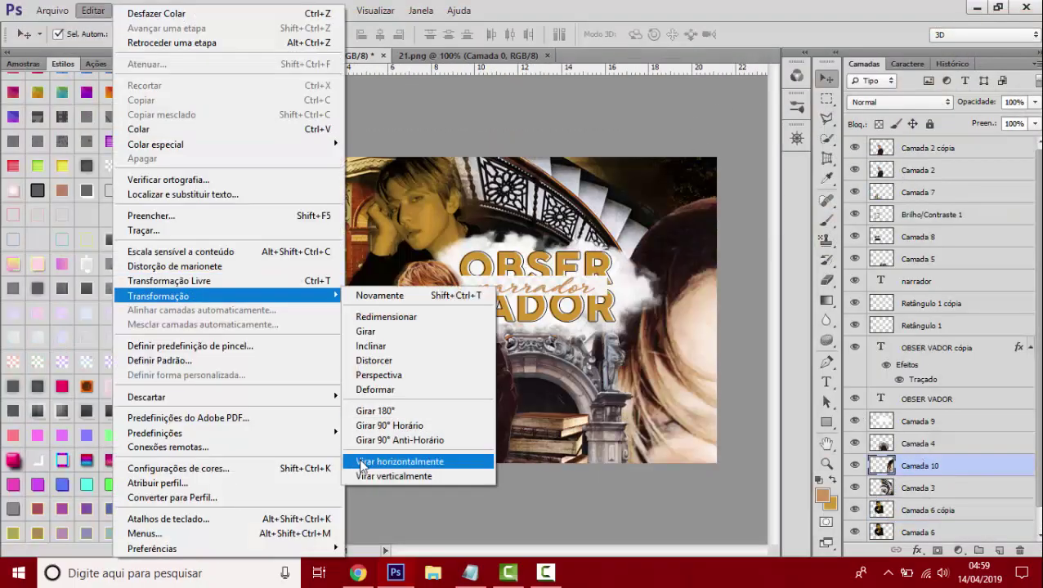
pyautogui.click(385, 460)
pyautogui.hotkey('ctrl', 't')
pyautogui.moveTo(261, 156); pyautogui.dragTo(323, 376)
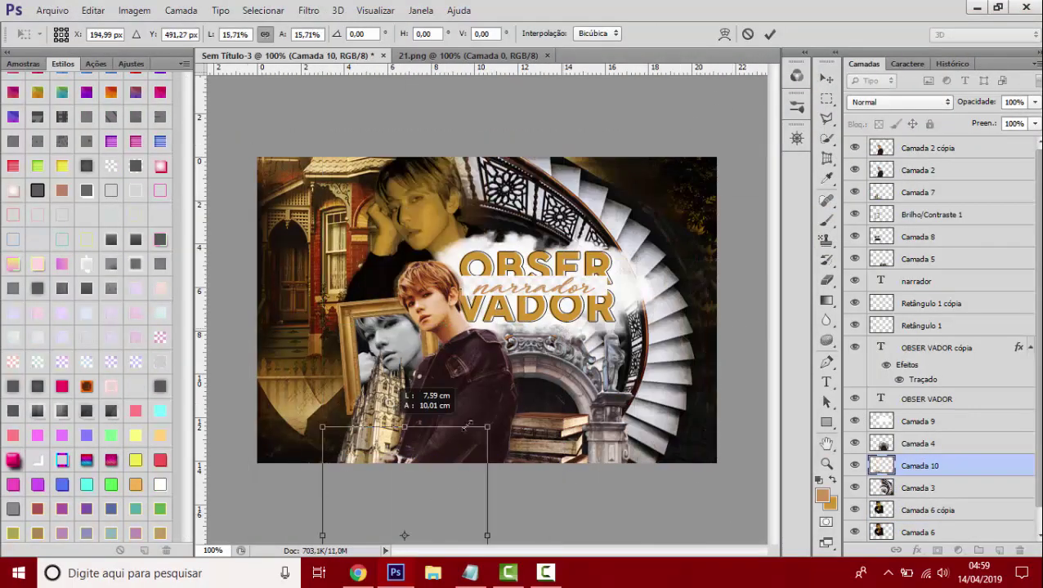
pyautogui.moveTo(409, 458); pyautogui.dragTo(638, 416)
pyautogui.press('Return')
# - Darken the portrait with Brightness/Contrast at -42 and merge the adjustment into it
pyautogui.click(96, 63)
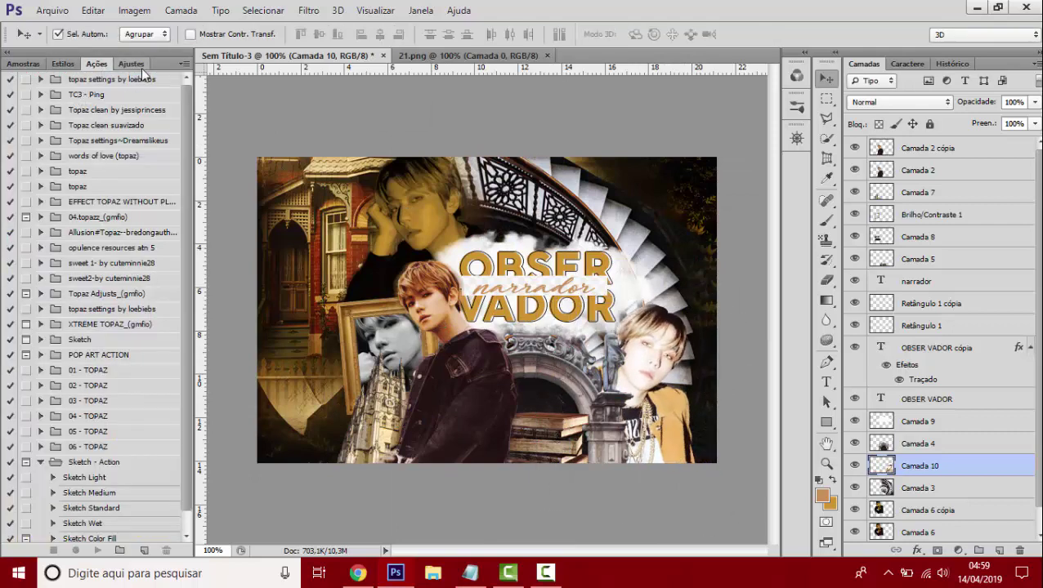
pyautogui.click(131, 63)
pyautogui.click(60, 95)
pyautogui.moveTo(834, 329); pyautogui.dragTo(812, 329)
pyautogui.click(926, 232)
pyautogui.hotkey('ctrl', 'e')
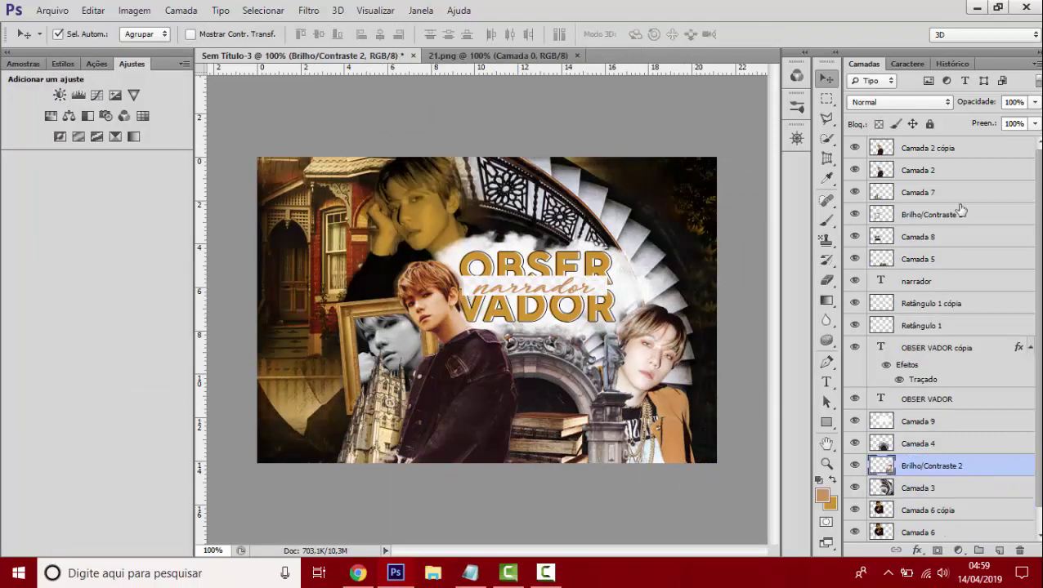
# - Select all layers and nudge the whole composition slightly left
pyautogui.click(921, 152)
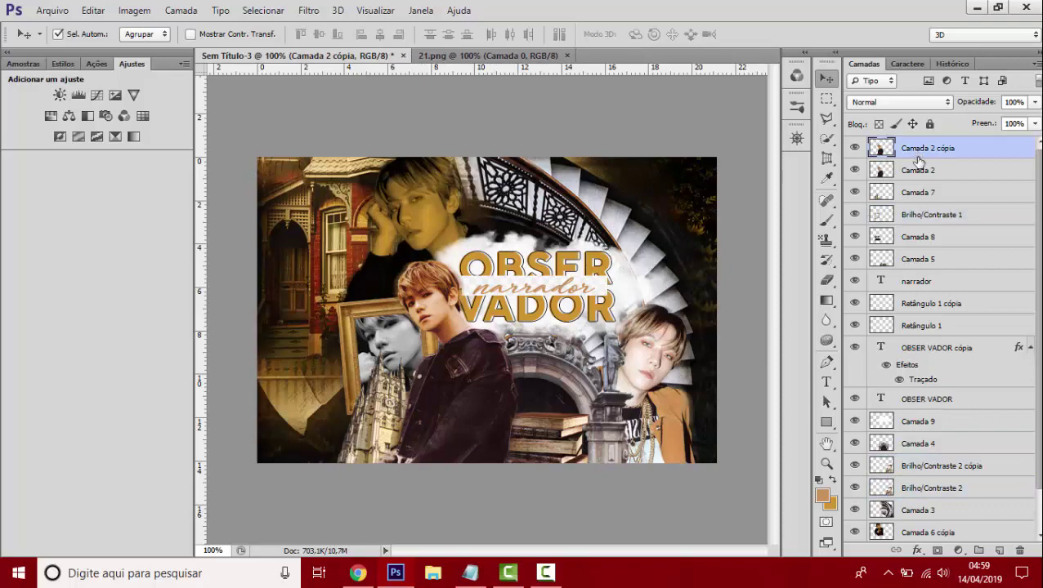
pyautogui.hotkey('ctrl', 'alt', 'a')
pyautogui.hotkey('shift', 'Left')
pyautogui.hotkey('shift', 'Left')
pyautogui.click(927, 148)
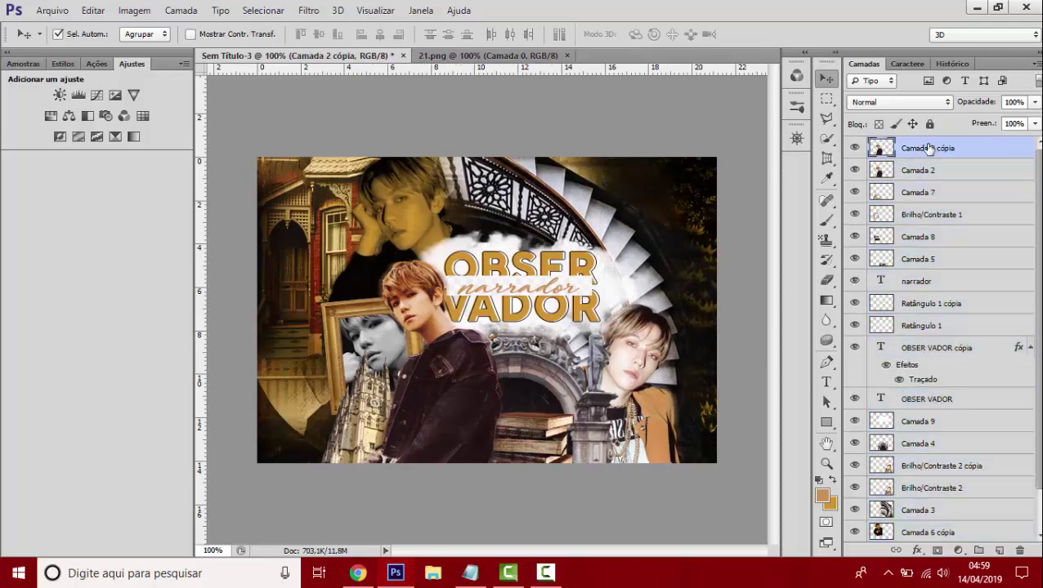
pyautogui.hotkey('ctrl', 'o')
# - Browse the materiais/texturas folders and open the yellow roses texture 03
pyautogui.click(321, 42)
pyautogui.doubleClick(366, 105)
pyautogui.doubleClick(932, 104)
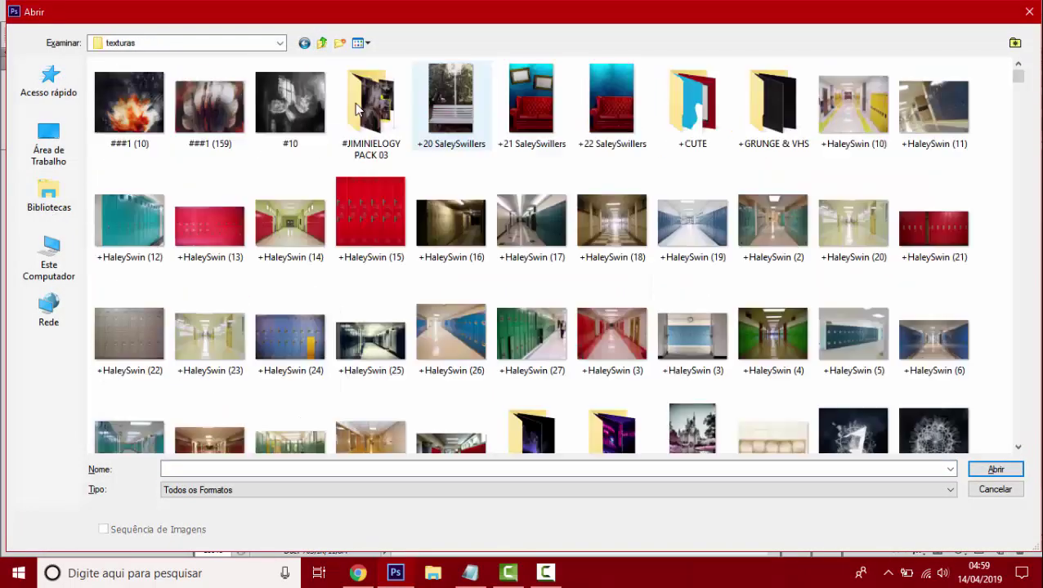
pyautogui.scroll(-3, 566, 267)
pyautogui.scroll(3, 617, 261)
pyautogui.scroll(-10, 462, 194)
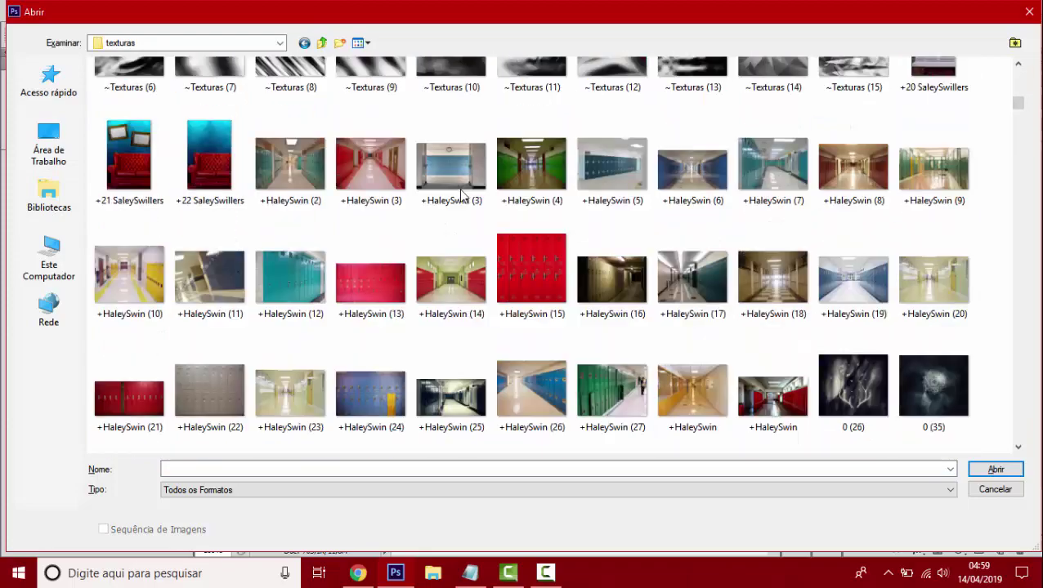
pyautogui.scroll(-5, 462, 195)
pyautogui.scroll(-3, 462, 194)
pyautogui.scroll(15, 437, 205)
pyautogui.scroll(-1, 327, 237)
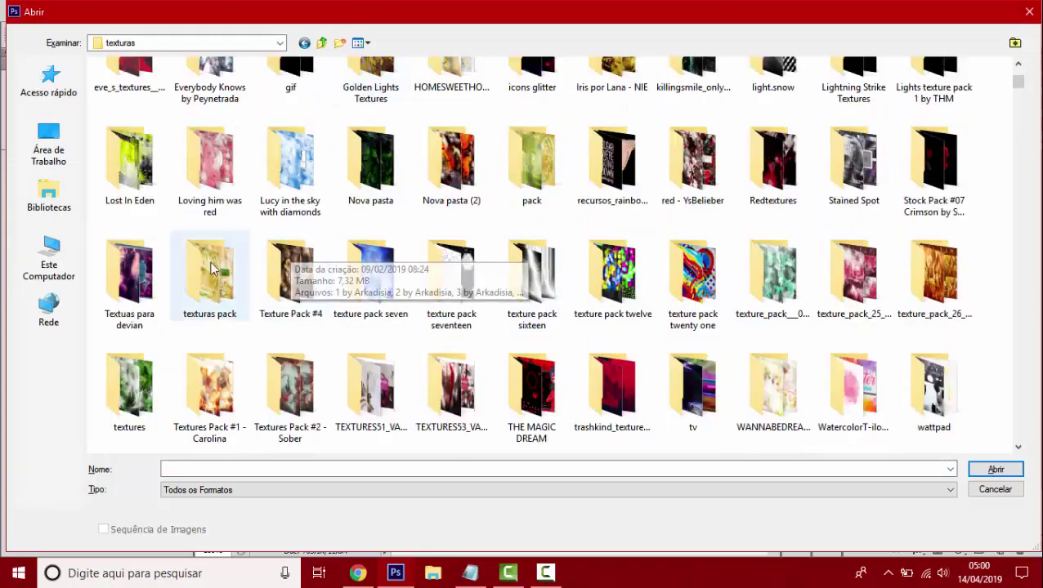
pyautogui.doubleClick(210, 261)
pyautogui.click(322, 42)
pyautogui.doubleClick(339, 198)
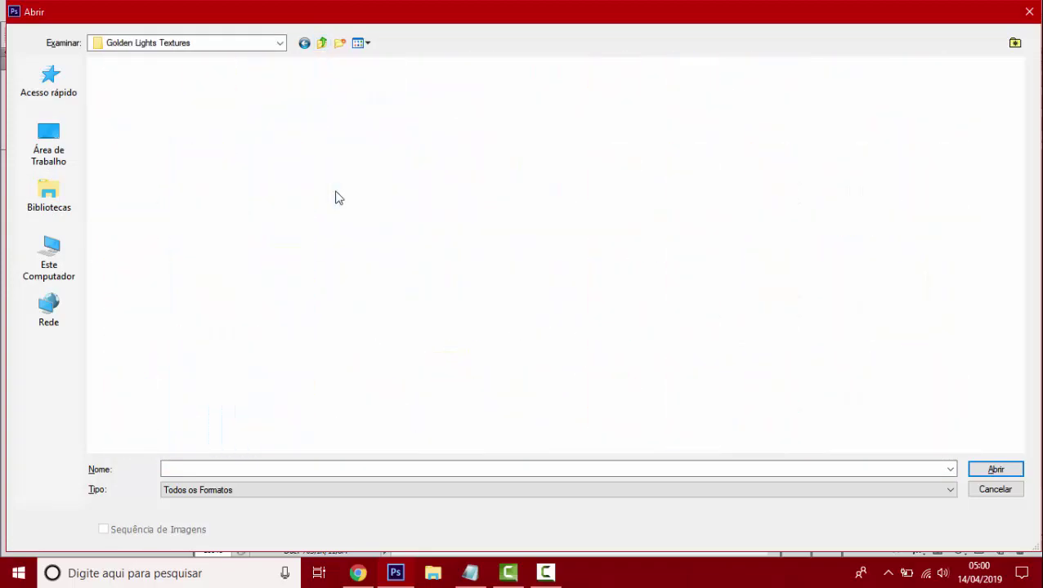
pyautogui.click(321, 43)
pyautogui.doubleClick(640, 239)
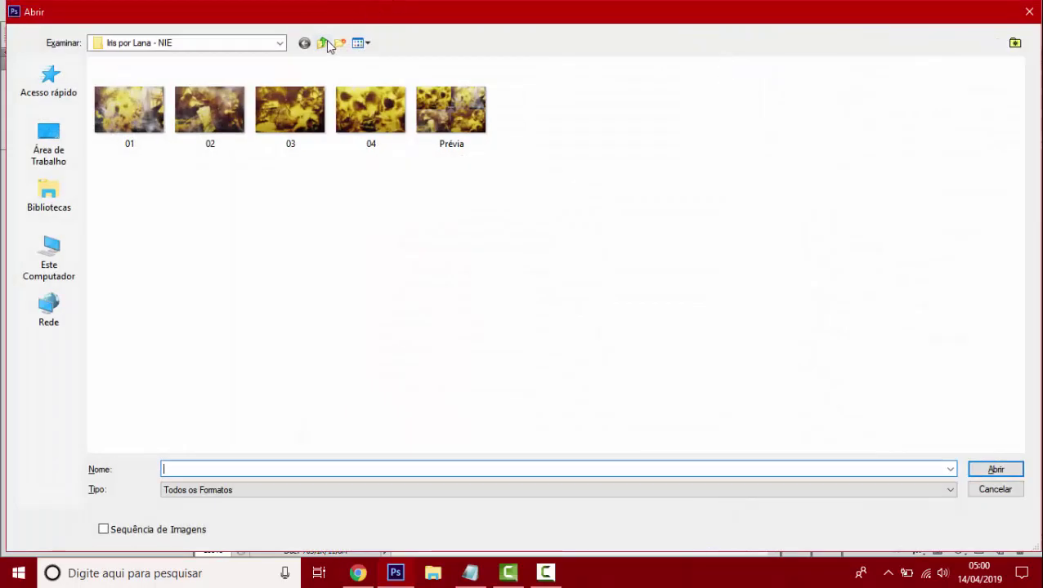
pyautogui.click(321, 42)
pyautogui.scroll(-3, 754, 239)
pyautogui.doubleClick(129, 331)
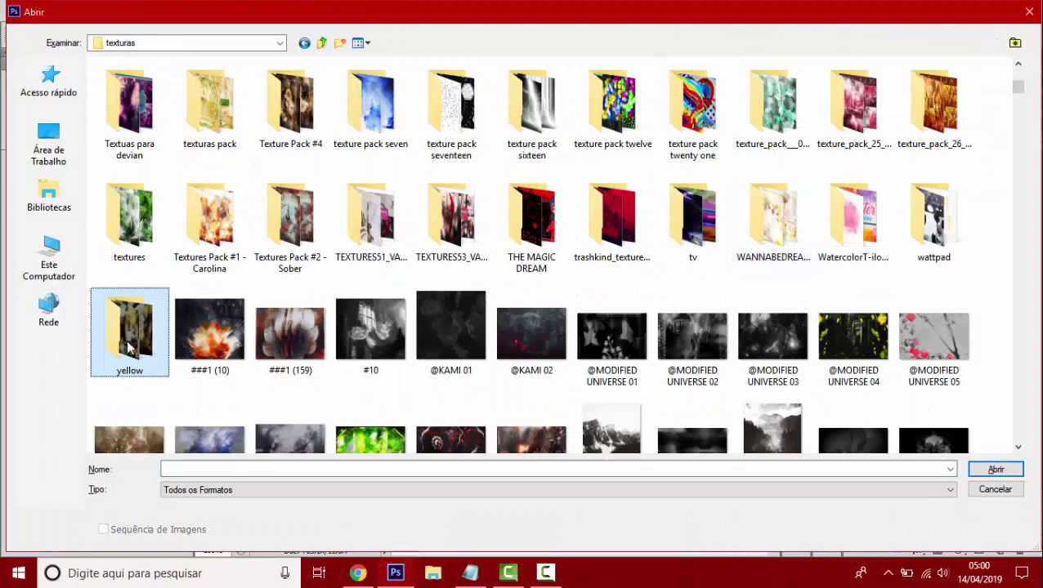
pyautogui.doubleClick(290, 102)
# - Paste the roses texture as the top layer and set its blend mode to Luz Direta
pyautogui.click(730, 55)
pyautogui.hotkey('ctrl', 'v')
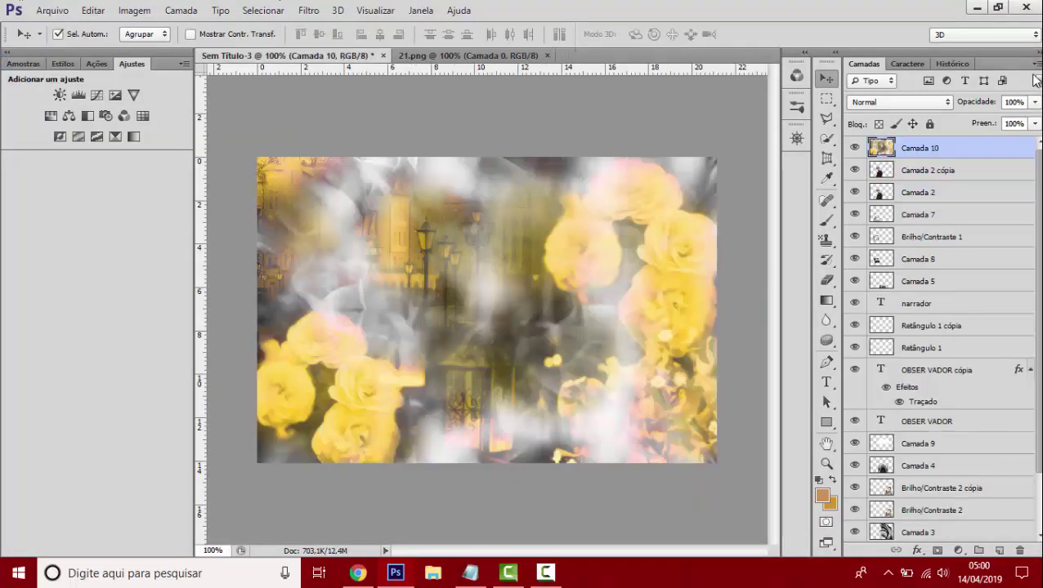
pyautogui.press('Down')
pyautogui.press('Down')
pyautogui.press('Down')
pyautogui.press('Down')
pyautogui.press('Down')
pyautogui.press('Down')
pyautogui.press('Down')
pyautogui.press('Down')
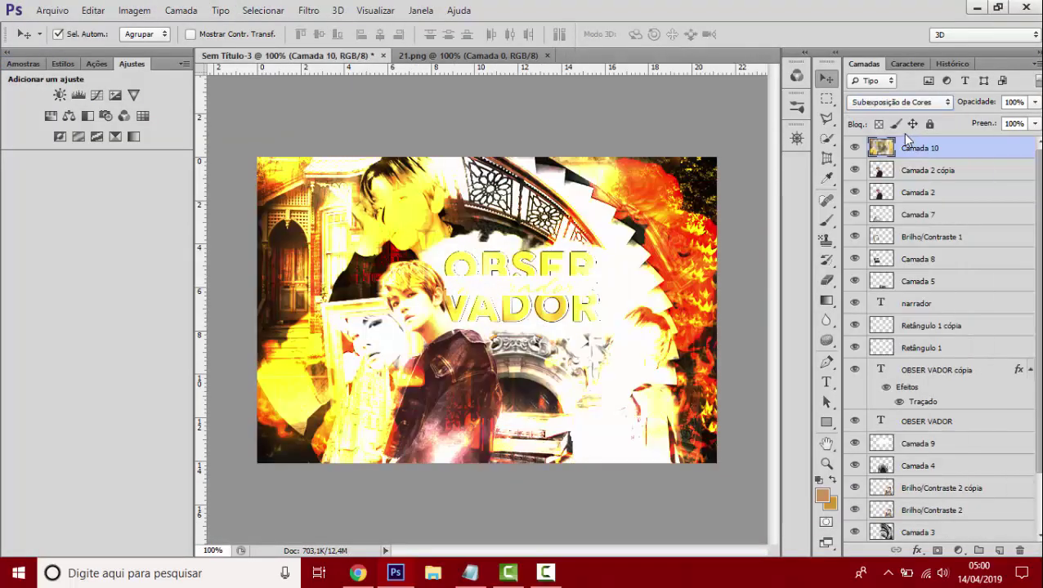
pyautogui.press('Down')
pyautogui.press('Down')
pyautogui.press('Down')
pyautogui.press('Down')
pyautogui.press('Down')
pyautogui.press('Down')
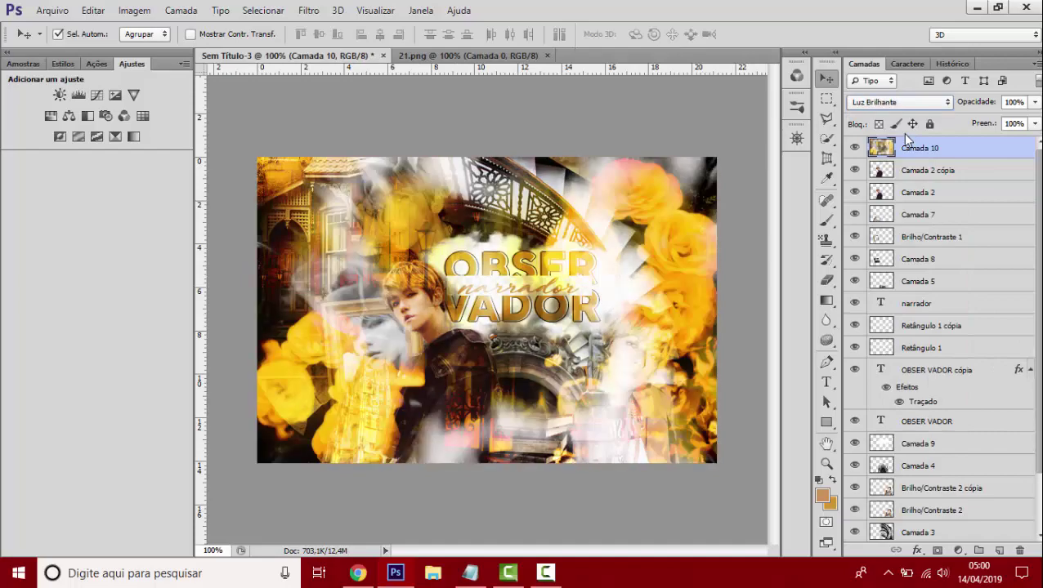
pyautogui.press('Down')
pyautogui.press('Down')
pyautogui.press('Down')
pyautogui.press('Down')
pyautogui.press('Down')
pyautogui.press('Up')
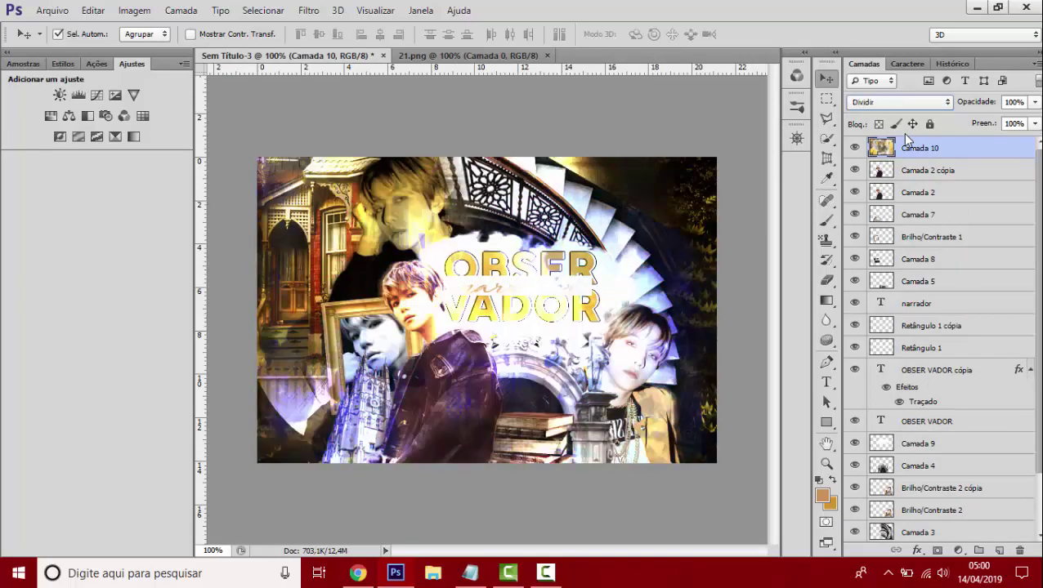
pyautogui.press('Up')
pyautogui.press('Up')
pyautogui.press('Up')
pyautogui.press('Up')
pyautogui.press('Down')
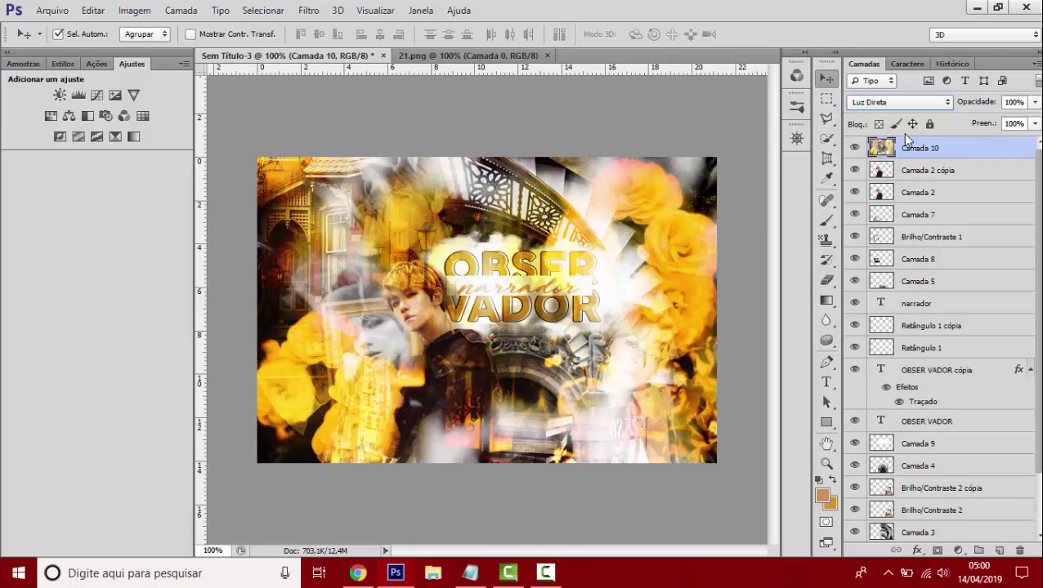
# - Erase the texture over the central figures and right-side roses, then lower its opacity to 73%
pyautogui.click(828, 279)
pyautogui.click(78, 34)
pyautogui.moveTo(327, 204); pyautogui.dragTo(490, 409)
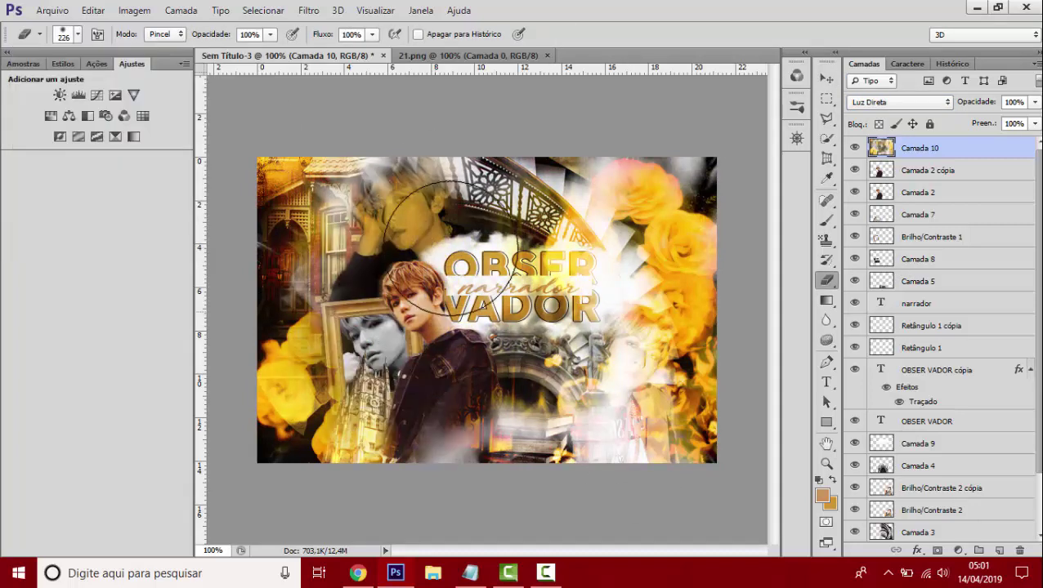
pyautogui.moveTo(491, 212)
pyautogui.mouseDown()
pyautogui.moveTo(593, 423)
pyautogui.moveTo(633, 351)
pyautogui.mouseUp()
pyautogui.moveTo(743, 374); pyautogui.dragTo(340, 286)
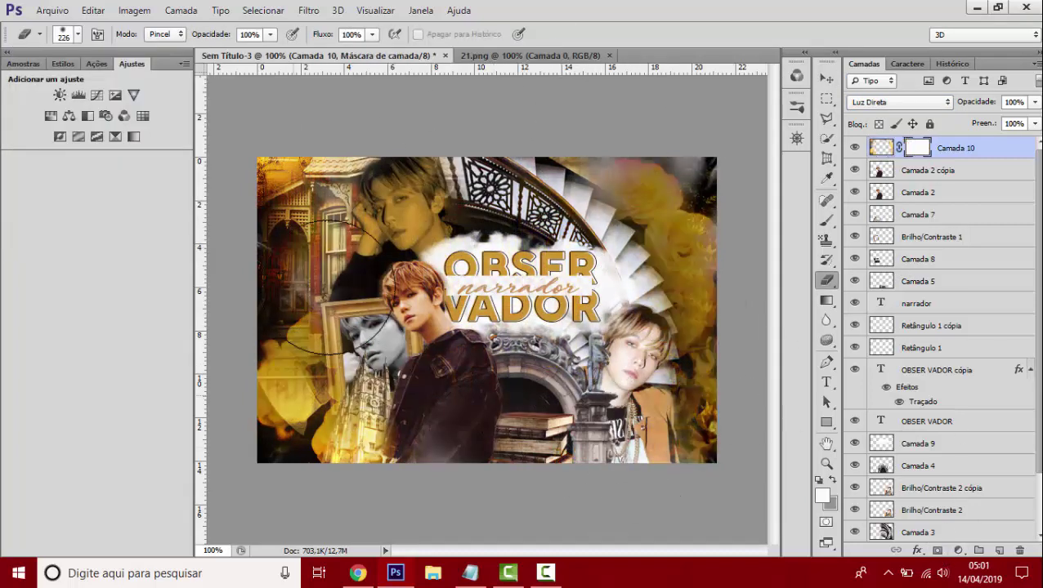
pyautogui.moveTo(1035, 101); pyautogui.dragTo(1010, 123)
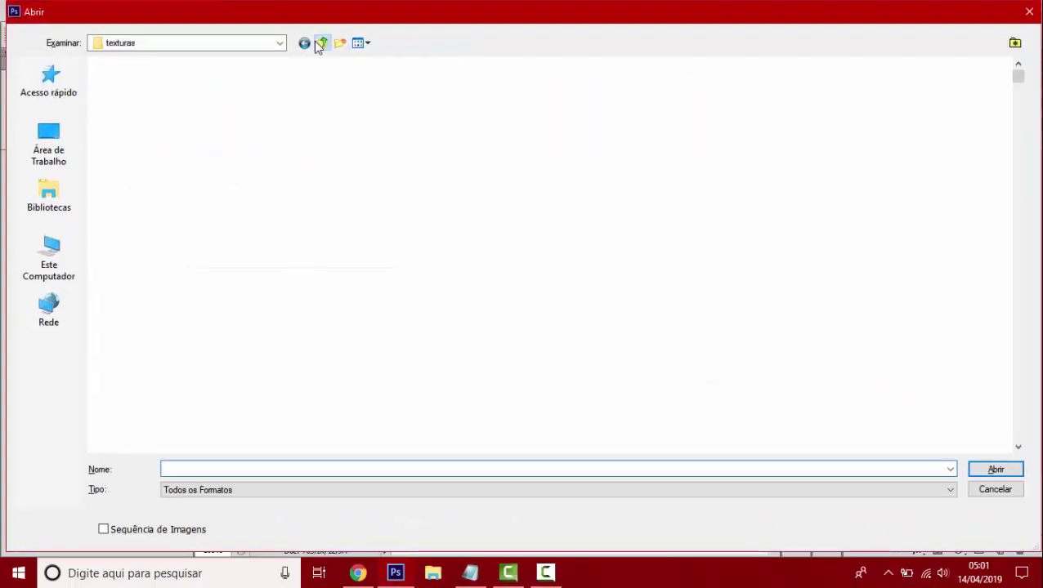
# - Paste bokeh dots texture 16 into the collage, enlarged, in Cor Mais Clara blend mode at 60%
pyautogui.doubleClick(934, 106)
pyautogui.doubleClick(452, 217)
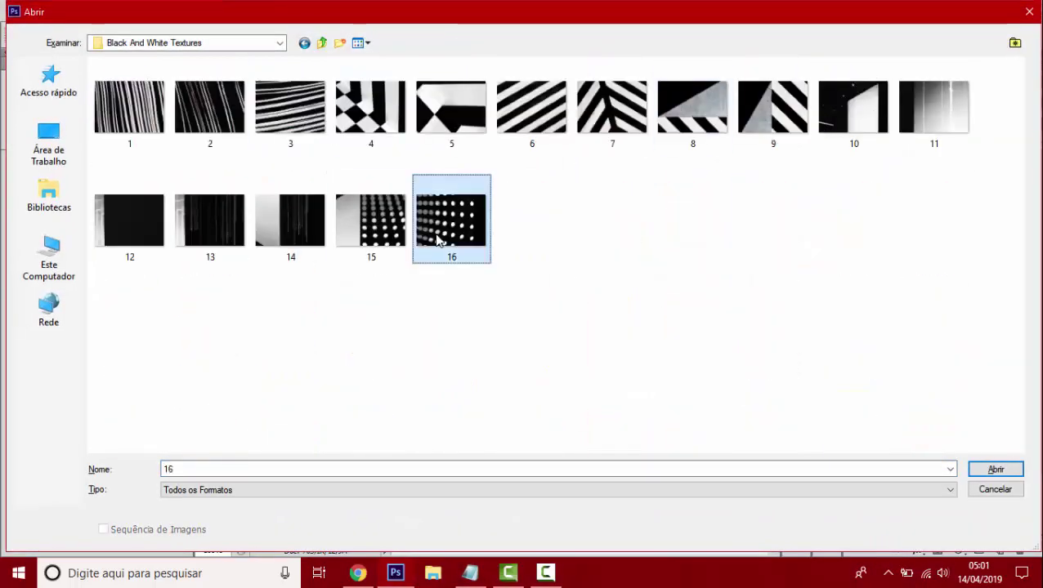
pyautogui.click(732, 56)
pyautogui.hotkey('ctrl', 'v')
pyautogui.hotkey('ctrl', 't')
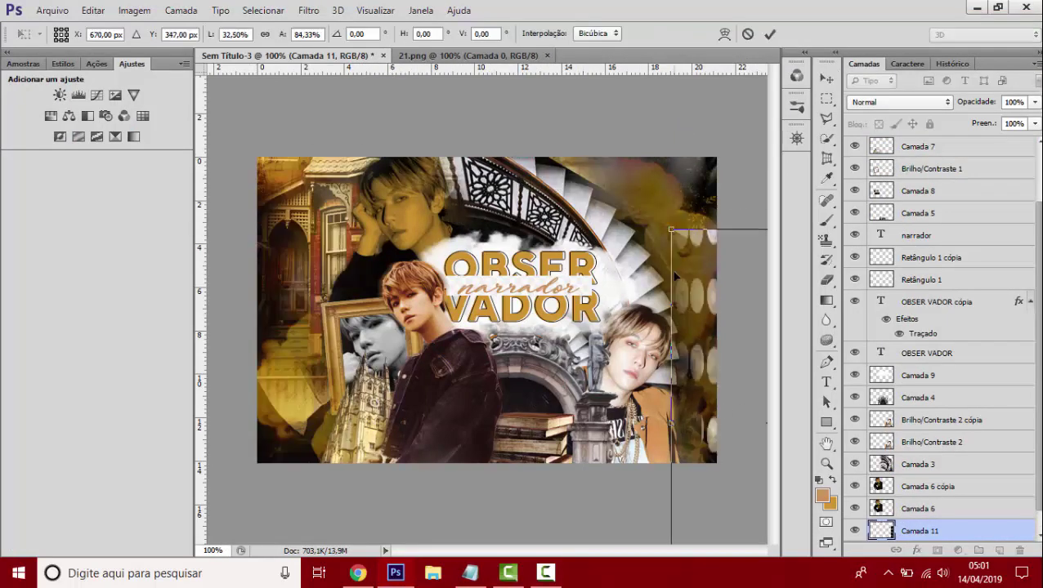
pyautogui.moveTo(591, 316); pyautogui.dragTo(654, 311)
pyautogui.press('Return')
pyautogui.click(900, 102)
pyautogui.click(883, 160)
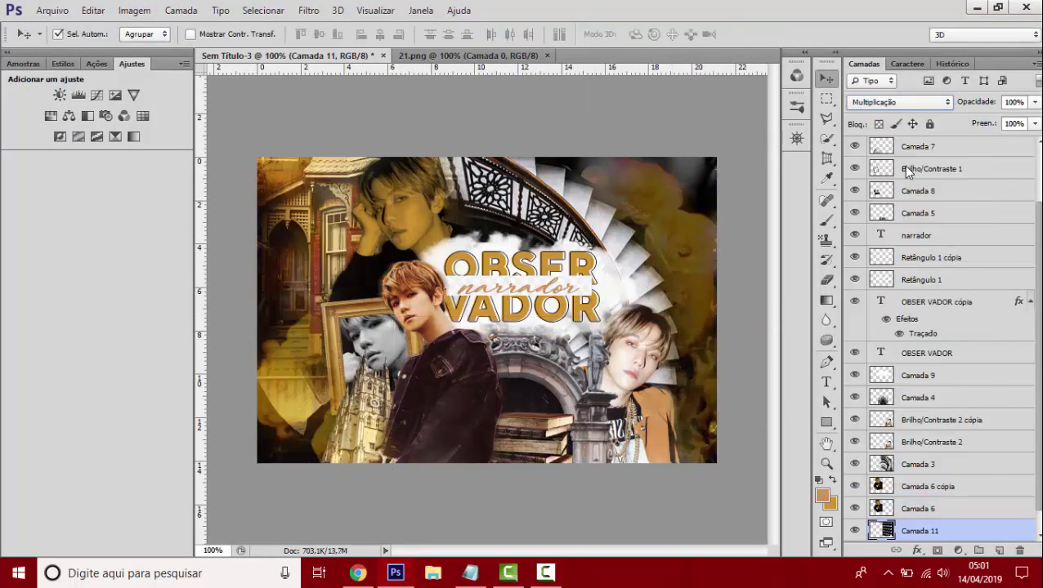
pyautogui.press('Down')
pyautogui.press('Down')
pyautogui.press('Down')
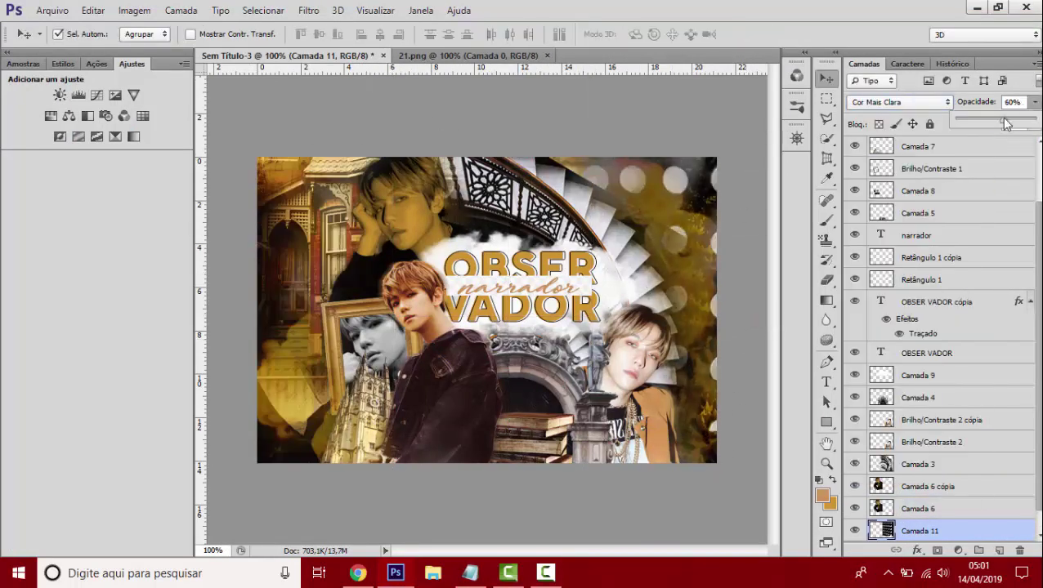
# - Place striped texture 1 enlarged over the collage's left side in Superexposição Linear blend mode
pyautogui.hotkey('ctrl', 'o')
pyautogui.click(164, 113)
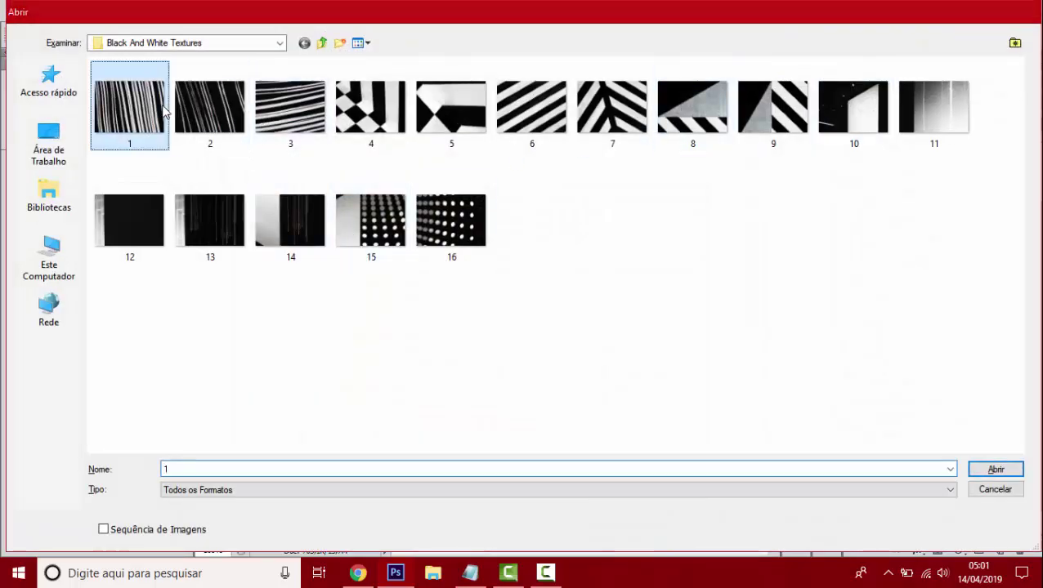
pyautogui.doubleClick(164, 112)
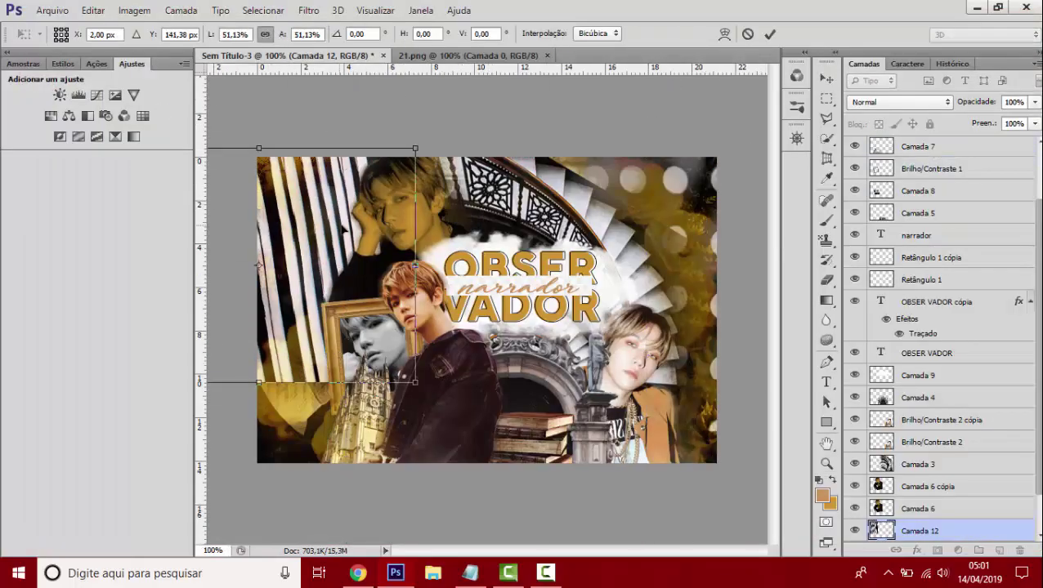
pyautogui.moveTo(258, 265); pyautogui.dragTo(447, 484)
pyautogui.press('Return')
pyautogui.click(899, 102)
pyautogui.click(877, 319)
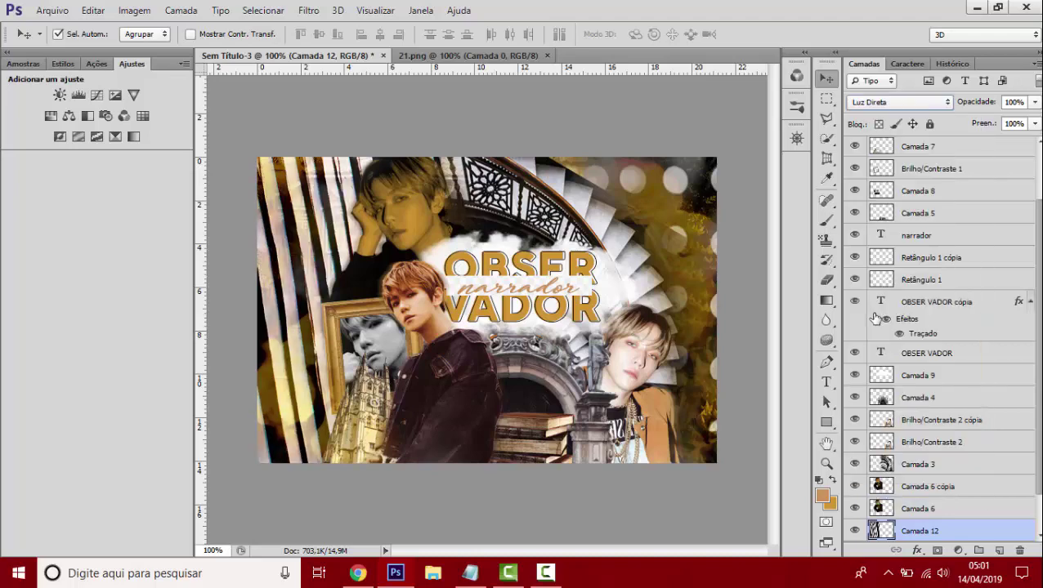
pyautogui.press('Up')
pyautogui.press('Up')
pyautogui.press('Up')
pyautogui.press('Up')
pyautogui.press('Up')
pyautogui.press('Up')
pyautogui.press('Up')
pyautogui.press('Up')
pyautogui.press('Up')
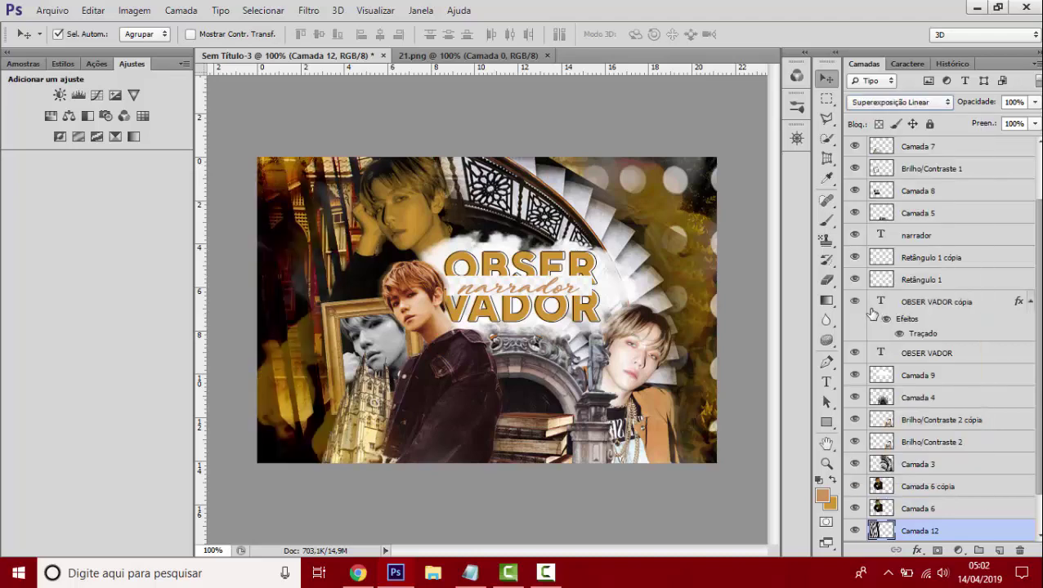
pyautogui.scroll(2, 919, 167)
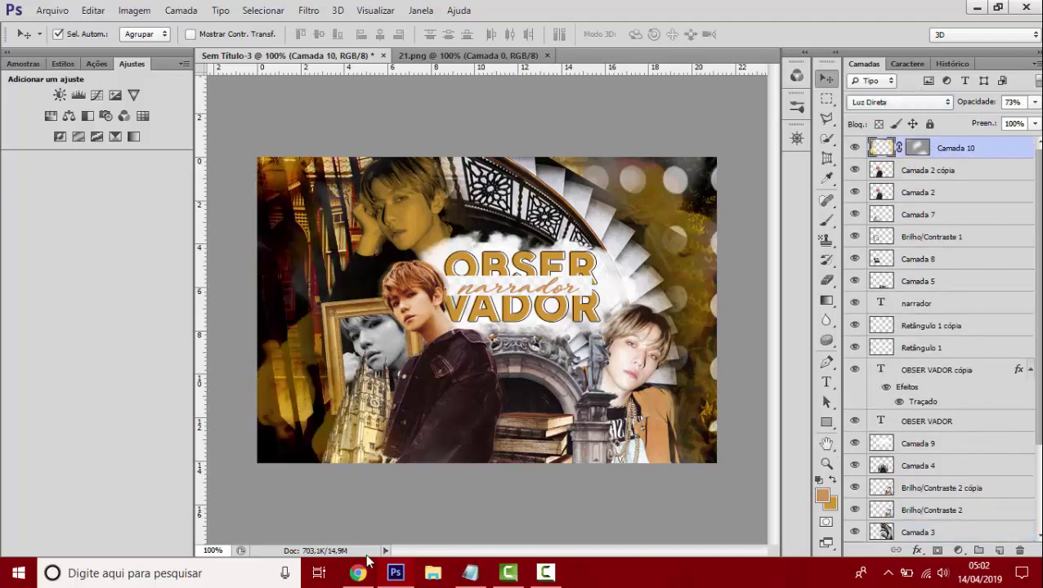
# - Add dark (f) and (d) credit labels with tracking 215 and Auto leading
pyautogui.press('t')
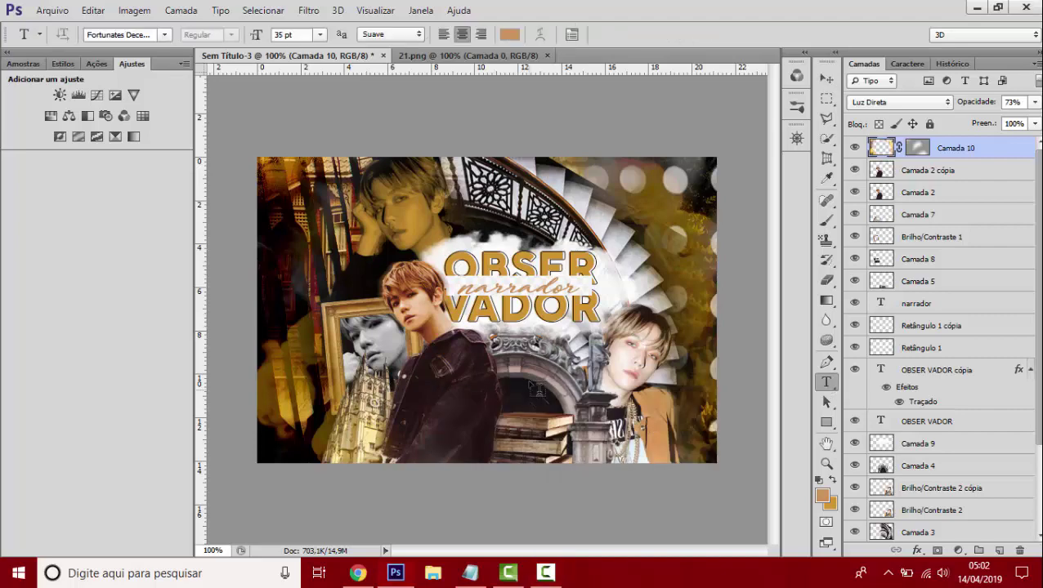
pyautogui.click(530, 383)
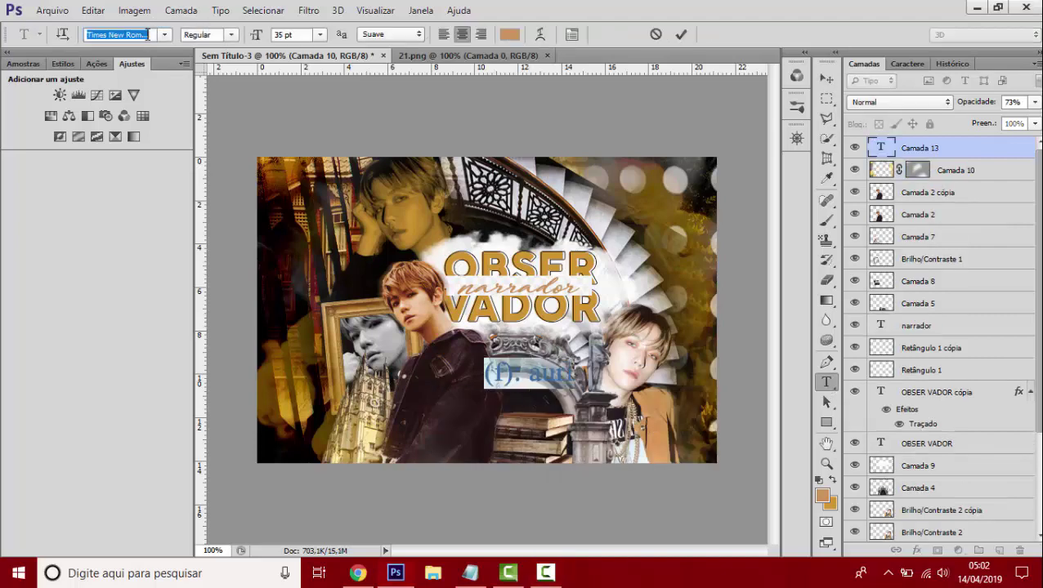
pyautogui.click(509, 34)
pyautogui.click(980, 297)
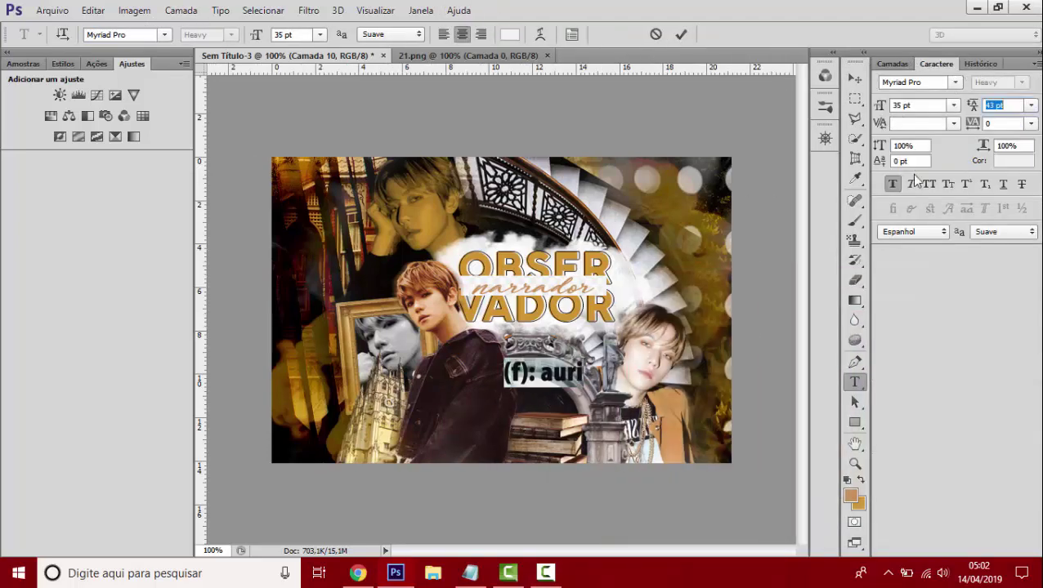
pyautogui.click(1031, 124)
pyautogui.click(992, 352)
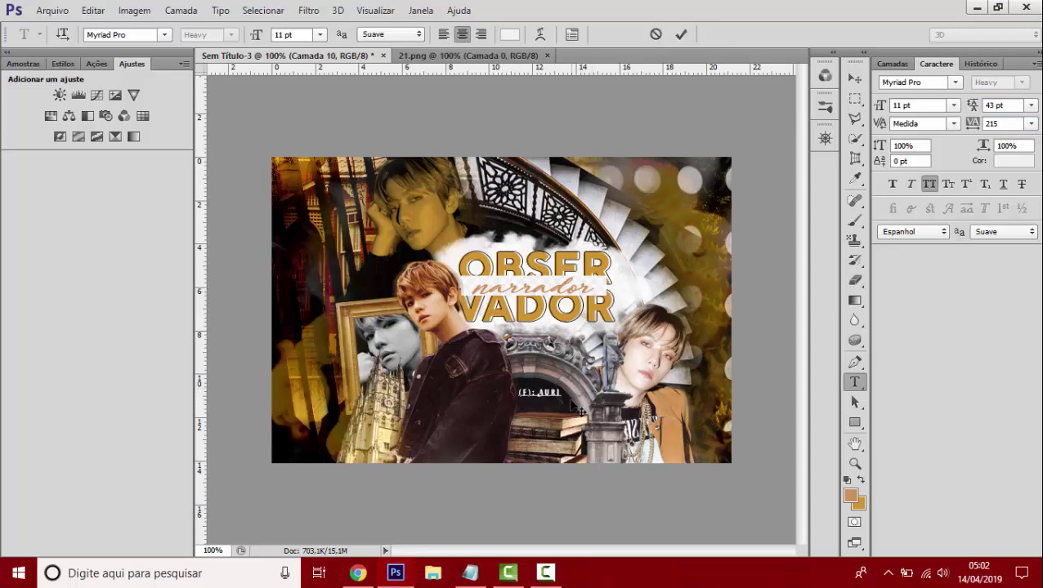
pyautogui.click(1031, 105)
pyautogui.click(997, 124)
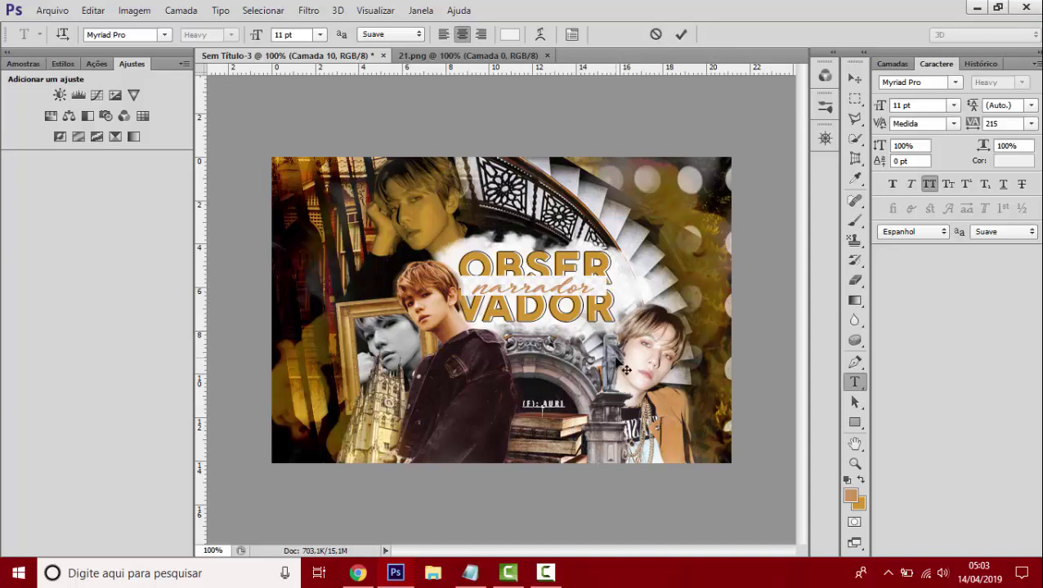
pyautogui.click(857, 81)
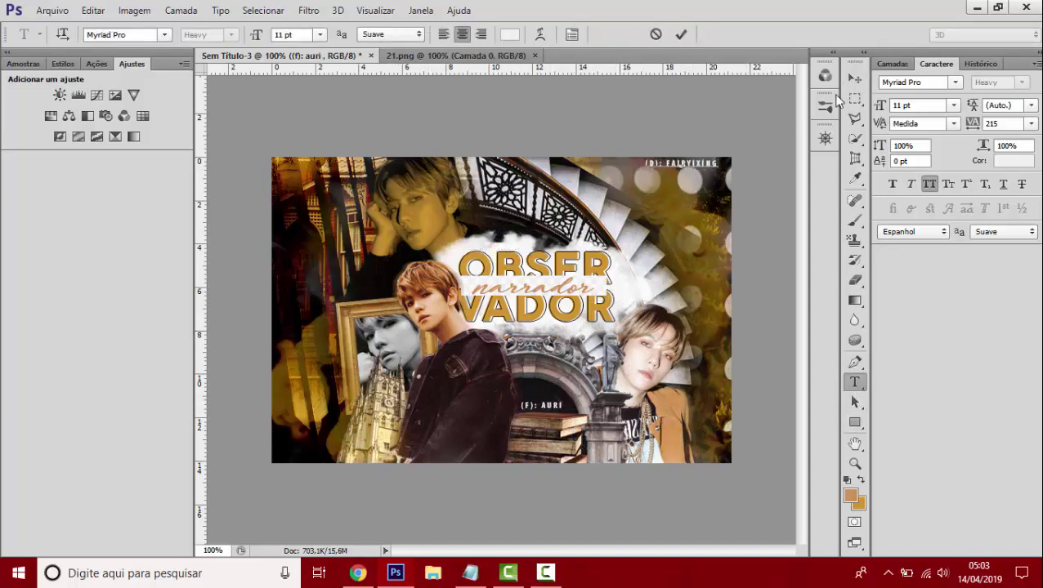
pyautogui.click(853, 80)
# - Draw a tan bar beneath the lower credit label and narrow it to fit
pyautogui.click(893, 63)
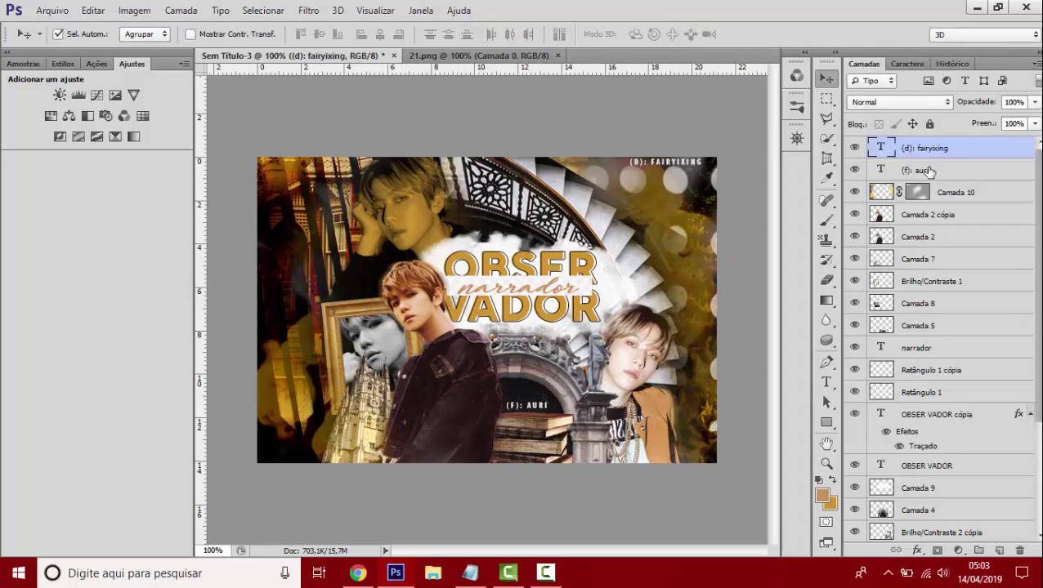
pyautogui.click(915, 237)
pyautogui.click(827, 422)
pyautogui.moveTo(570, 386); pyautogui.dragTo(570, 388)
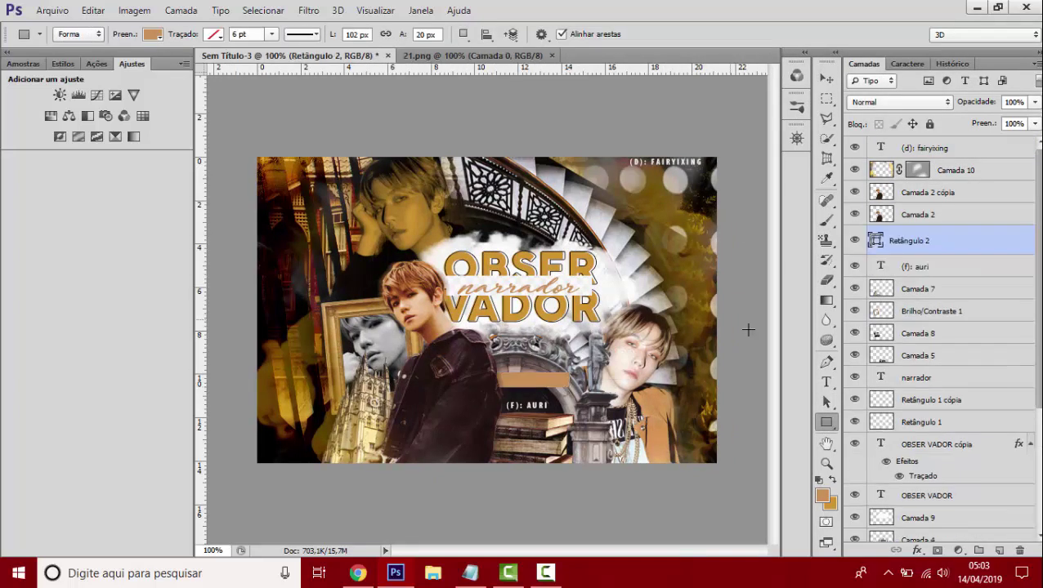
pyautogui.moveTo(906, 246); pyautogui.dragTo(906, 276)
pyautogui.click(537, 405)
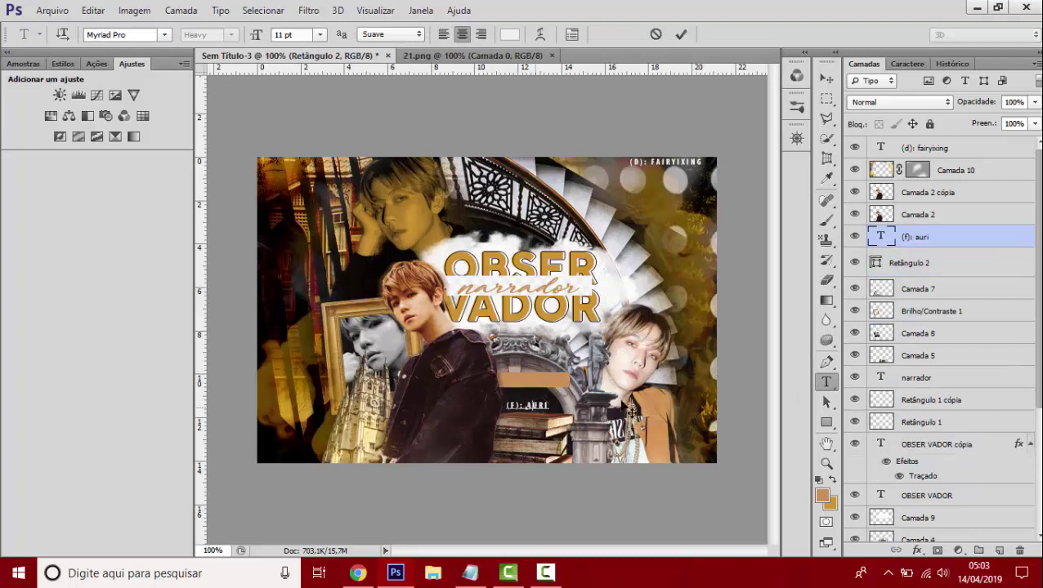
pyautogui.click(826, 78)
pyautogui.click(531, 380)
pyautogui.hotkey('ctrl', 't')
pyautogui.moveTo(570, 380); pyautogui.dragTo(561, 378)
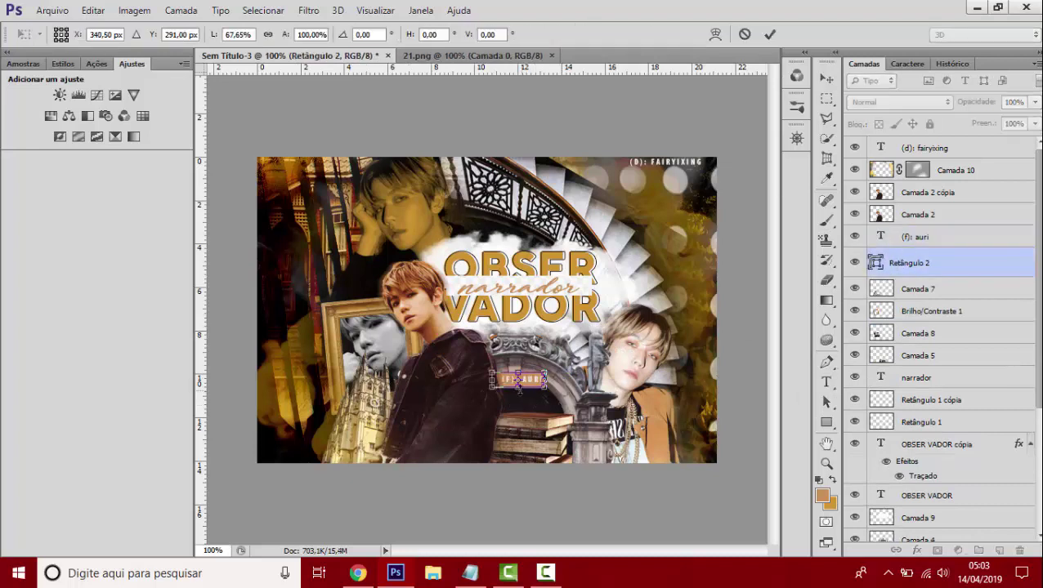
pyautogui.press('Return')
# - Duplicate Retângulo 2 and fit the copy behind the (d): fairyixing credit label
pyautogui.click(826, 382)
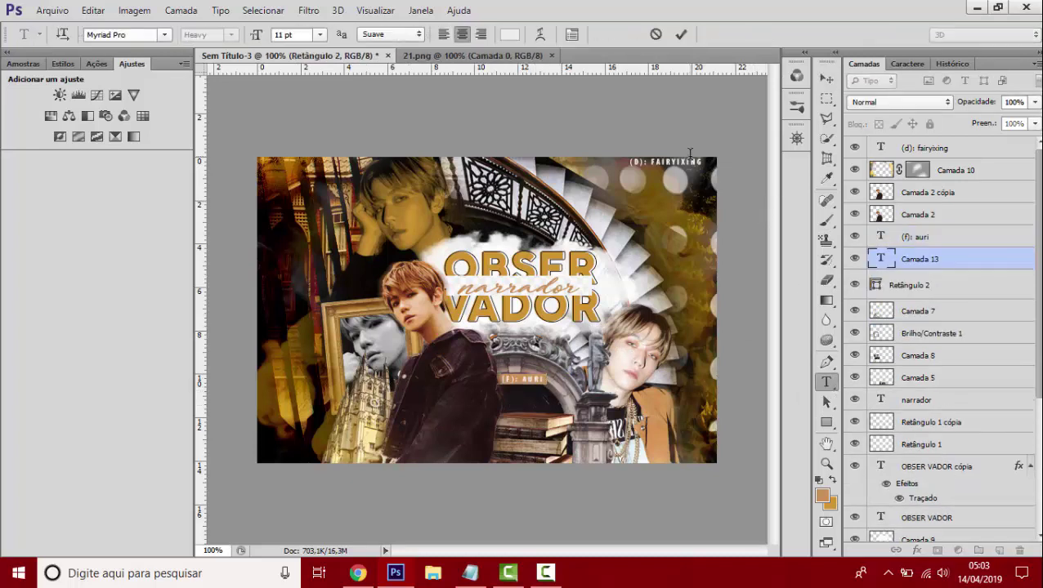
pyautogui.click(633, 442)
pyautogui.click(826, 78)
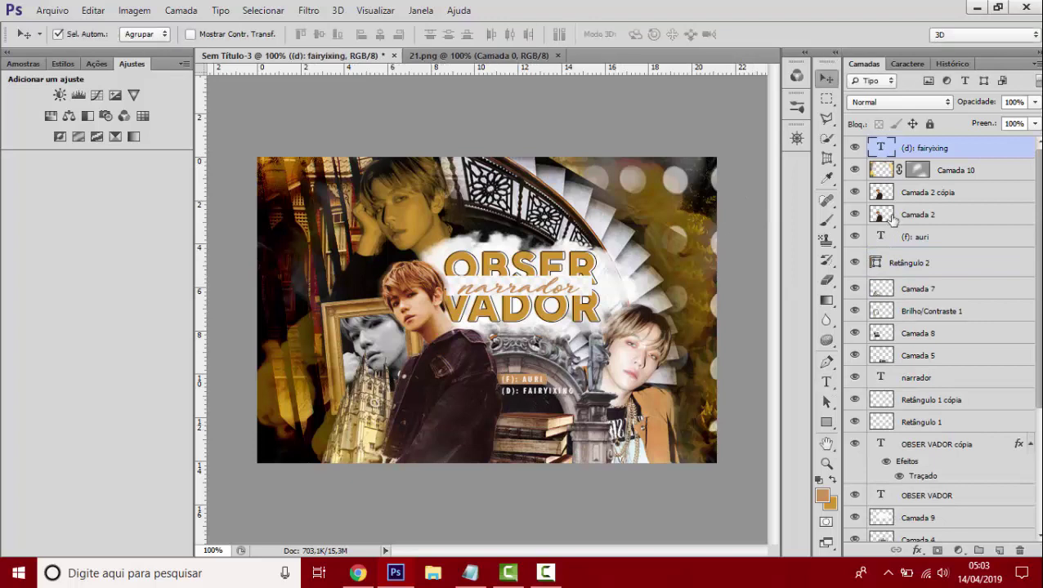
pyautogui.click(895, 263)
pyautogui.hotkey('ctrl', 'j')
pyautogui.hotkey('ctrl', 't')
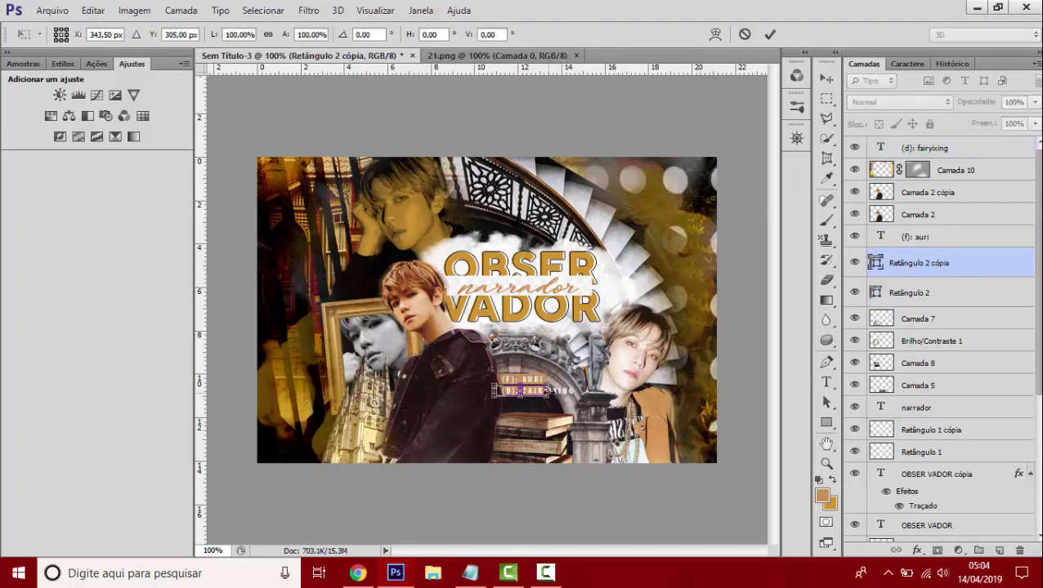
pyautogui.press('Return')
pyautogui.click(928, 372)
pyautogui.click(914, 263)
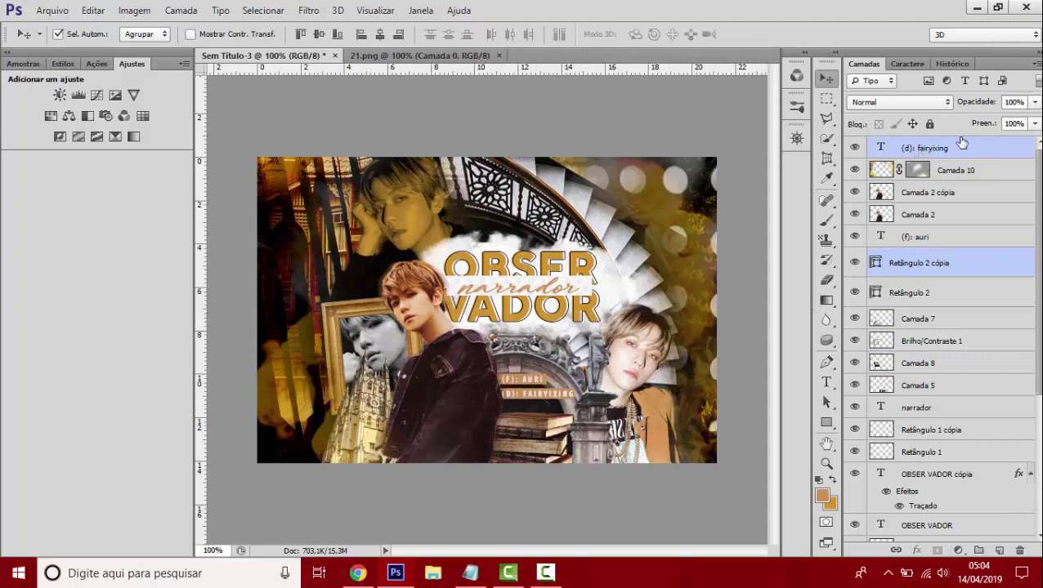
pyautogui.scroll(-5, 962, 327)
# - Open uma noite envolvente - sekai.psd from Documentos > páginas > meus pedidos > psd
pyautogui.scroll(5, 940, 327)
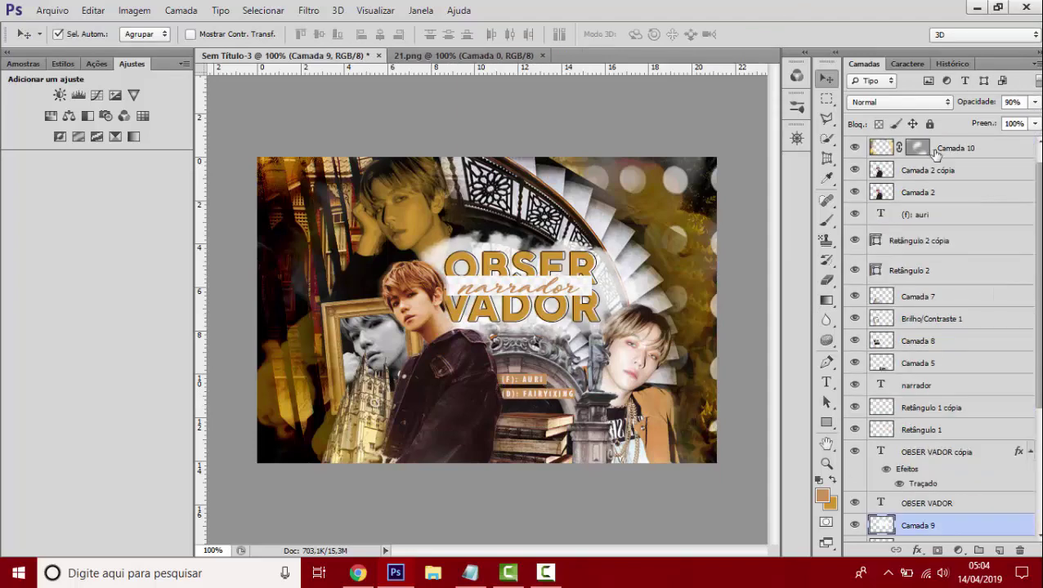
pyautogui.click(950, 152)
pyautogui.hotkey('ctrl', 'o')
pyautogui.doubleClick(322, 43)
pyautogui.click(322, 42)
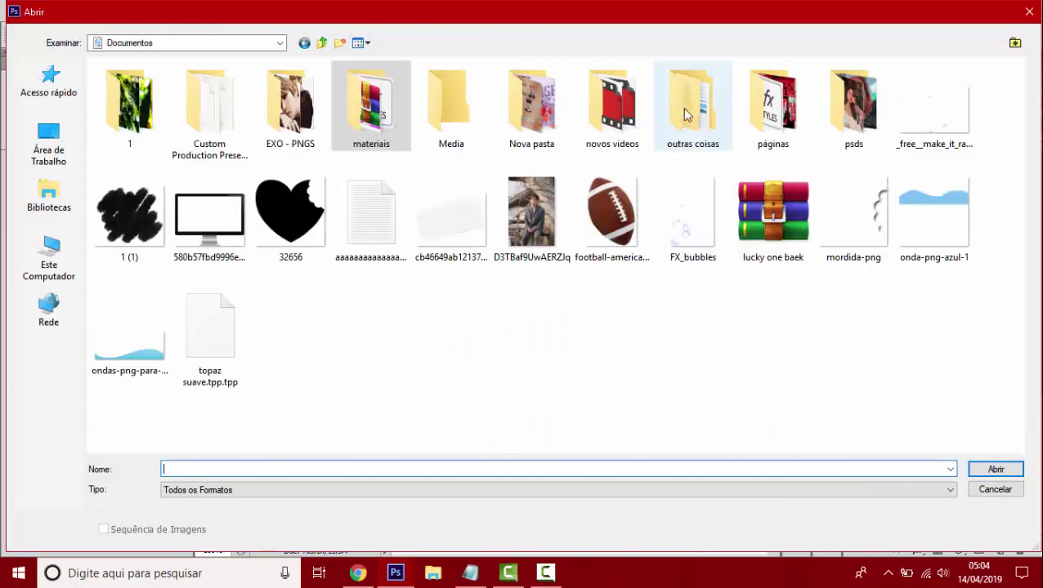
pyautogui.doubleClick(772, 102)
pyautogui.doubleClick(490, 105)
pyautogui.doubleClick(129, 104)
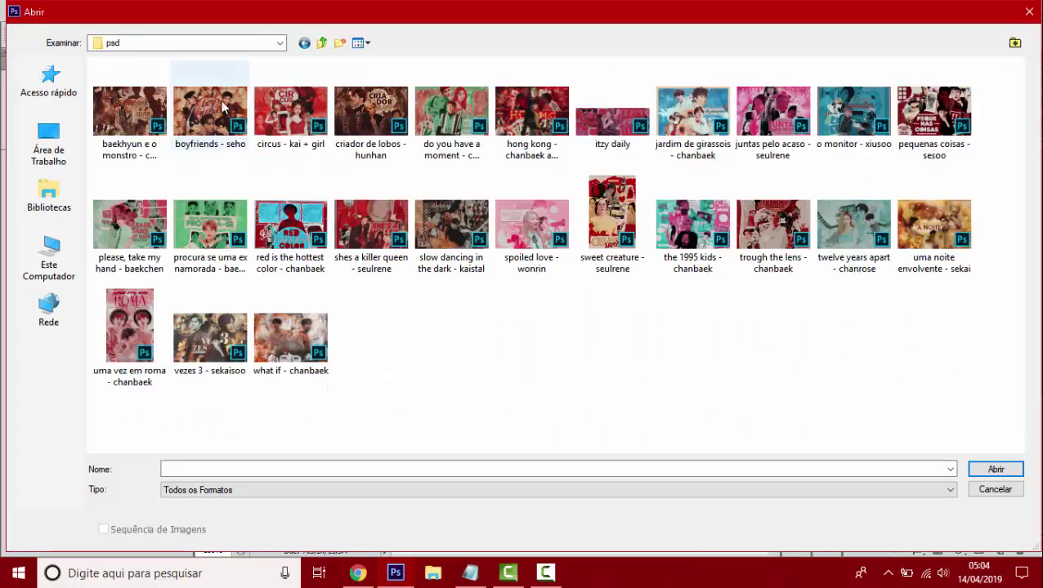
pyautogui.click(129, 115)
pyautogui.keyDown('ctrl'); pyautogui.click(451, 224); pyautogui.keyUp('ctrl')
pyautogui.doubleClick(129, 114)
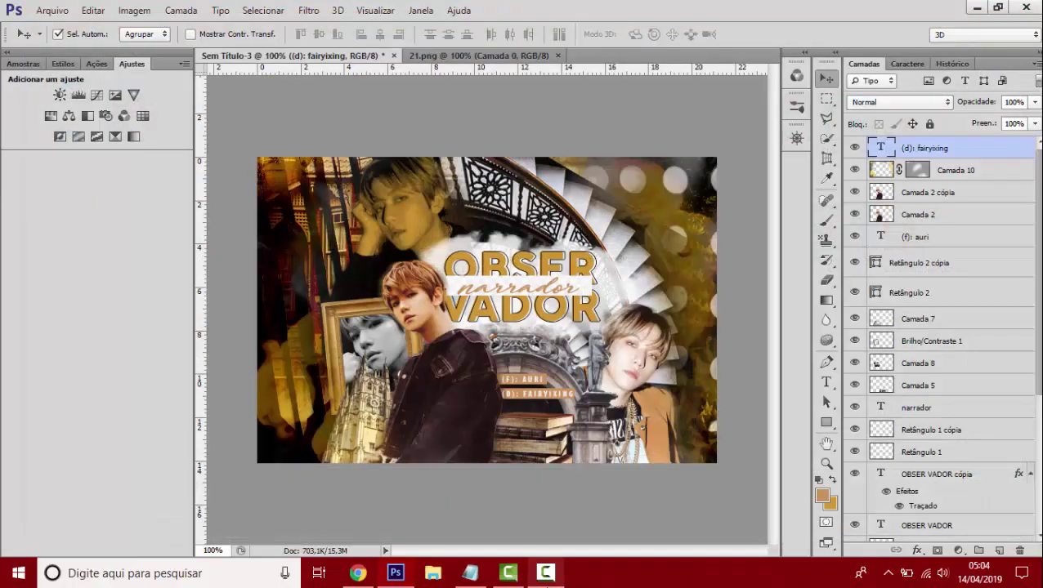
# - Copy the sekai light and texture layers into the collage, transform them, and hide Layer 27
pyautogui.moveTo(855, 181); pyautogui.dragTo(855, 146)
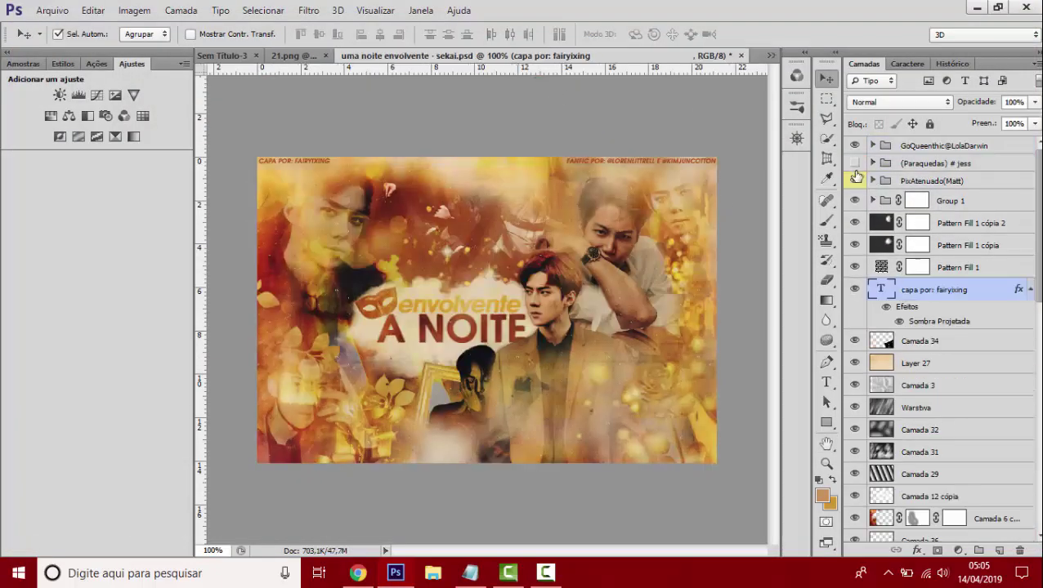
pyautogui.moveTo(466, 56)
pyautogui.mouseDown()
pyautogui.moveTo(595, 246)
pyautogui.moveTo(311, 564)
pyautogui.mouseUp()
pyautogui.keyDown('shift'); pyautogui.click(1007, 333); pyautogui.keyUp('shift')
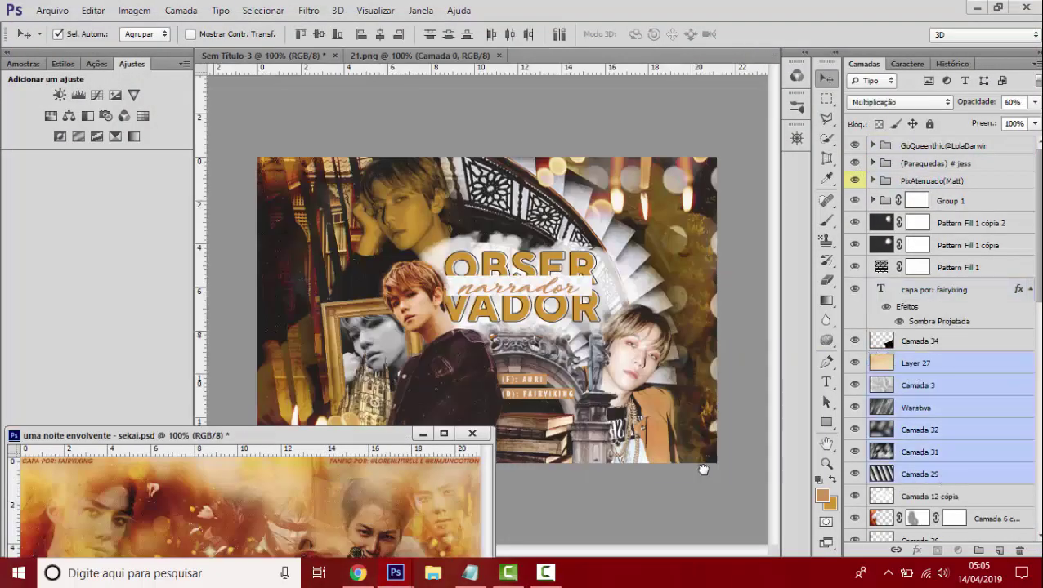
pyautogui.scroll(-3, 1007, 255)
pyautogui.moveTo(1007, 255); pyautogui.dragTo(940, 503)
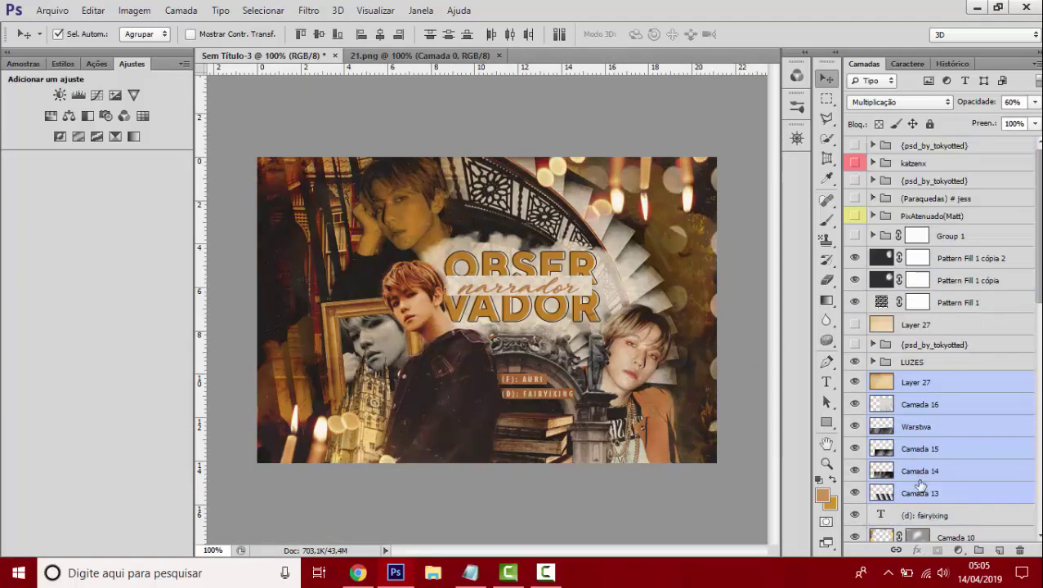
pyautogui.keyDown('shift'); pyautogui.click(932, 472); pyautogui.keyUp('shift')
pyautogui.hotkey('ctrl', 't')
pyautogui.press('Return')
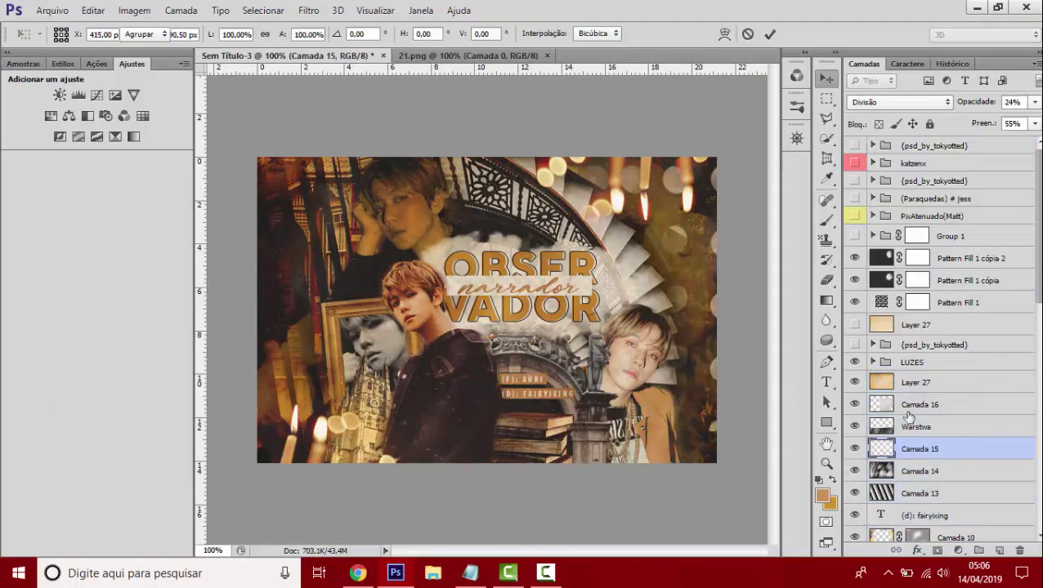
pyautogui.click(915, 427)
pyautogui.click(854, 383)
pyautogui.click(920, 404)
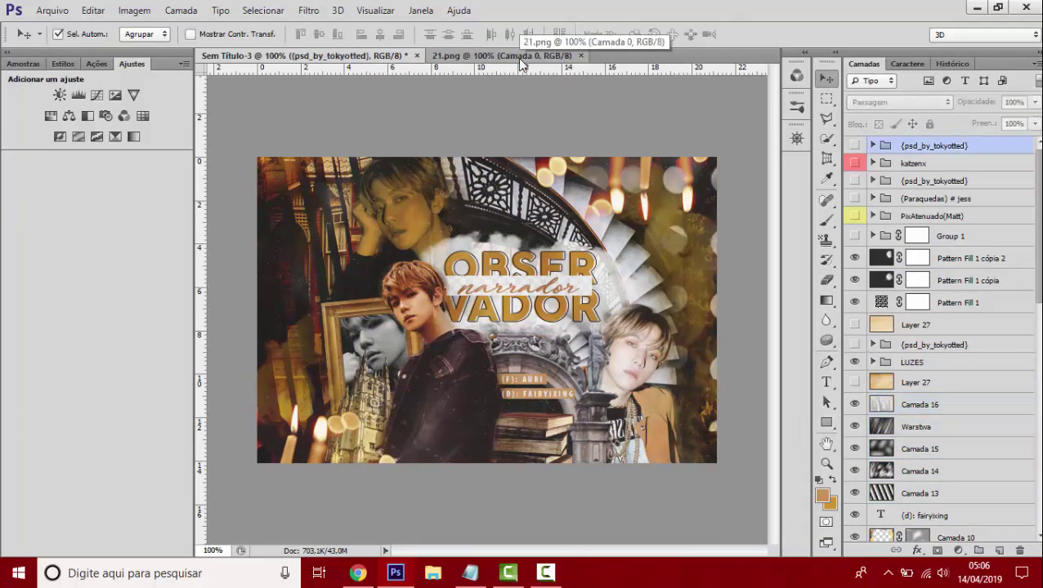
# - Show the katzenx group at 62% and the {psd_by_tokyotted} groups, one at 39% opacity
pyautogui.hotkey('ctrl', 'o')
pyautogui.doubleClick(313, 376)
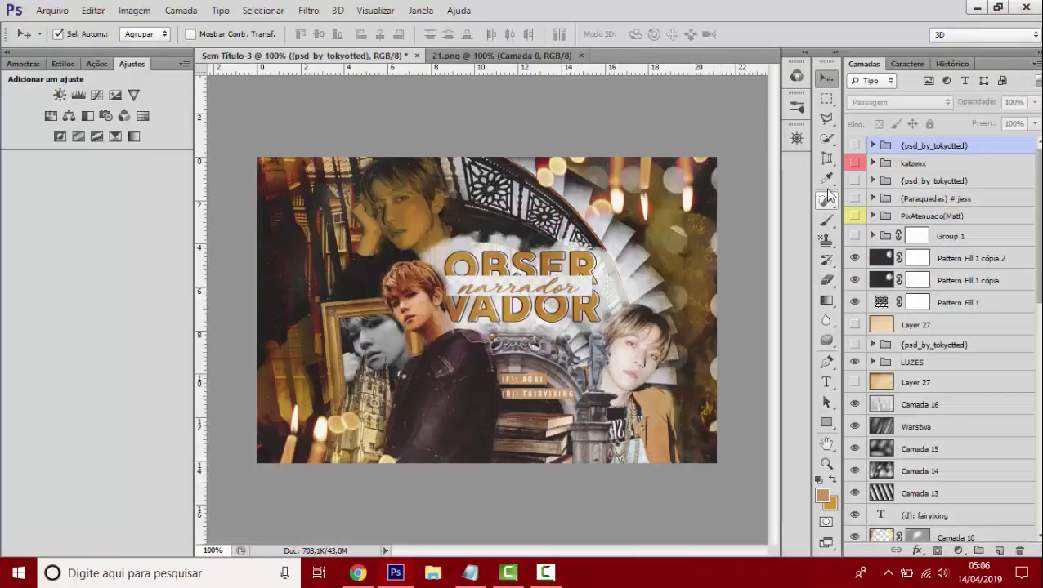
pyautogui.moveTo(854, 145); pyautogui.dragTo(854, 162)
pyautogui.moveTo(1018, 121); pyautogui.dragTo(1008, 122)
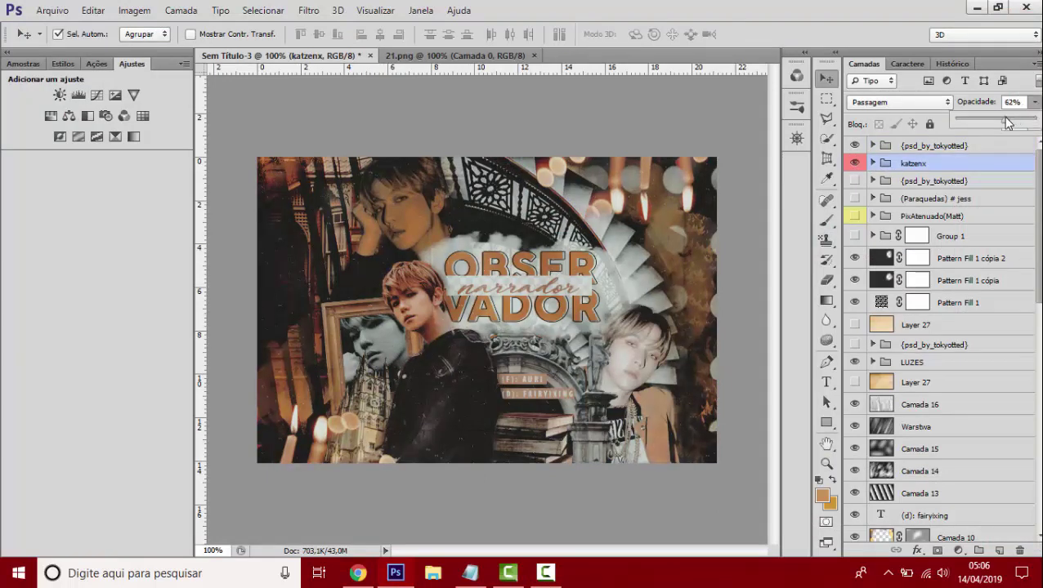
pyautogui.click(854, 181)
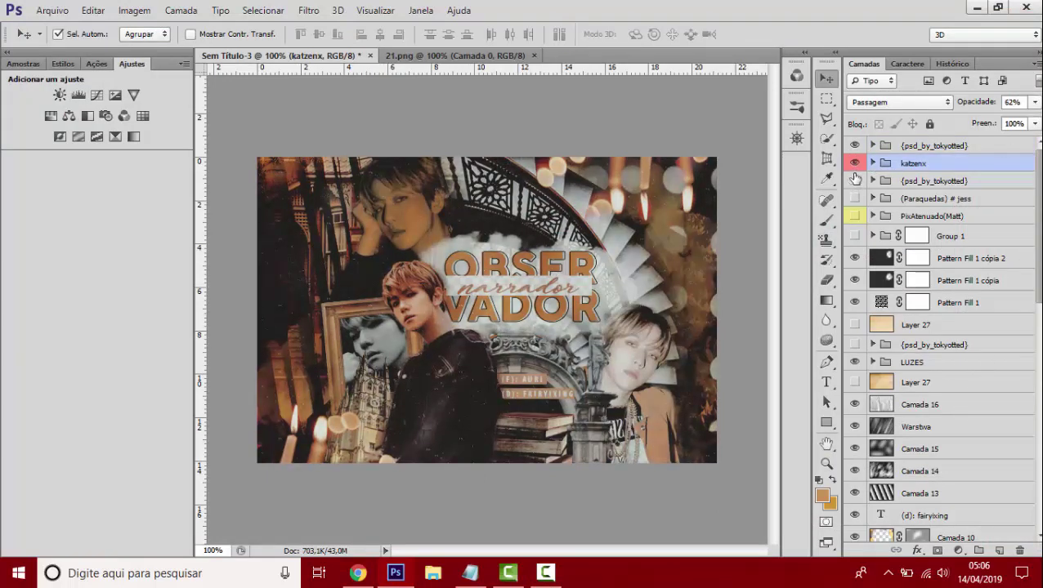
pyautogui.click(854, 162)
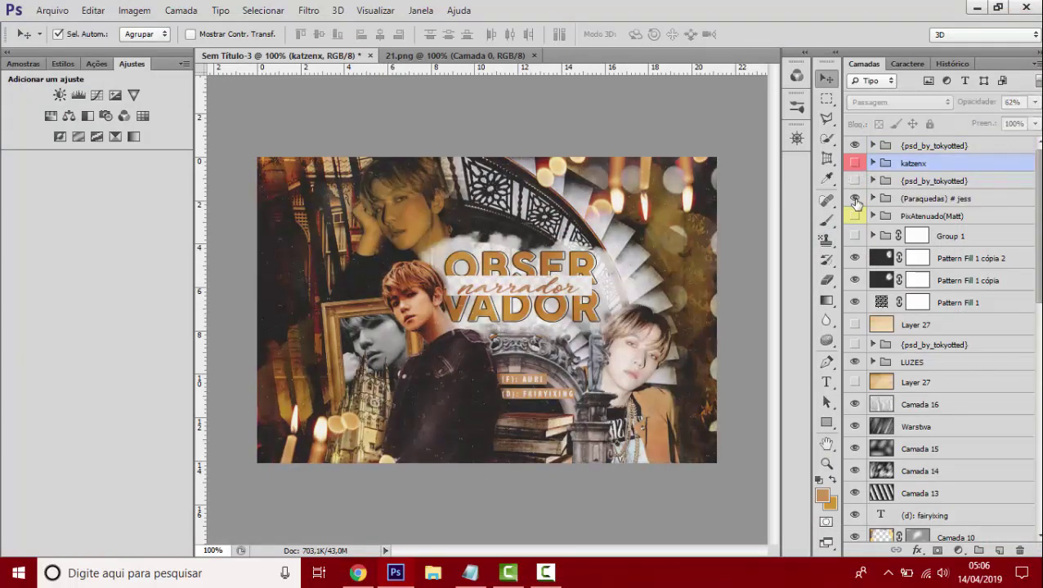
pyautogui.click(854, 163)
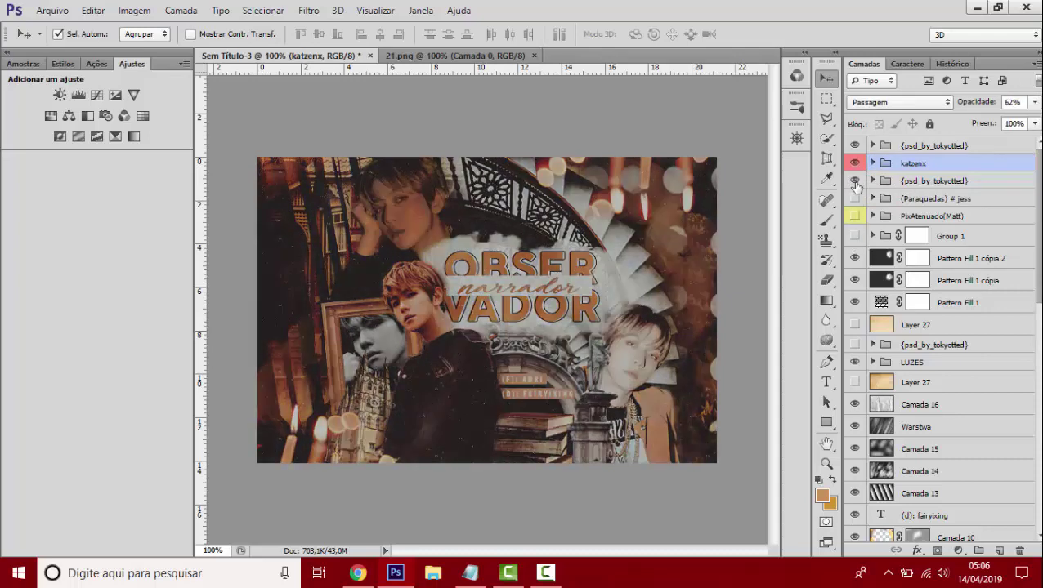
pyautogui.moveTo(1033, 102); pyautogui.dragTo(989, 119)
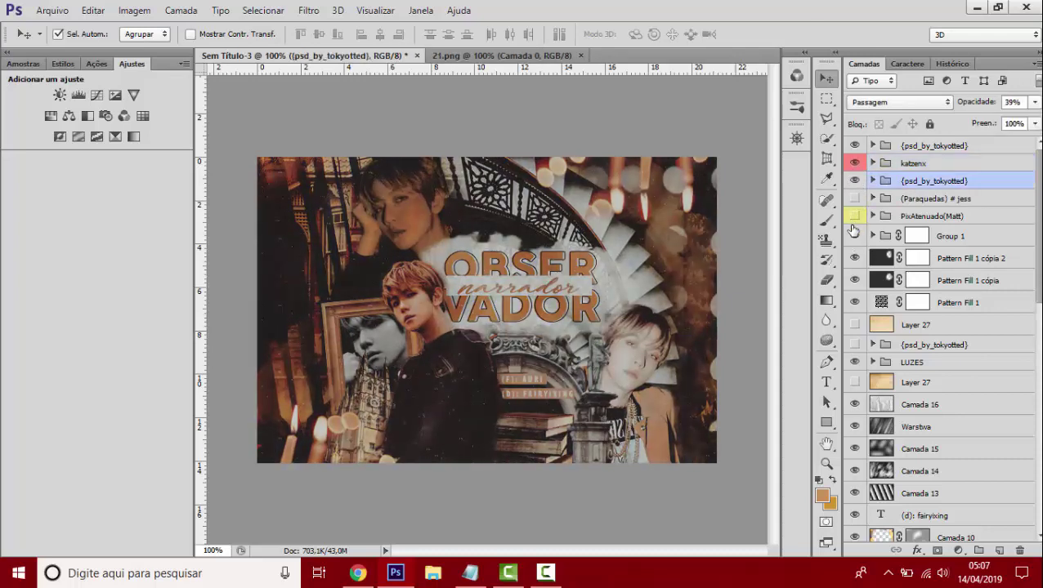
# - Add two clipped Brilho/Contraste adjustments: brightness -52 and contrast 94
pyautogui.scroll(-3, 934, 415)
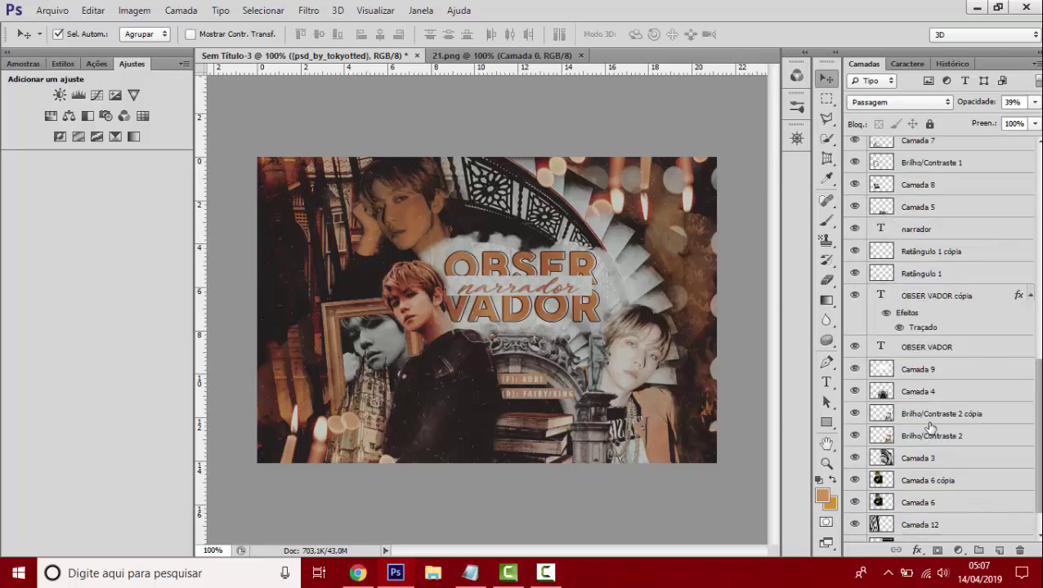
pyautogui.click(60, 95)
pyautogui.moveTo(834, 330); pyautogui.dragTo(801, 329)
pyautogui.click(926, 244)
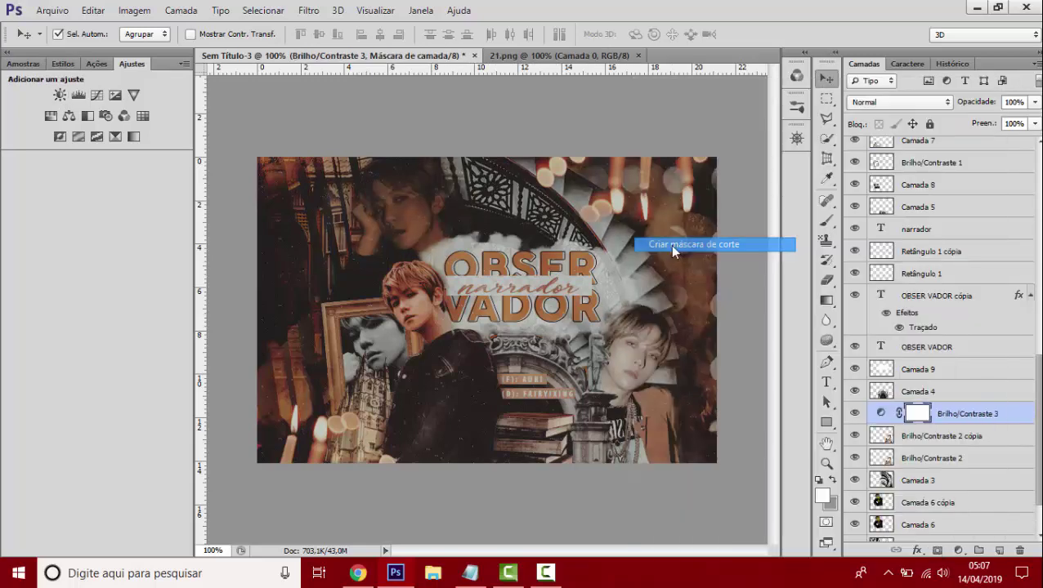
pyautogui.click(670, 244)
pyautogui.click(59, 95)
pyautogui.moveTo(834, 359)
pyautogui.mouseDown()
pyautogui.moveTo(862, 360)
pyautogui.moveTo(773, 360)
pyautogui.moveTo(889, 366)
pyautogui.mouseUp()
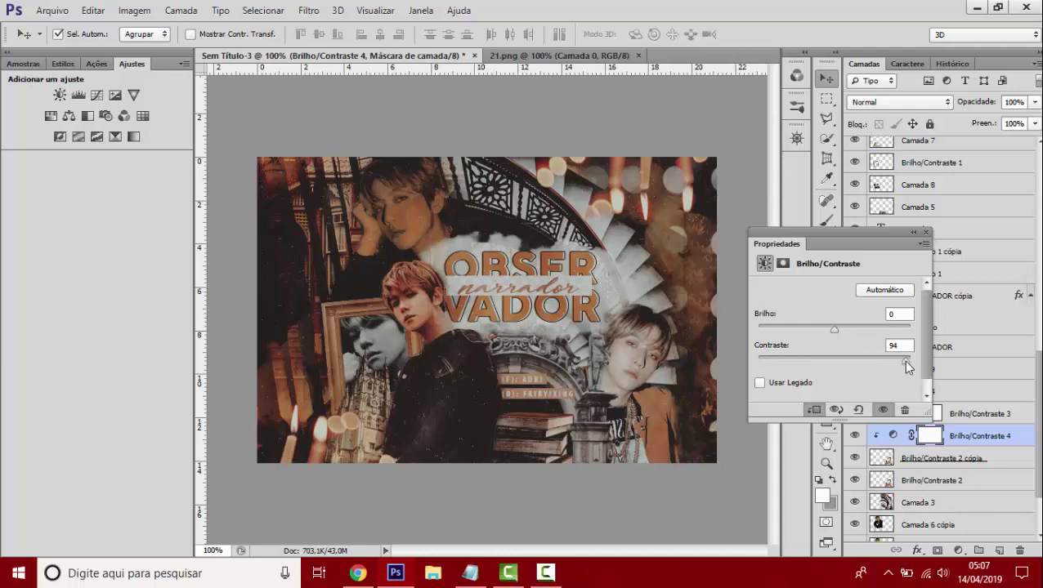
pyautogui.click(926, 233)
# - Expand the katzenx group, hide its V1 subgroup and show V3 instead
pyautogui.scroll(5, 951, 207)
pyautogui.scroll(3, 951, 207)
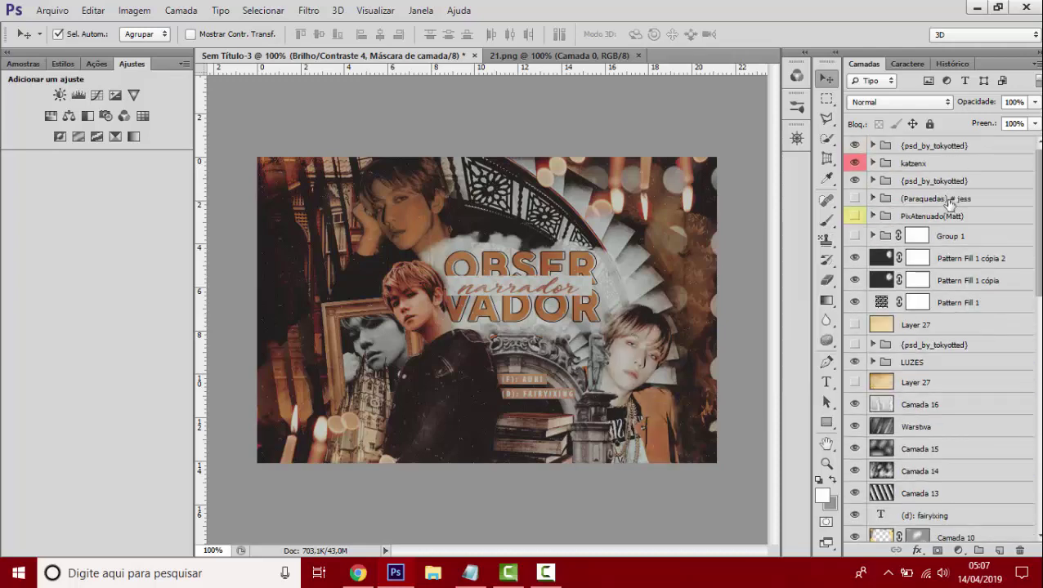
pyautogui.click(855, 163)
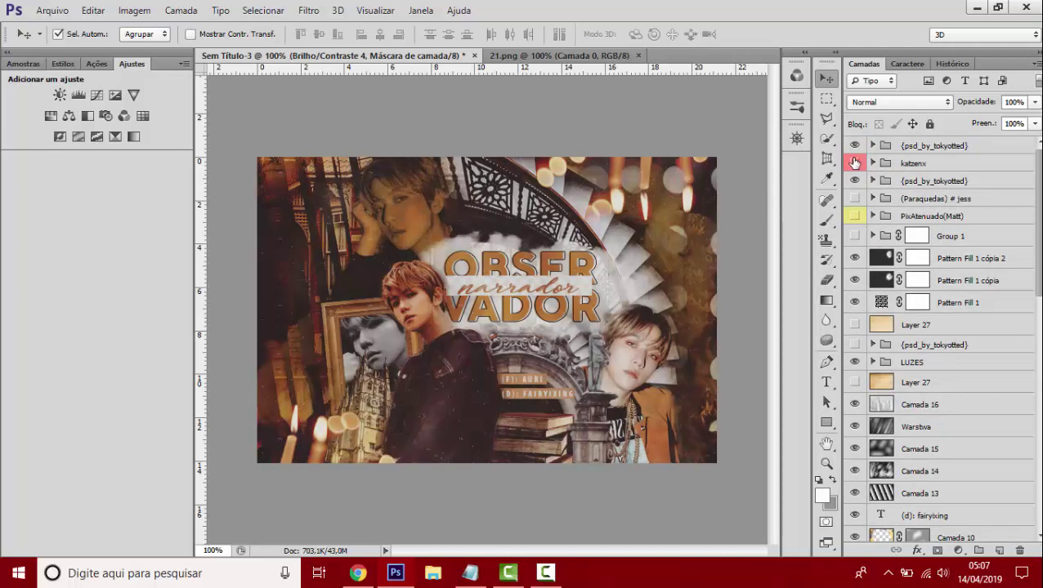
pyautogui.click(872, 163)
pyautogui.click(855, 180)
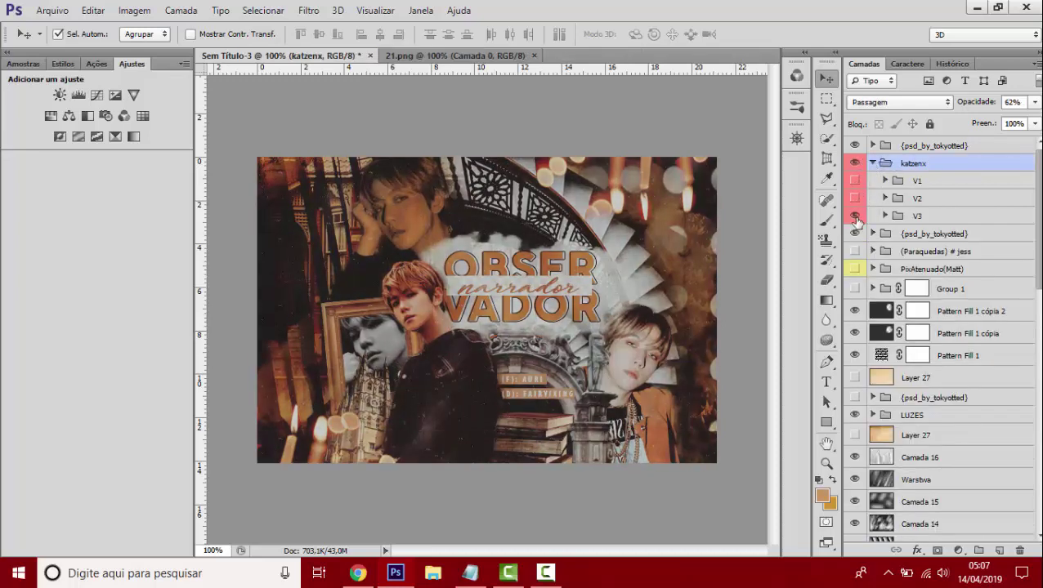
pyautogui.click(855, 180)
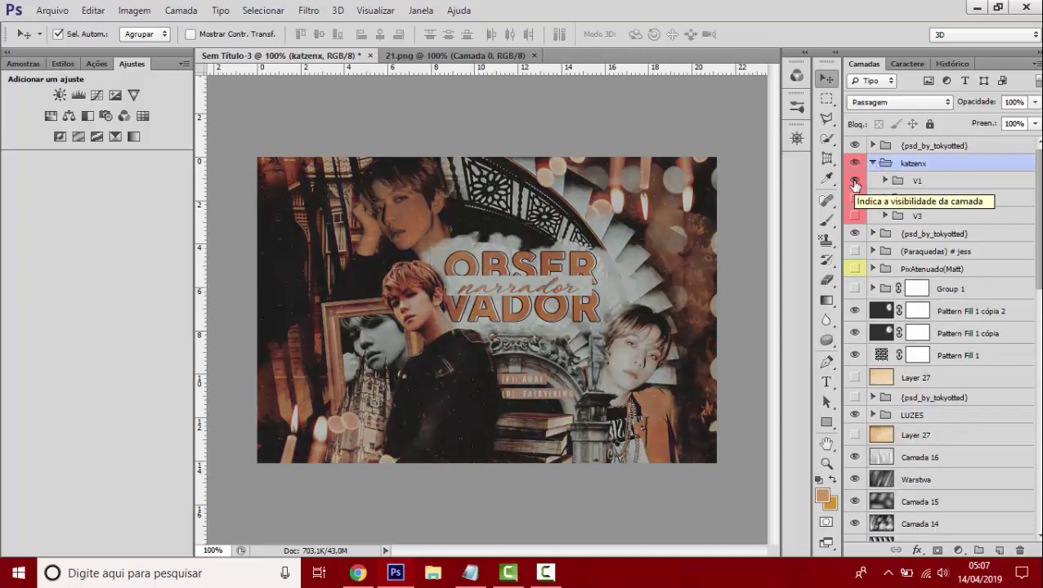
pyautogui.click(855, 180)
pyautogui.click(855, 215)
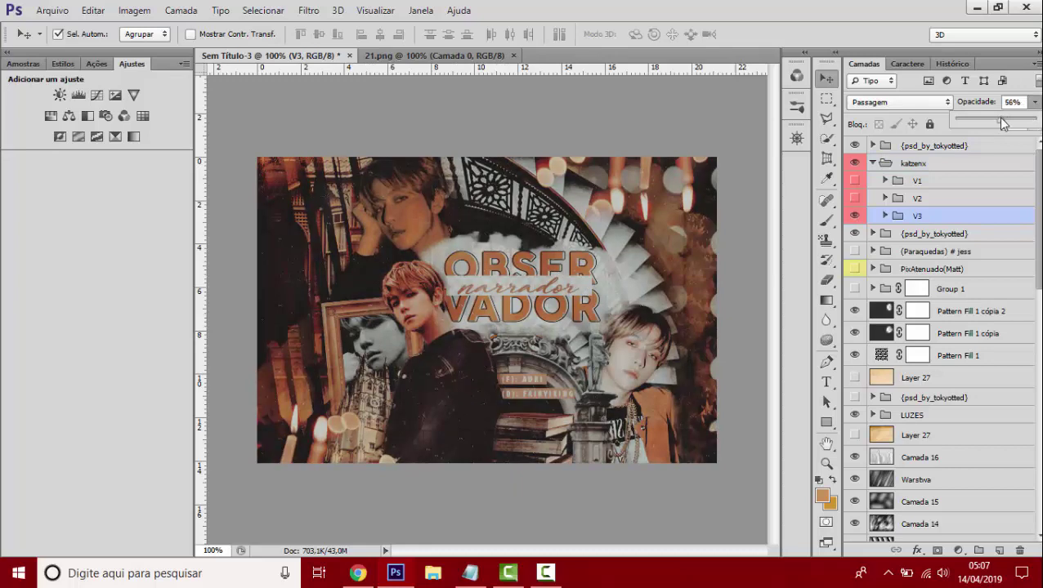
pyautogui.click(872, 163)
pyautogui.click(545, 573)
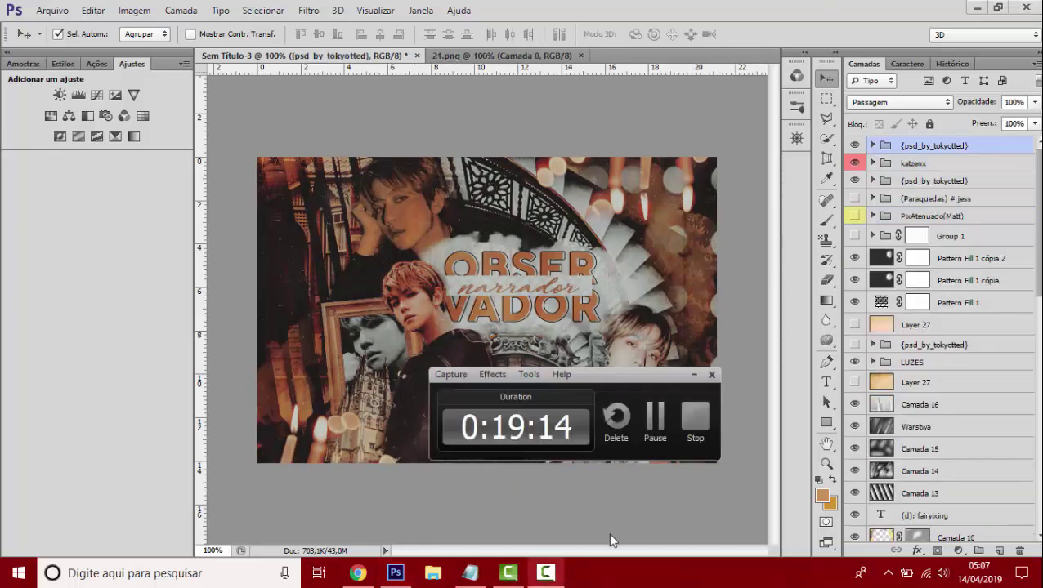